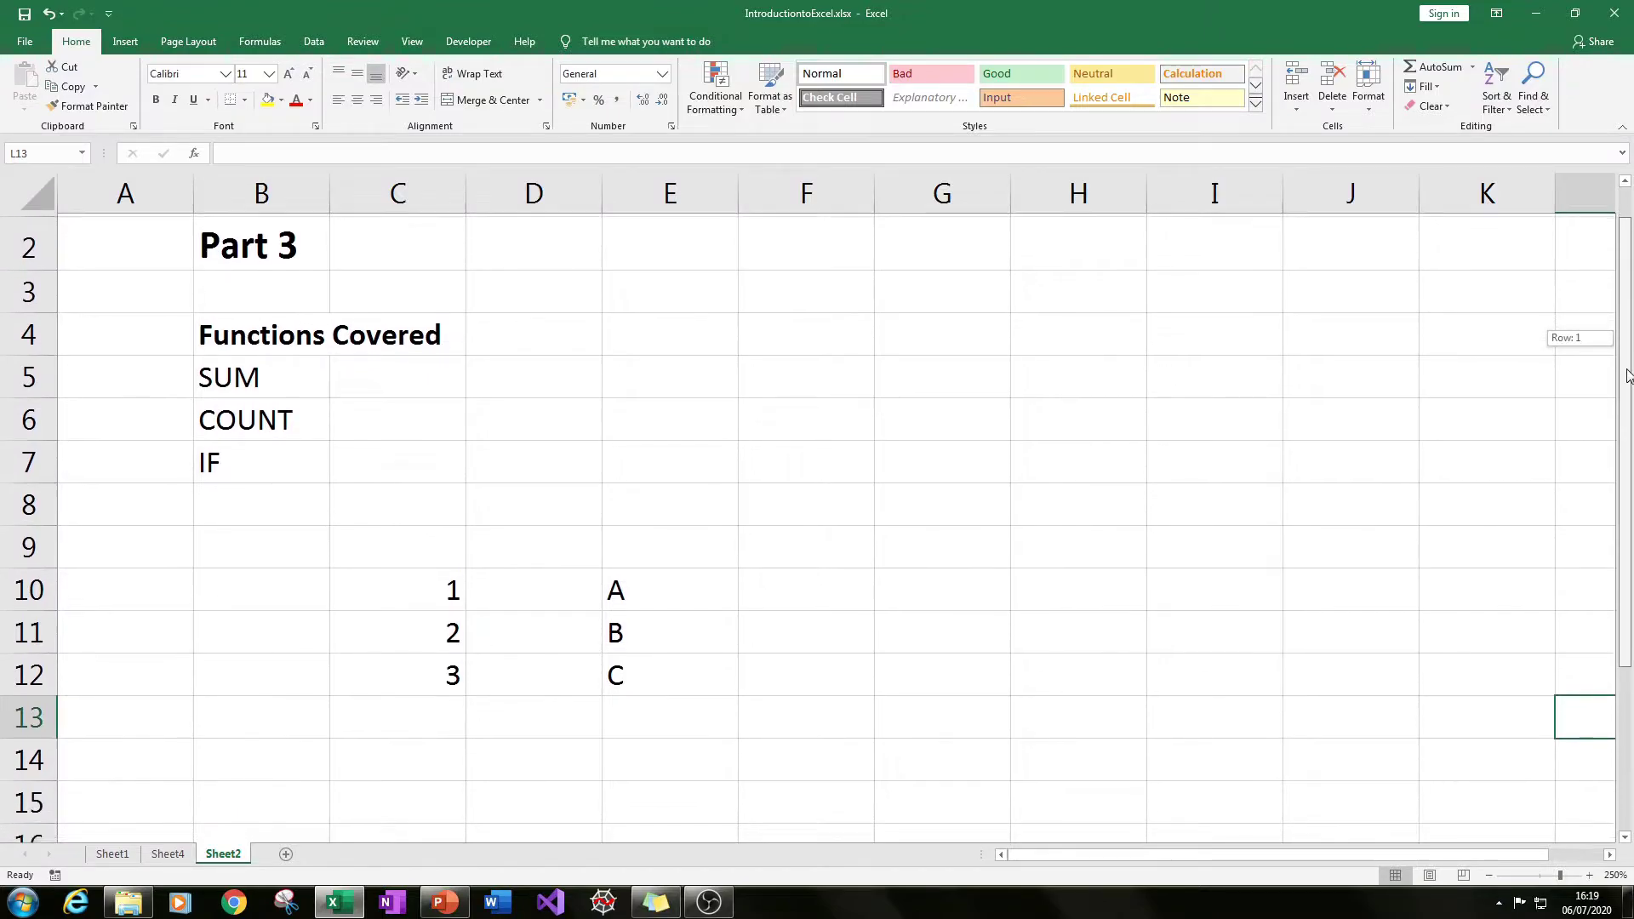
Step: Label cell B14 below the sample data with SUM
{"action": "left_click", "coordinate": [1623, 836]}
{"action": "left_click", "coordinate": [1623, 837]}
{"action": "left_click_drag", "start_coordinate": [440, 482], "coordinate": [439, 577]}
{"action": "left_click_drag", "start_coordinate": [616, 493], "coordinate": [642, 579]}
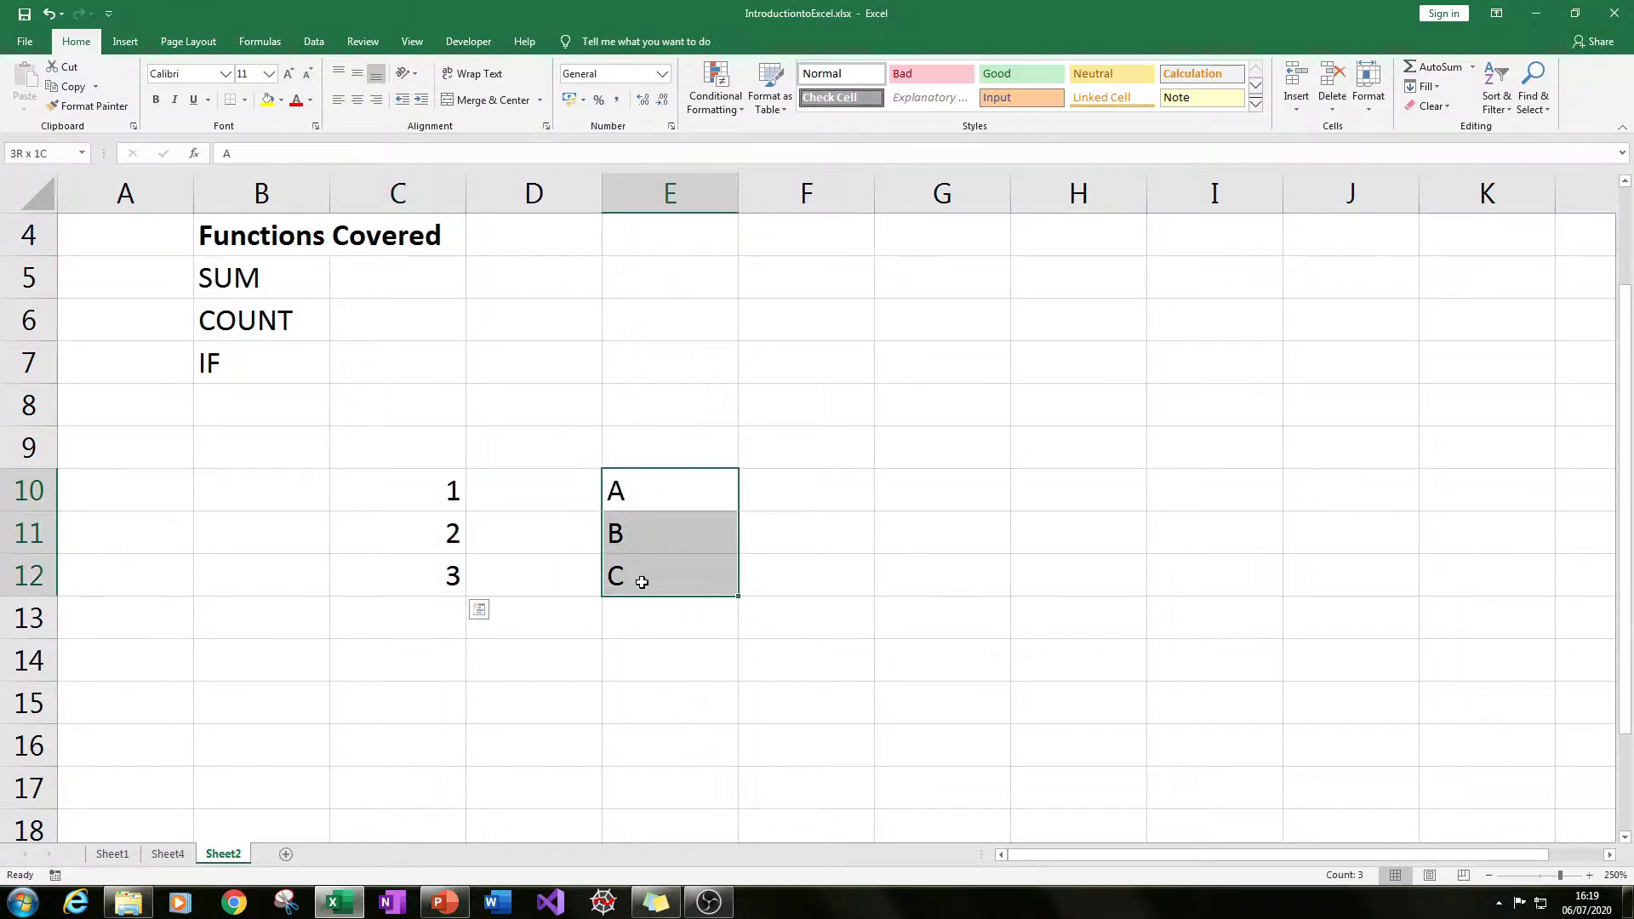
{"action": "left_click", "coordinate": [293, 666]}
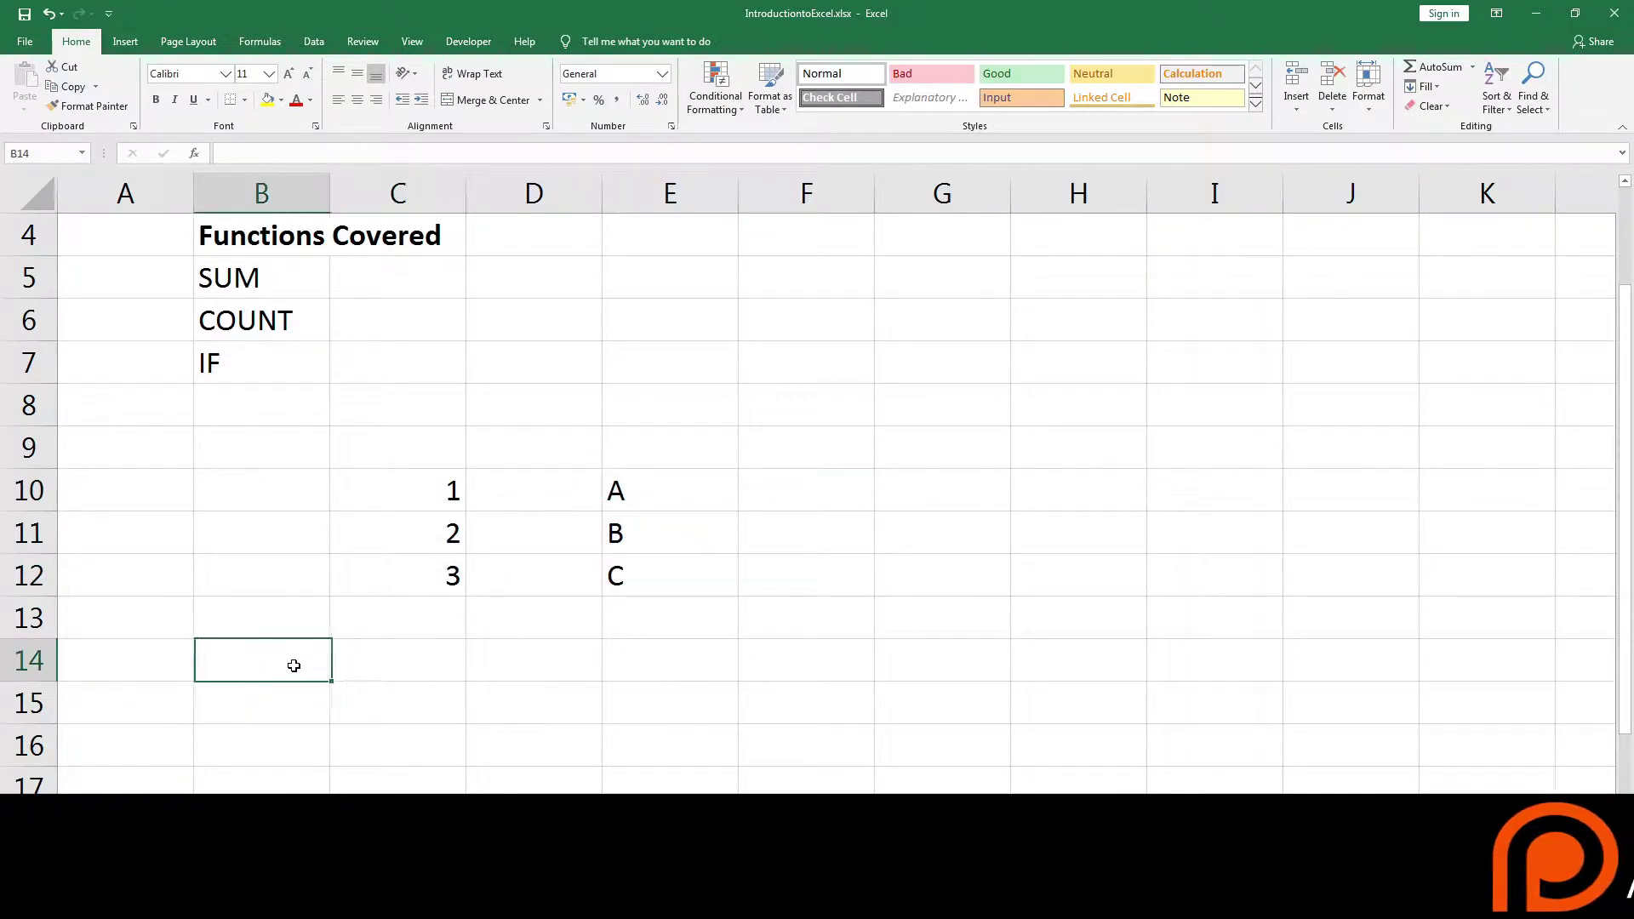
{"action": "type", "text": "SUM"}
{"action": "key", "text": "Tab"}
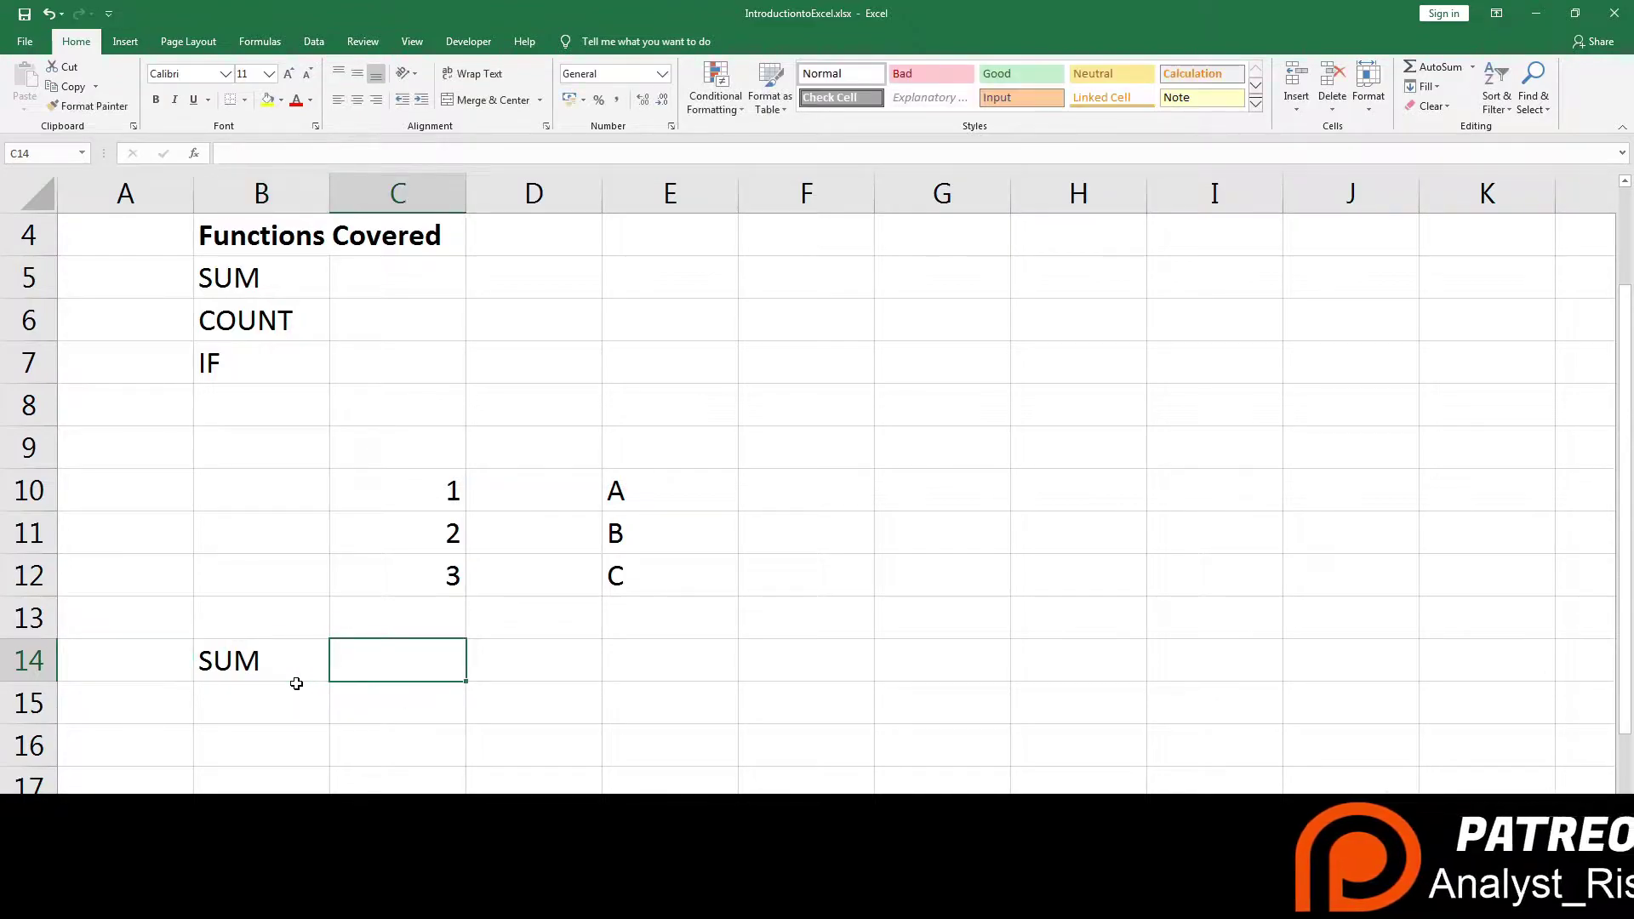
Step: Enter a SUM formula in C14 that adds the numbers in C10:C12
{"action": "left_click", "coordinate": [411, 507]}
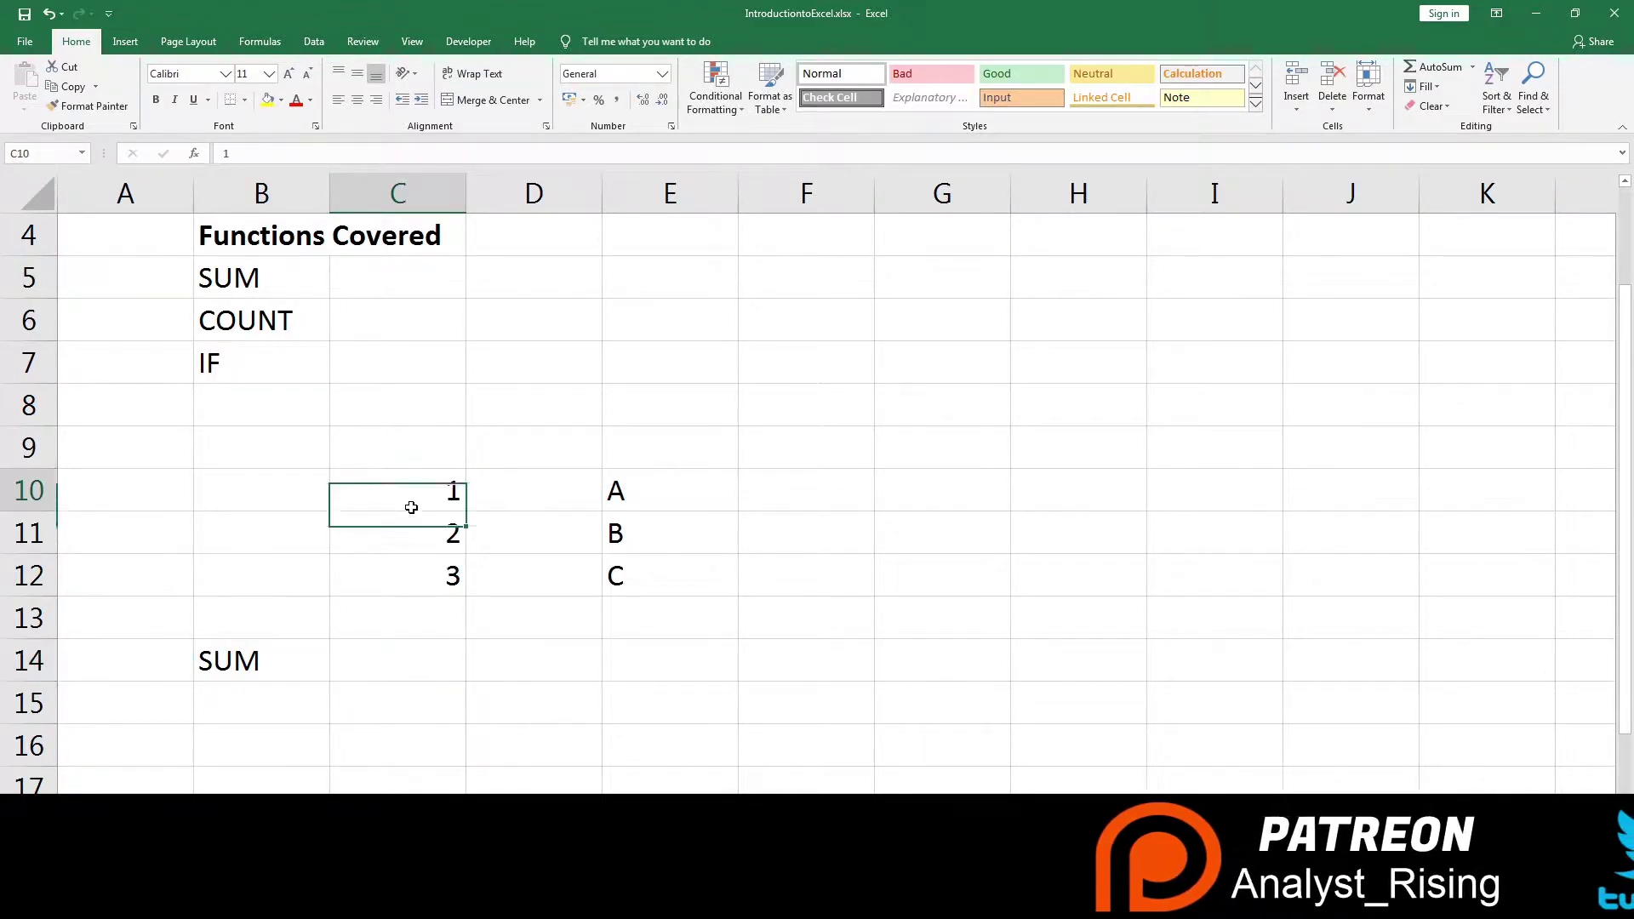
{"action": "left_click_drag", "start_coordinate": [411, 507], "coordinate": [408, 565]}
{"action": "left_click", "coordinate": [389, 655]}
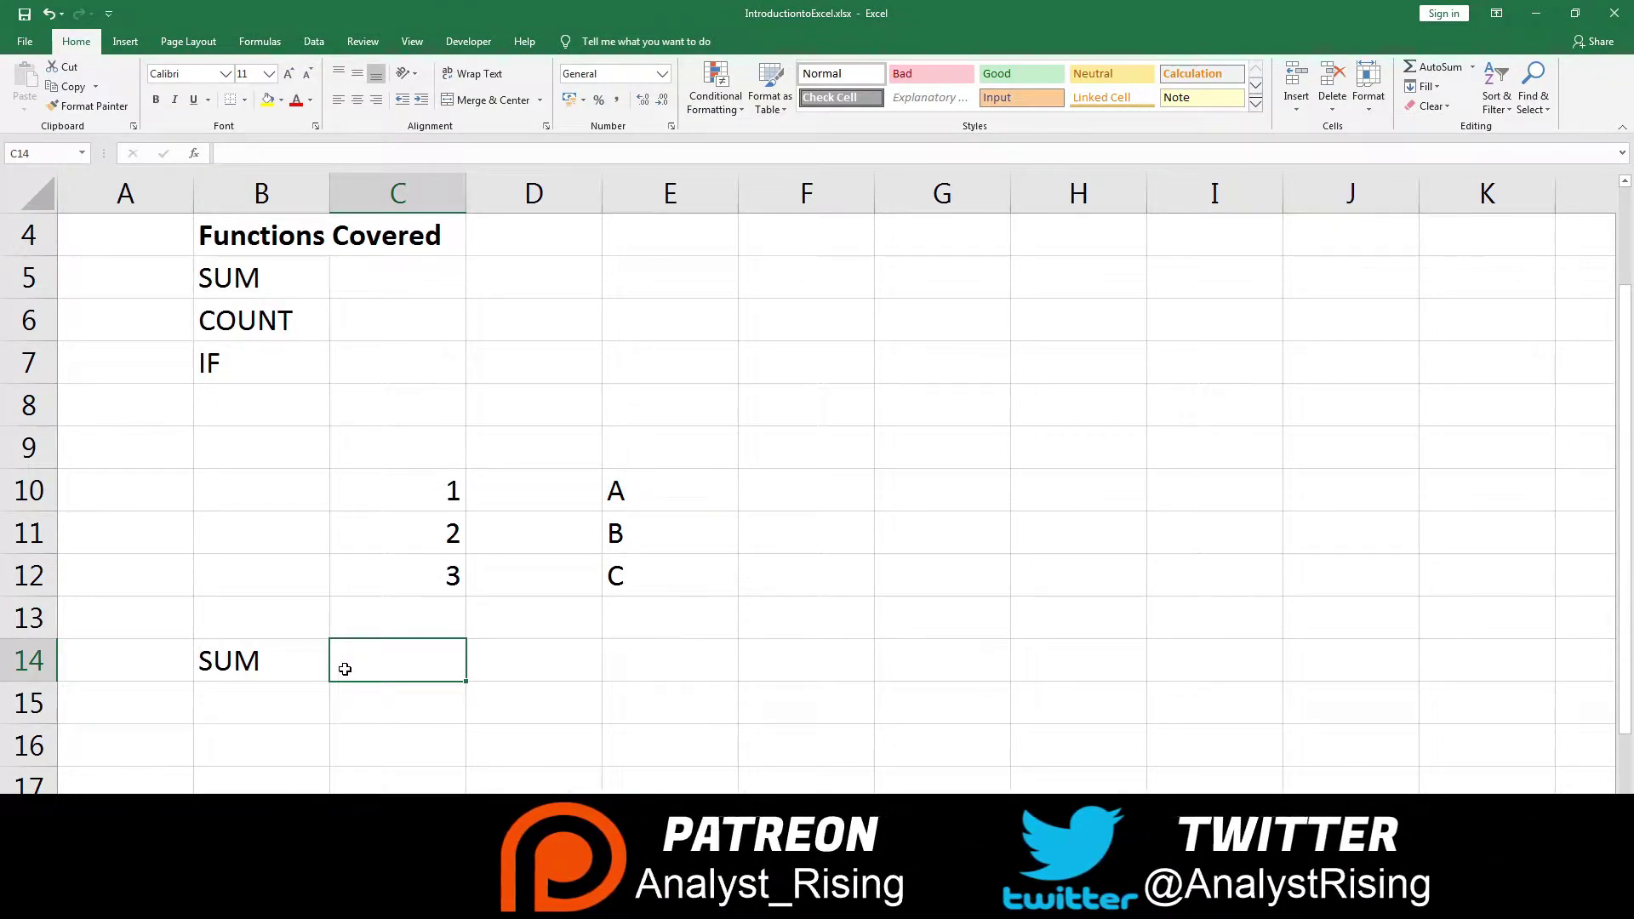
{"action": "type", "text": "="}
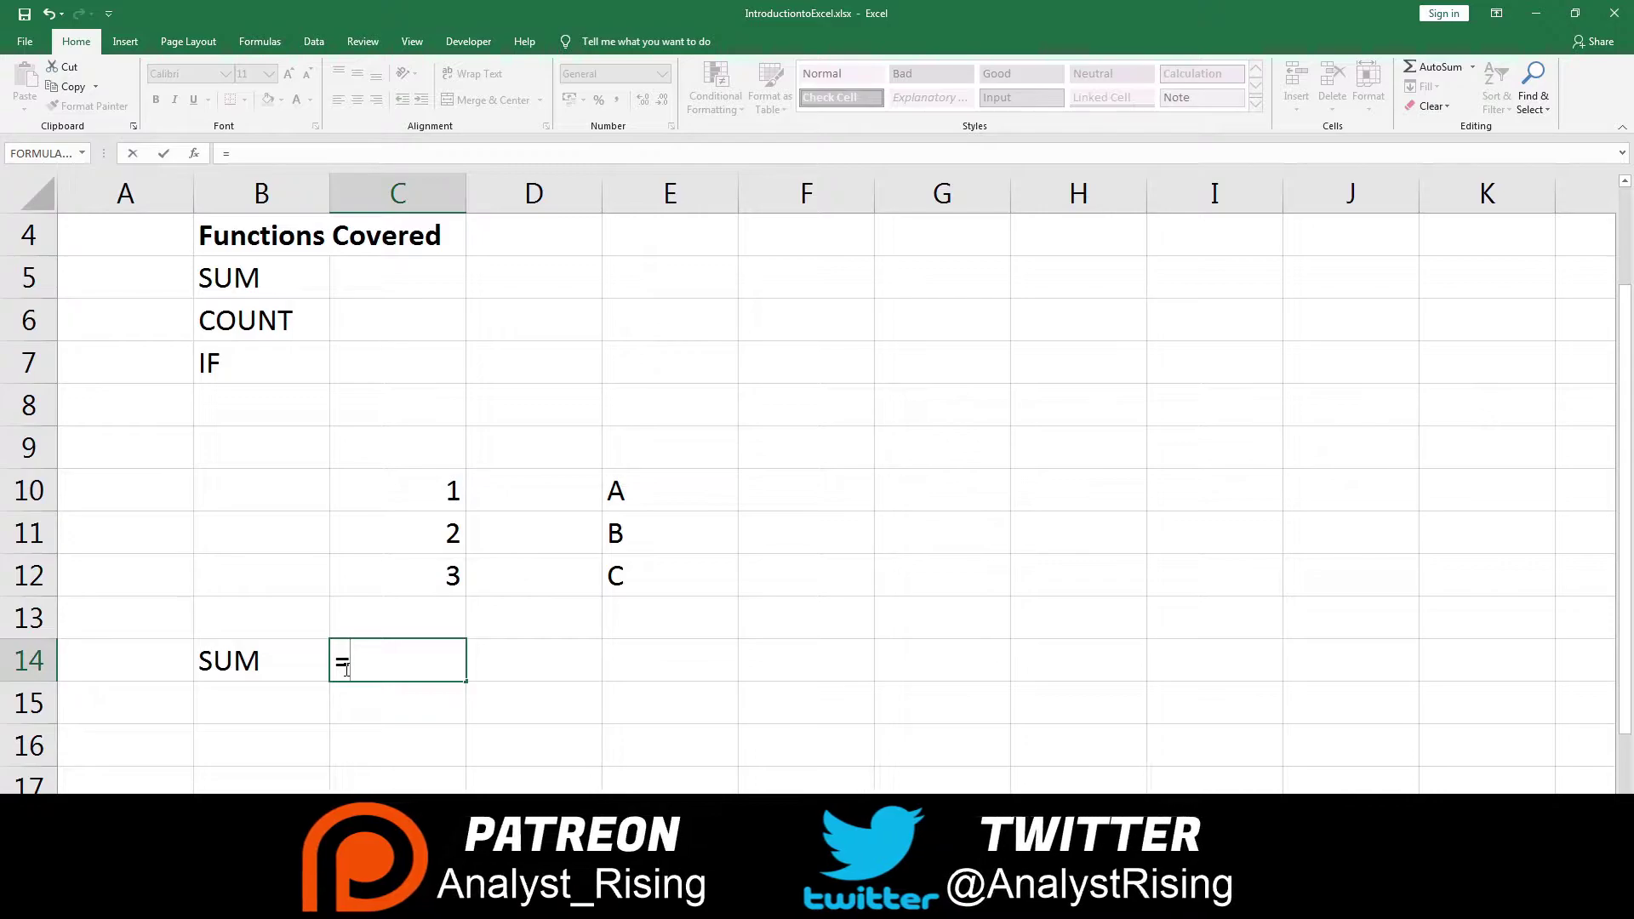
{"action": "type", "text": "szx"}
{"action": "key", "text": "BackSpace"}
{"action": "key", "text": "BackSpace"}
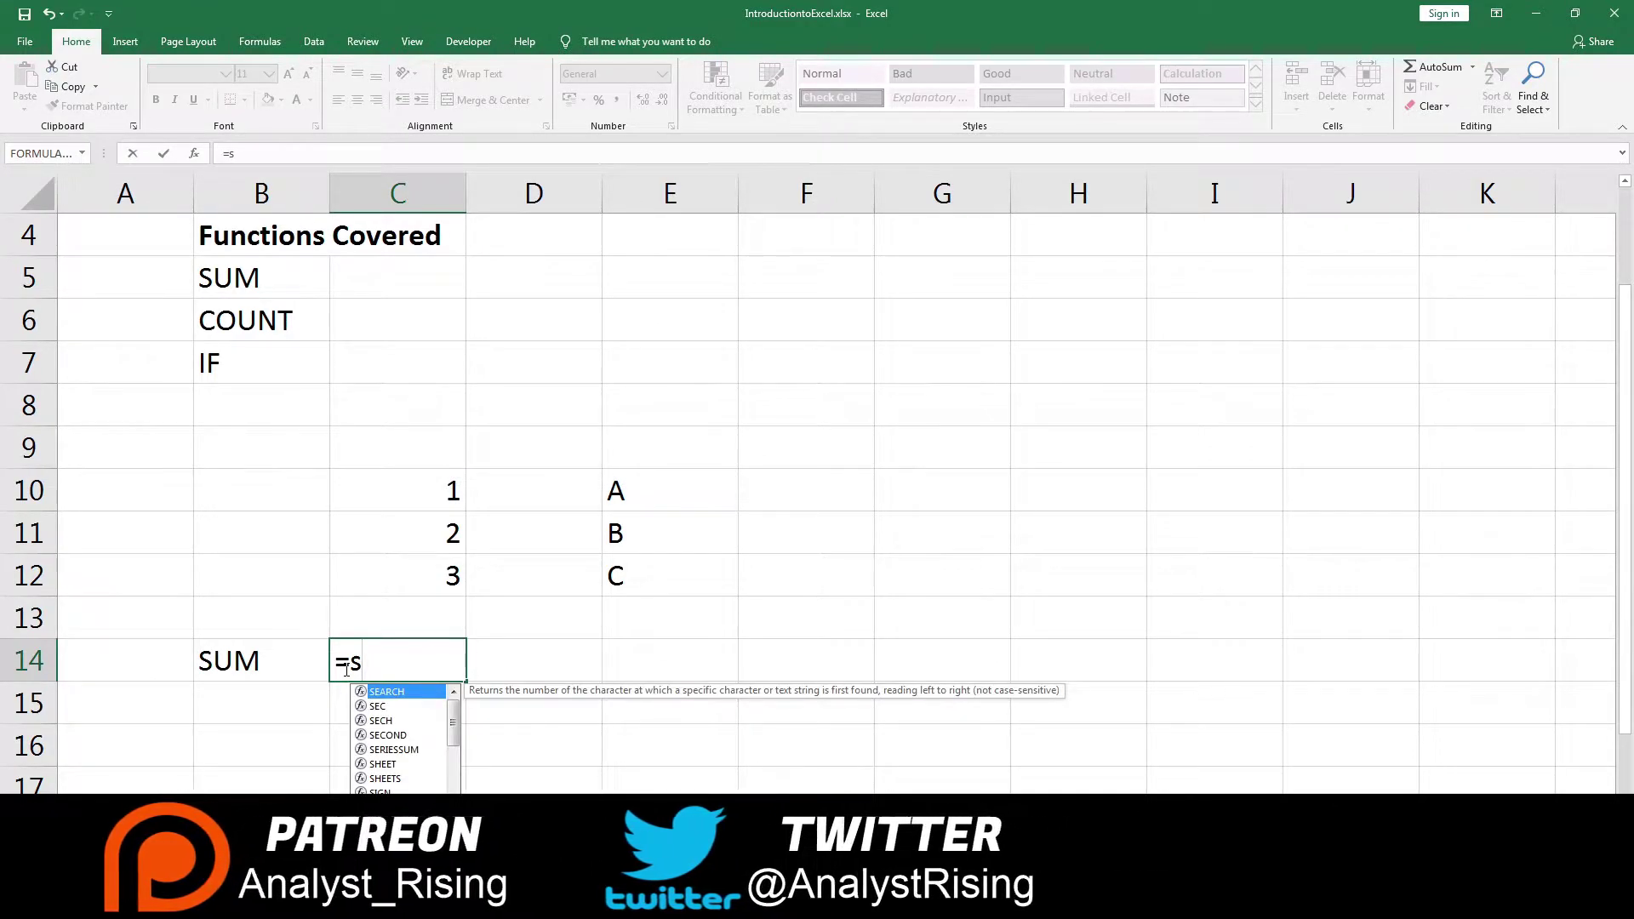
{"action": "type", "text": "um("}
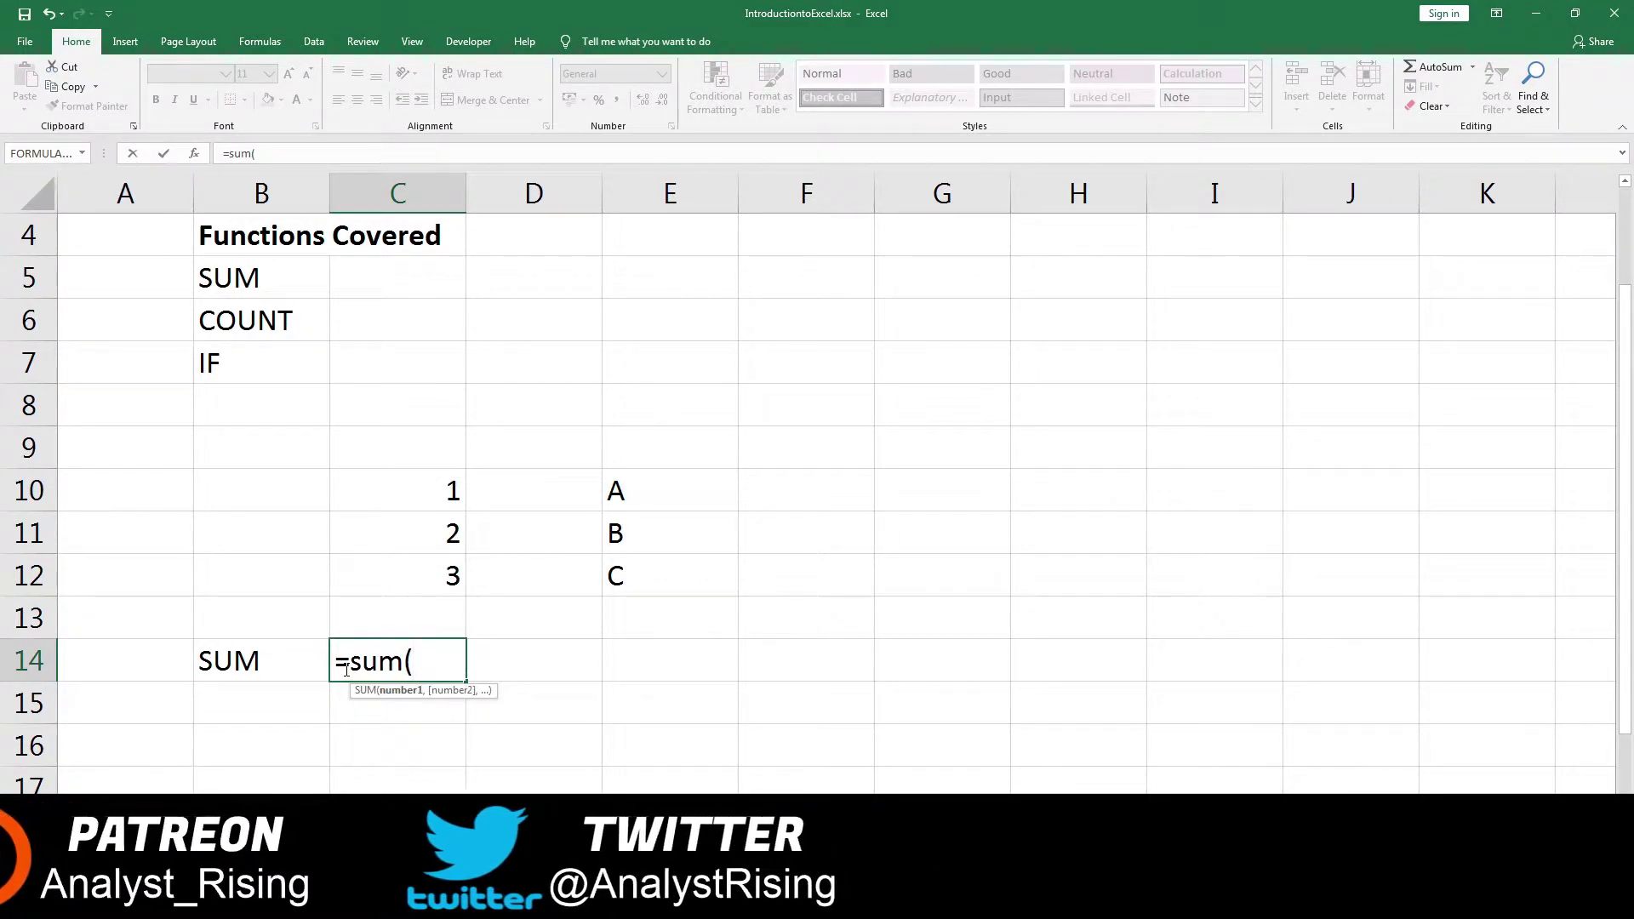
{"action": "left_click_drag", "start_coordinate": [422, 490], "coordinate": [404, 568]}
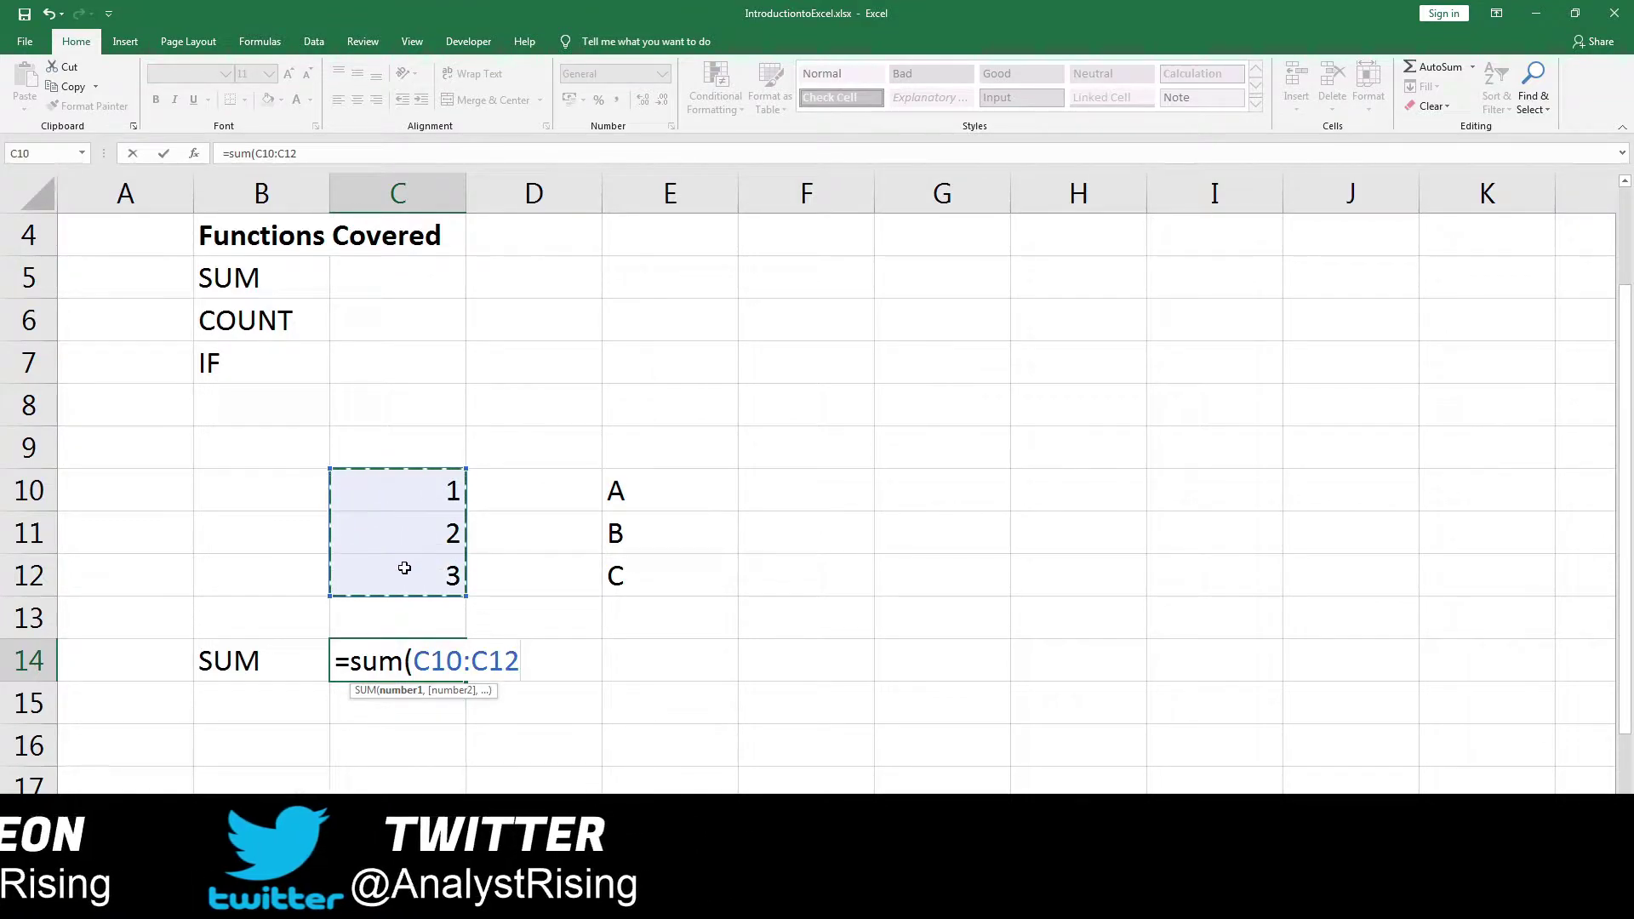
{"action": "type", "text": ")"}
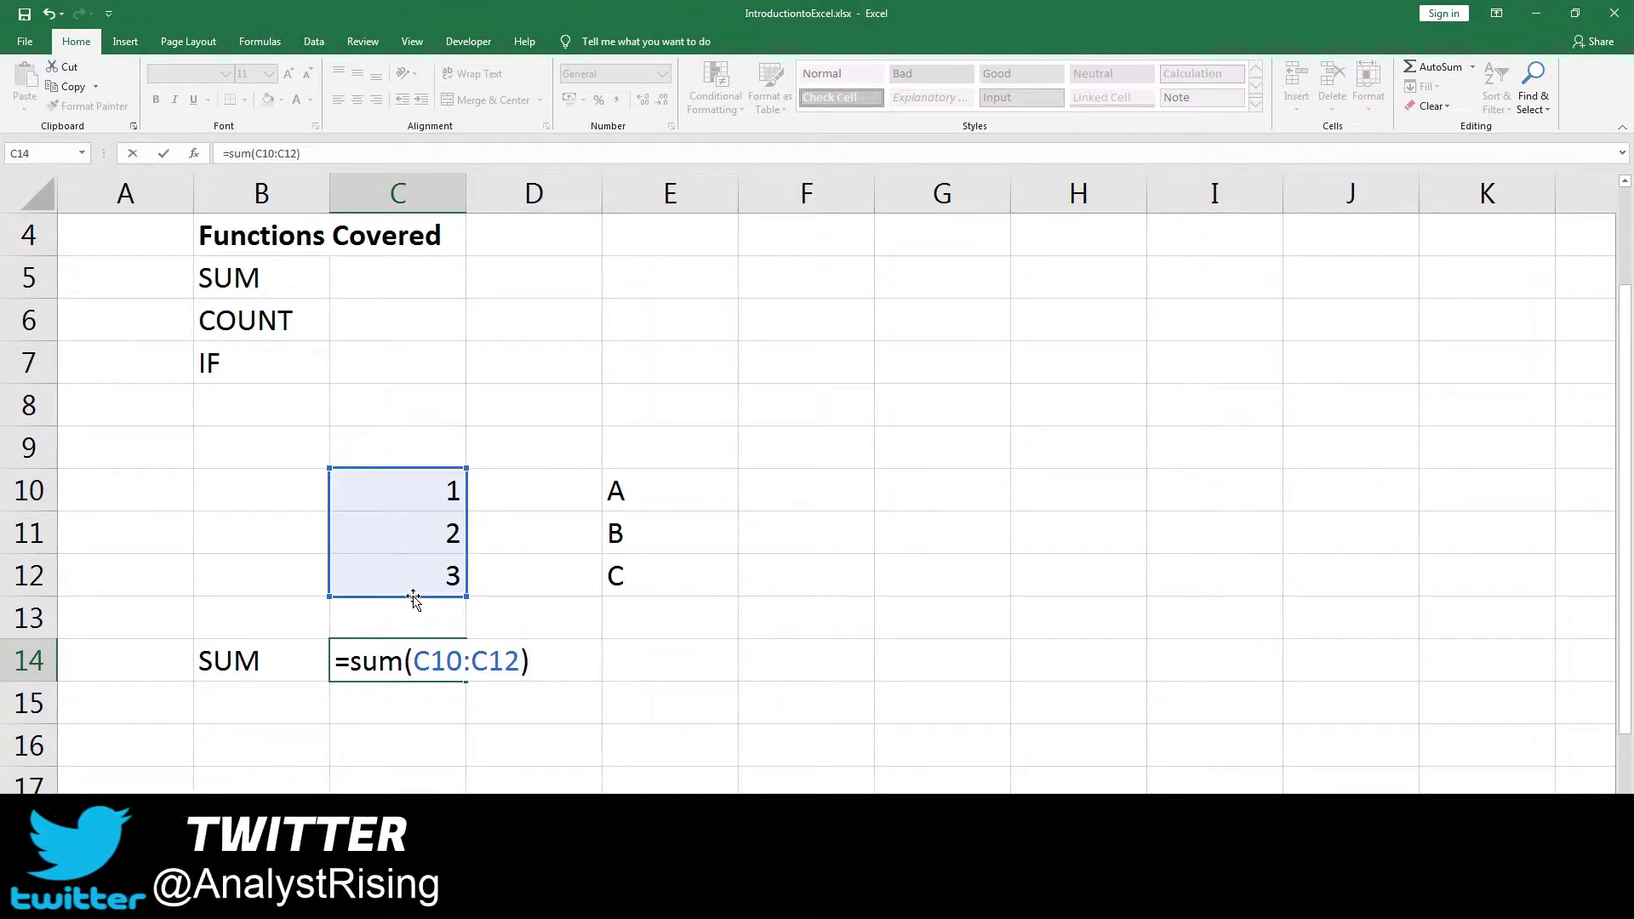
{"action": "key", "text": "Return"}
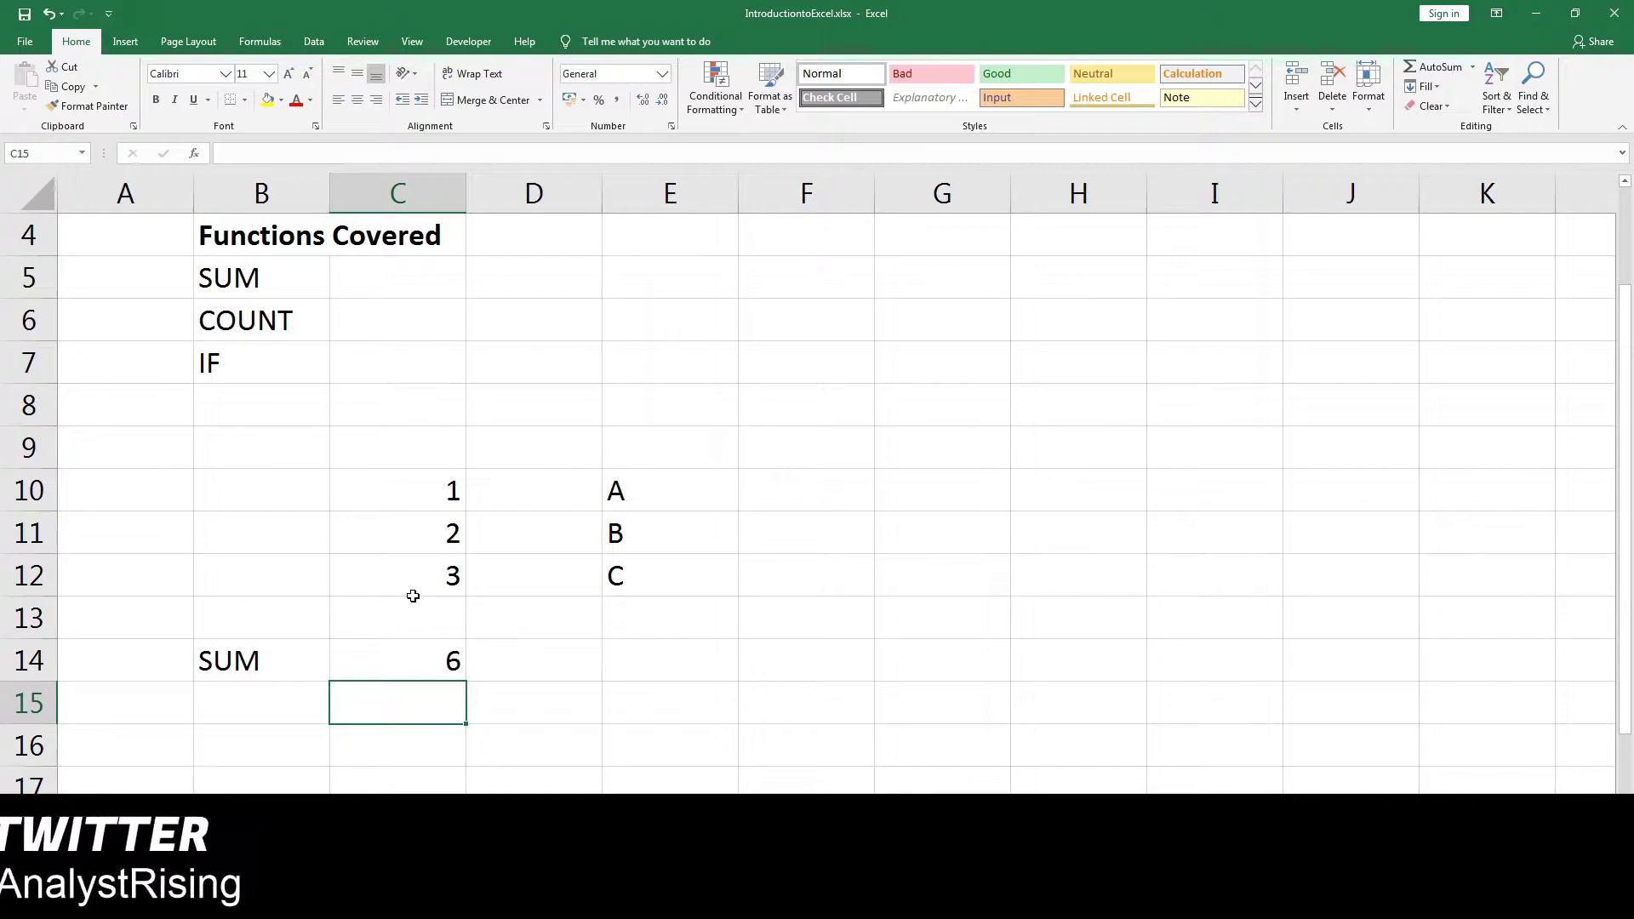
{"action": "key", "text": "Up"}
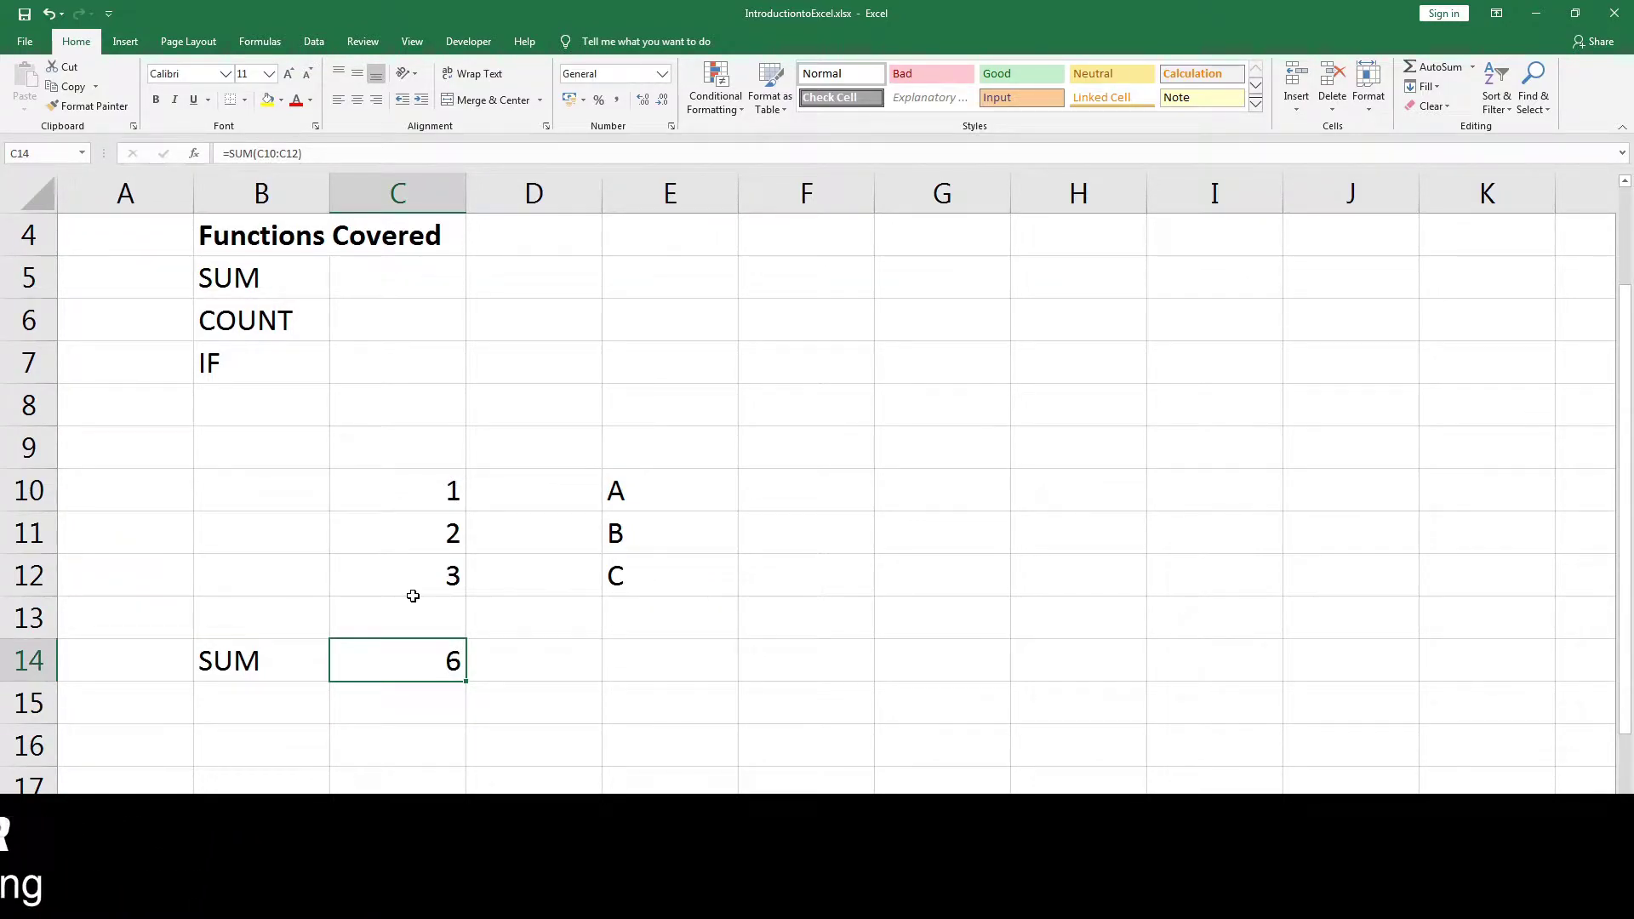
{"action": "left_click", "coordinate": [435, 478]}
{"action": "left_click", "coordinate": [423, 532]}
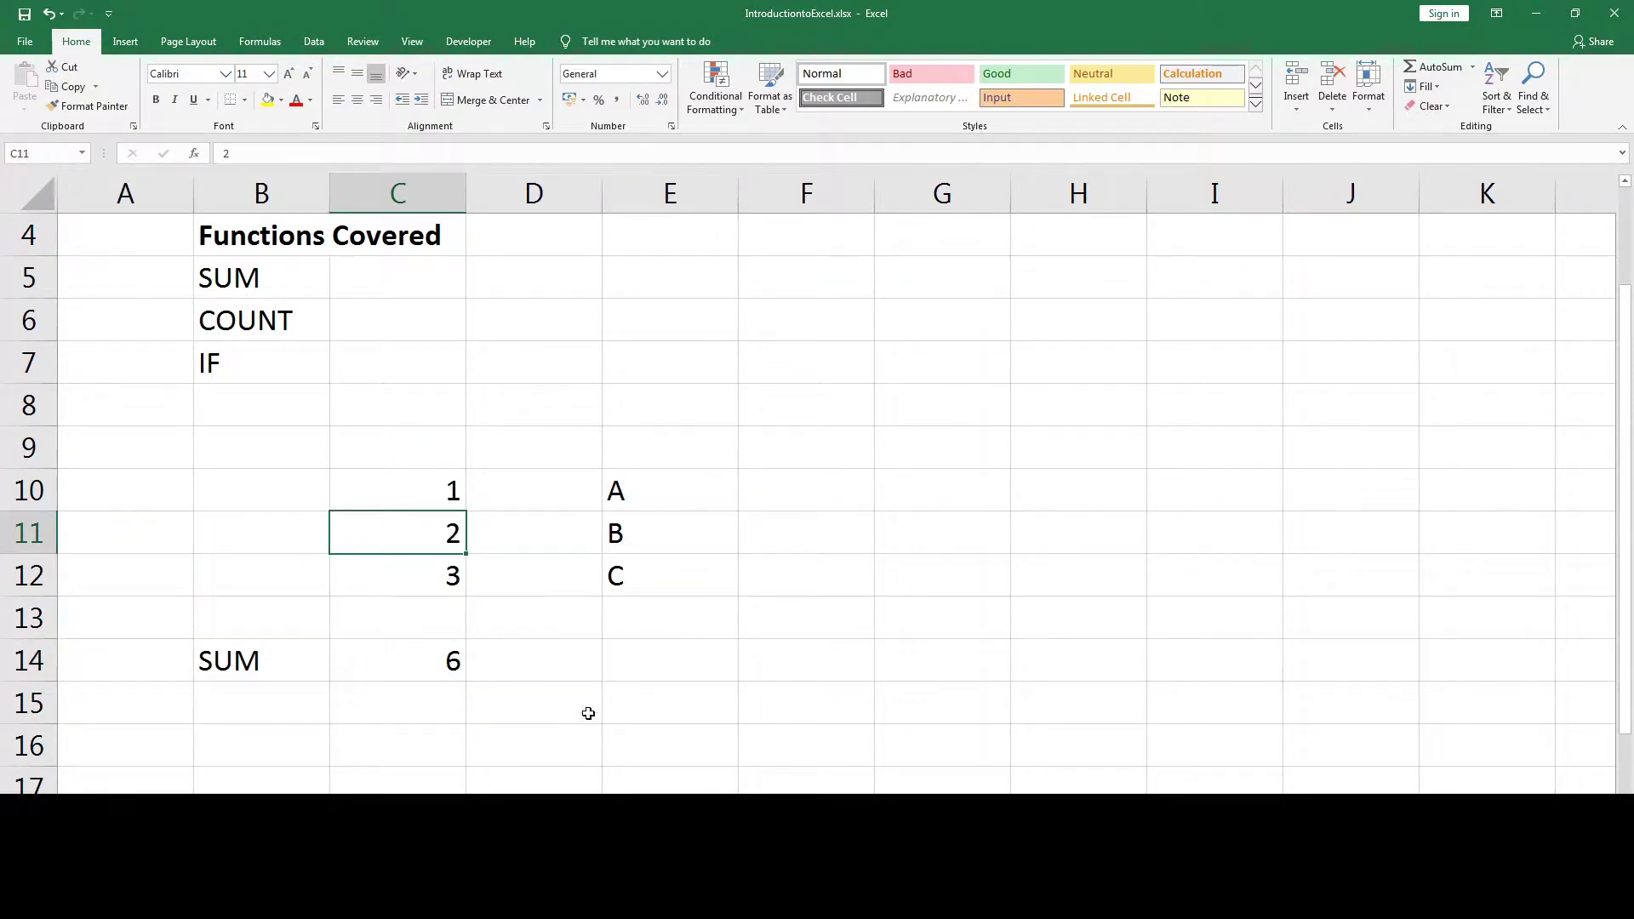
{"action": "left_click", "coordinate": [417, 584]}
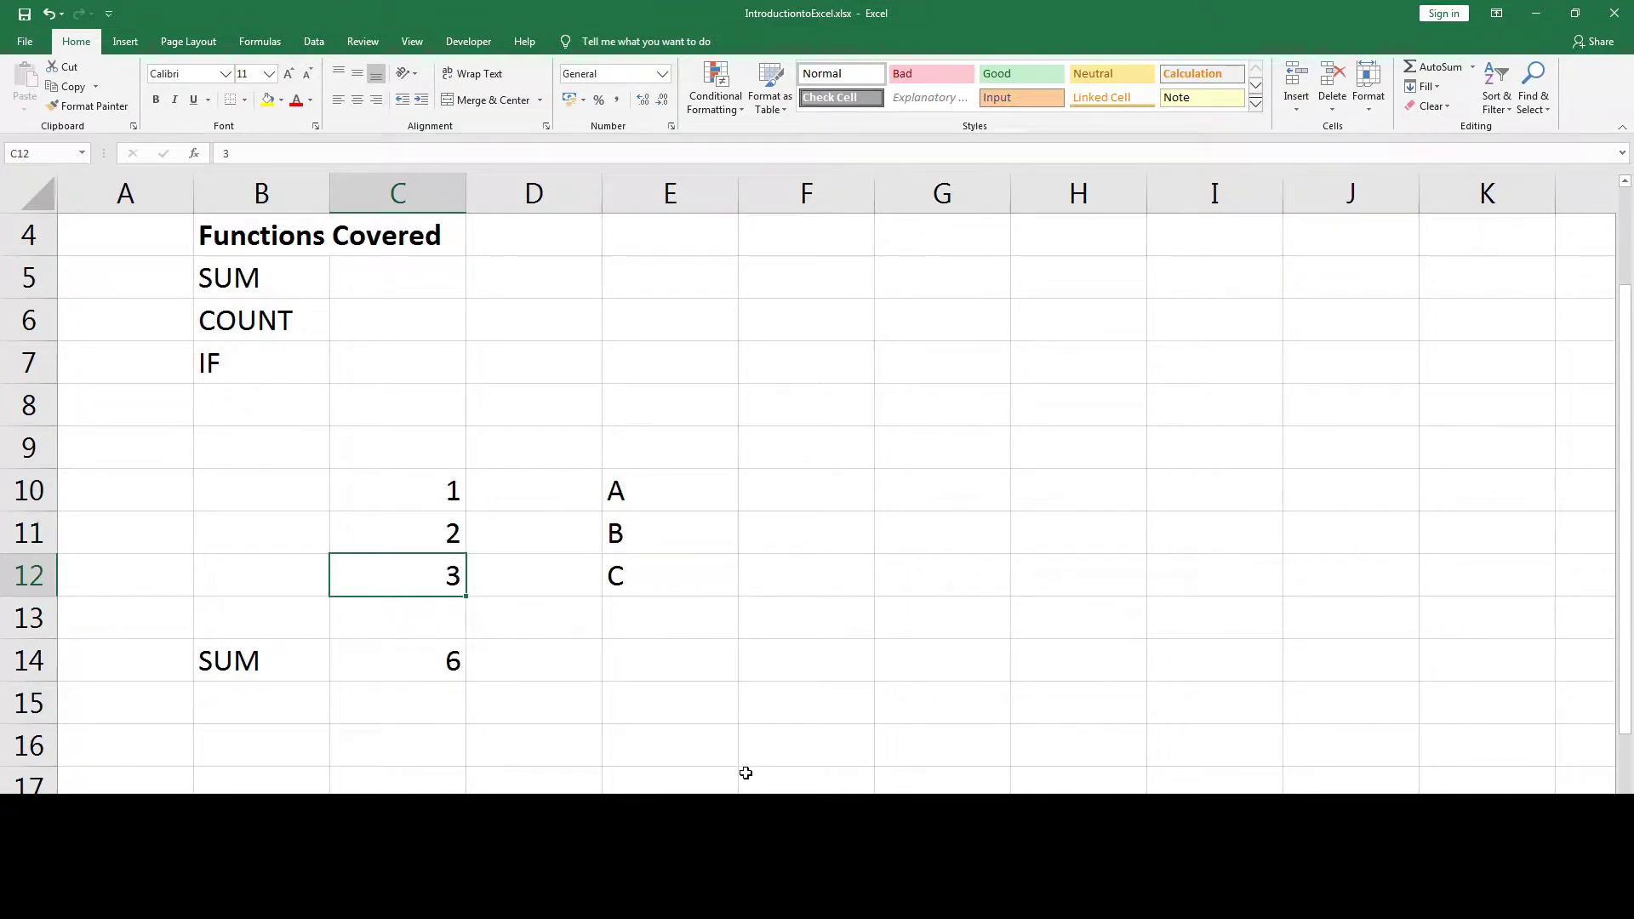
Step: Try a SUM formula over the letters in E10:E12 in cell E14, and clear that cell again
{"action": "left_click", "coordinate": [661, 666]}
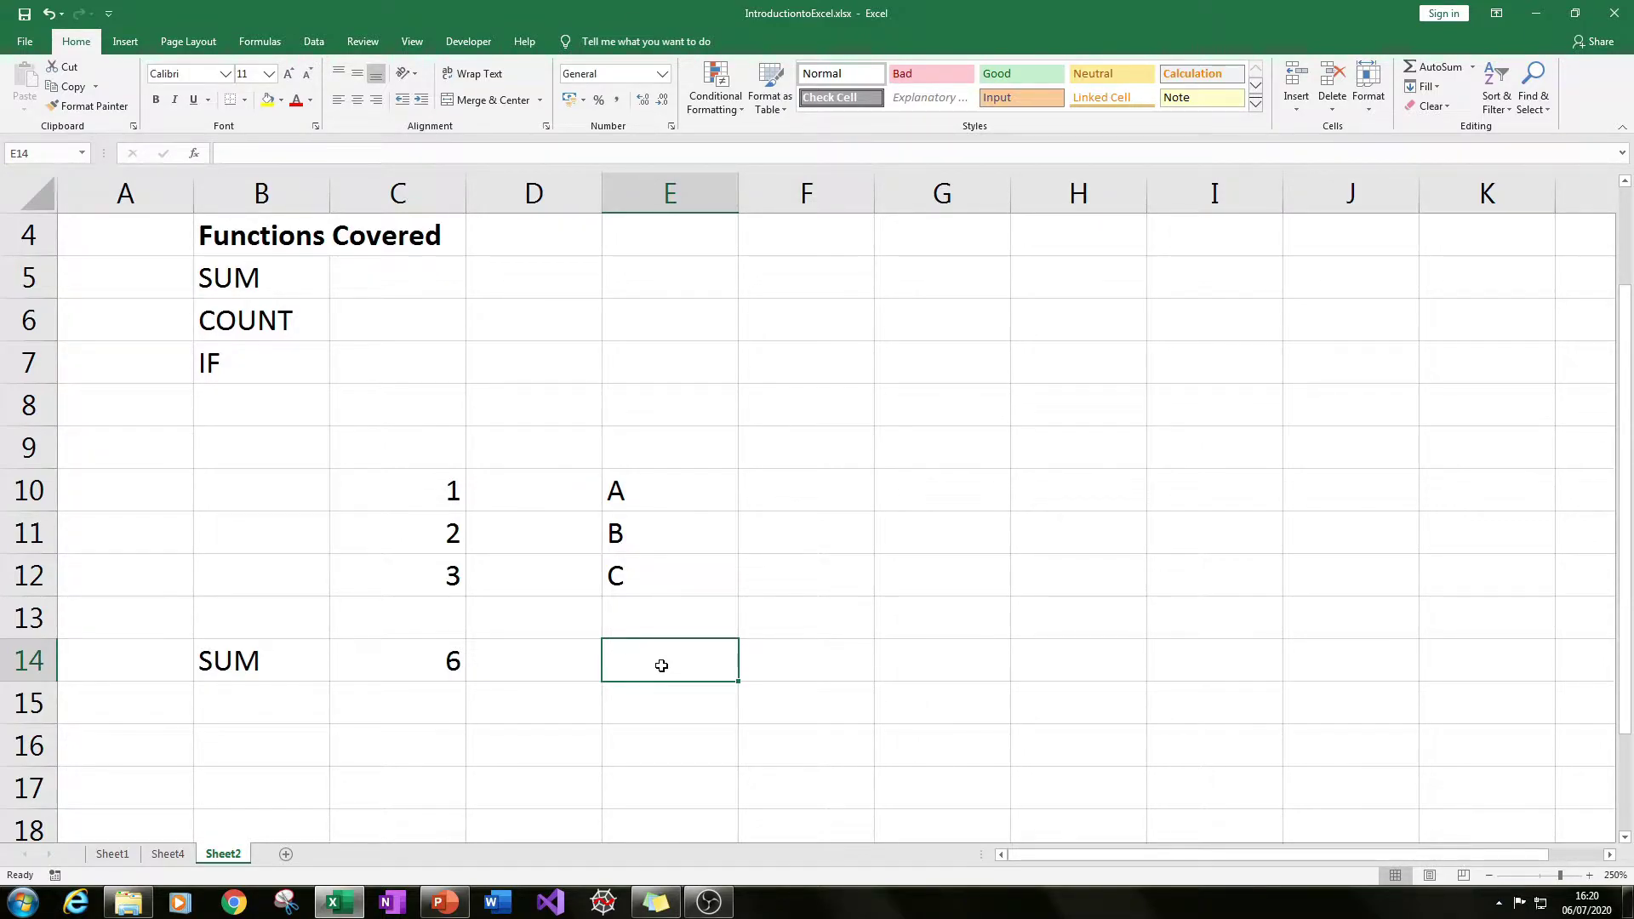
{"action": "type", "text": "="}
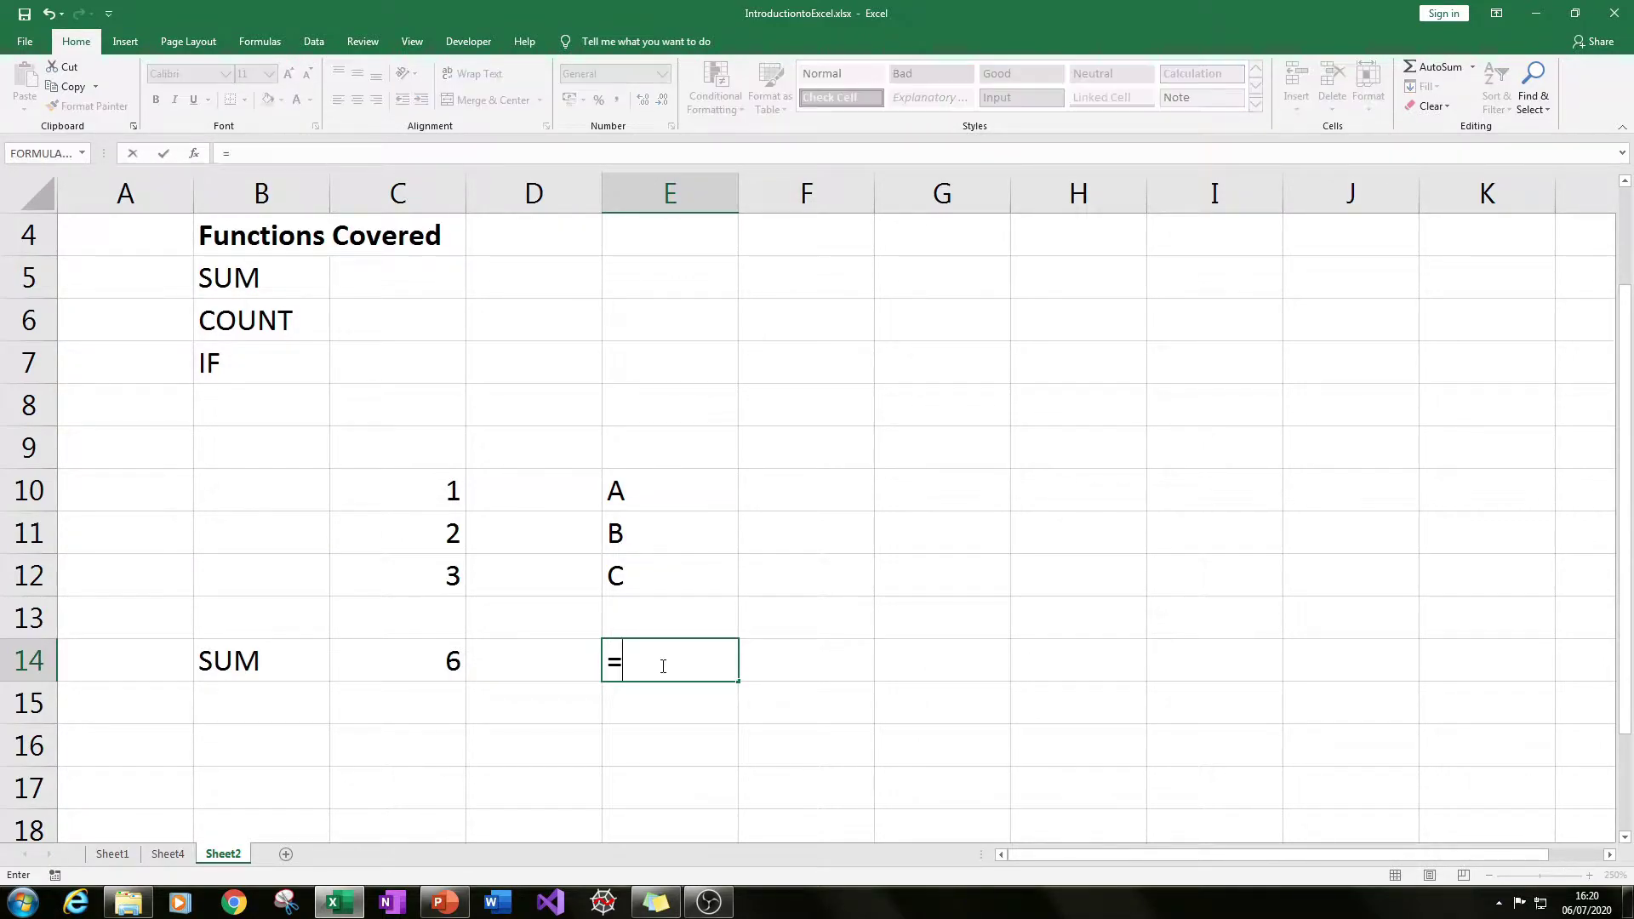
{"action": "type", "text": "sum("}
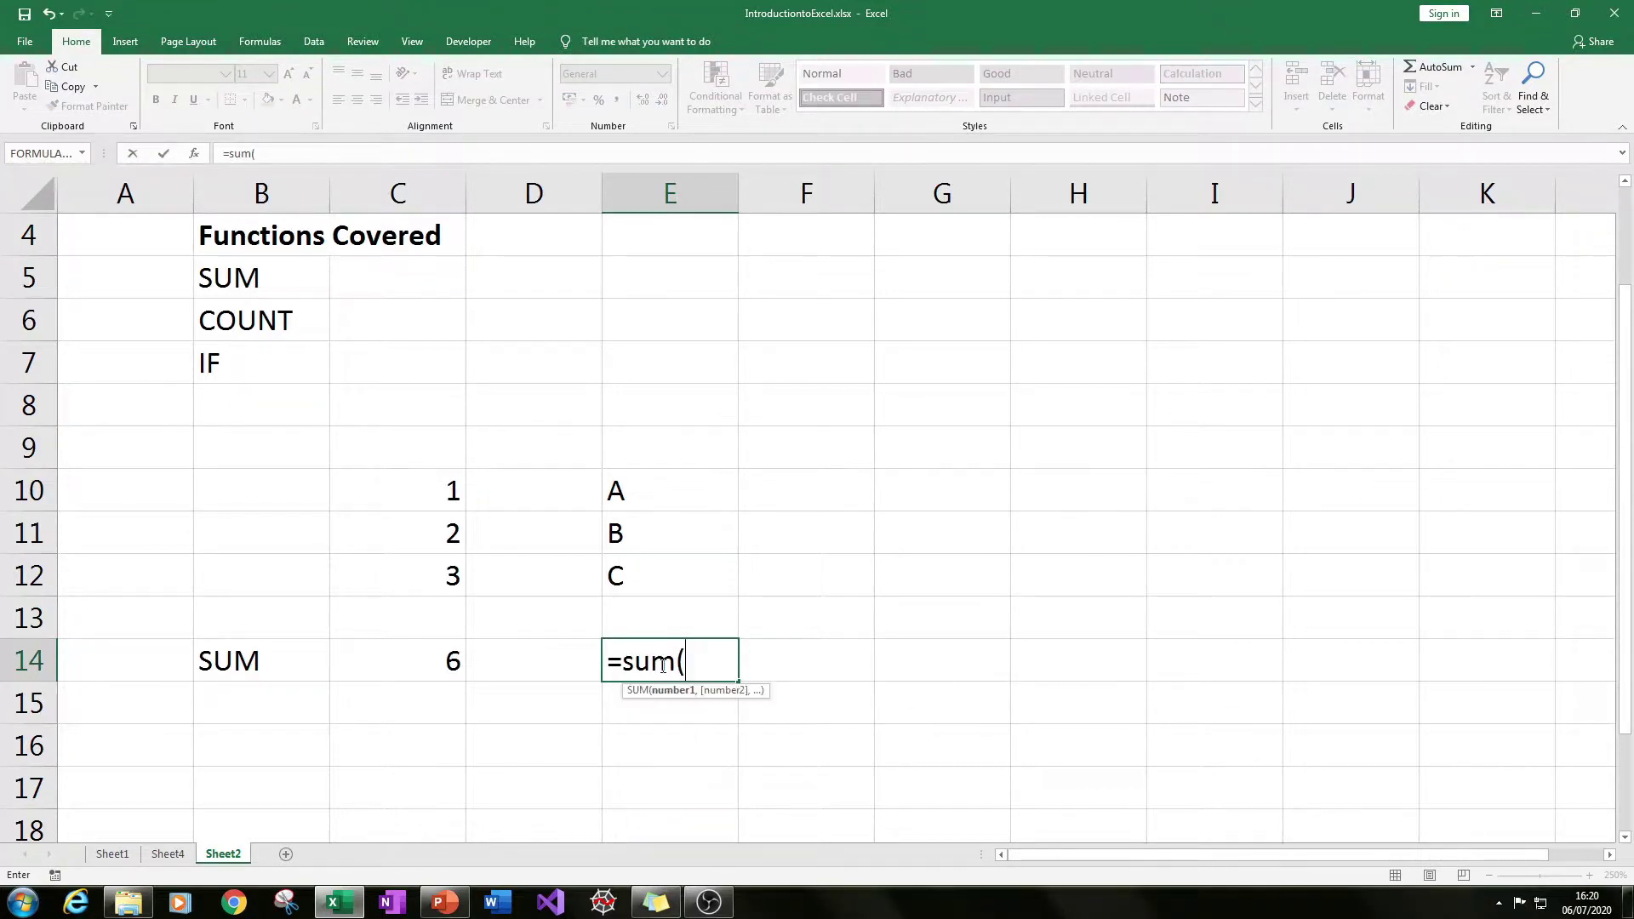
{"action": "left_click_drag", "start_coordinate": [656, 485], "coordinate": [649, 573]}
{"action": "type", "text": ")"}
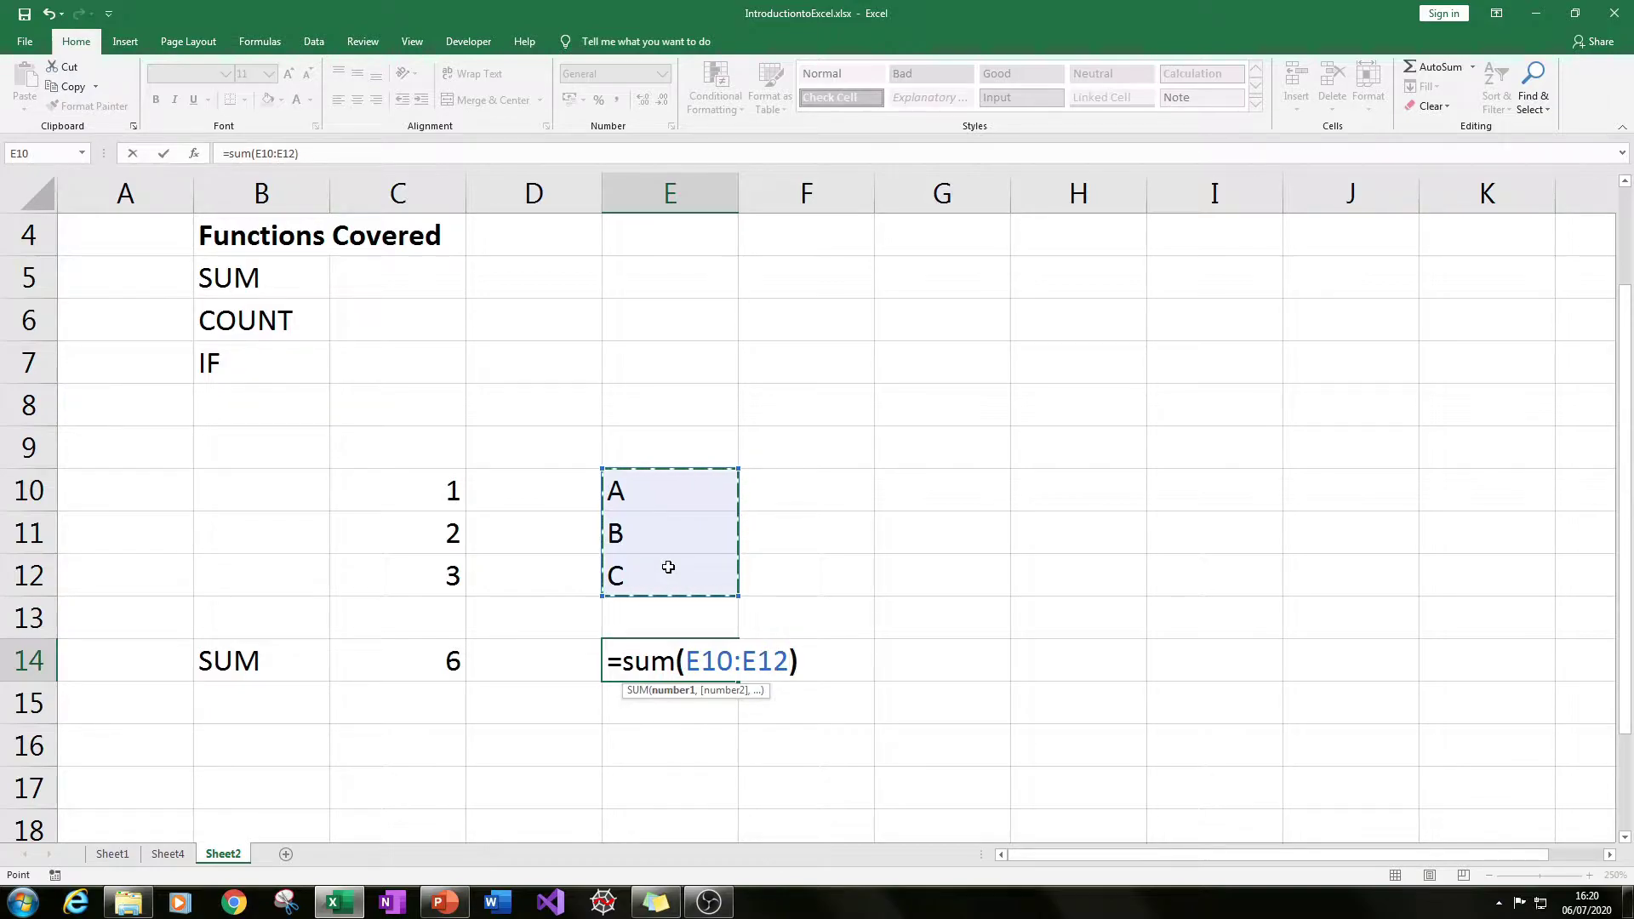
{"action": "key", "text": "Return"}
{"action": "key", "text": "Up"}
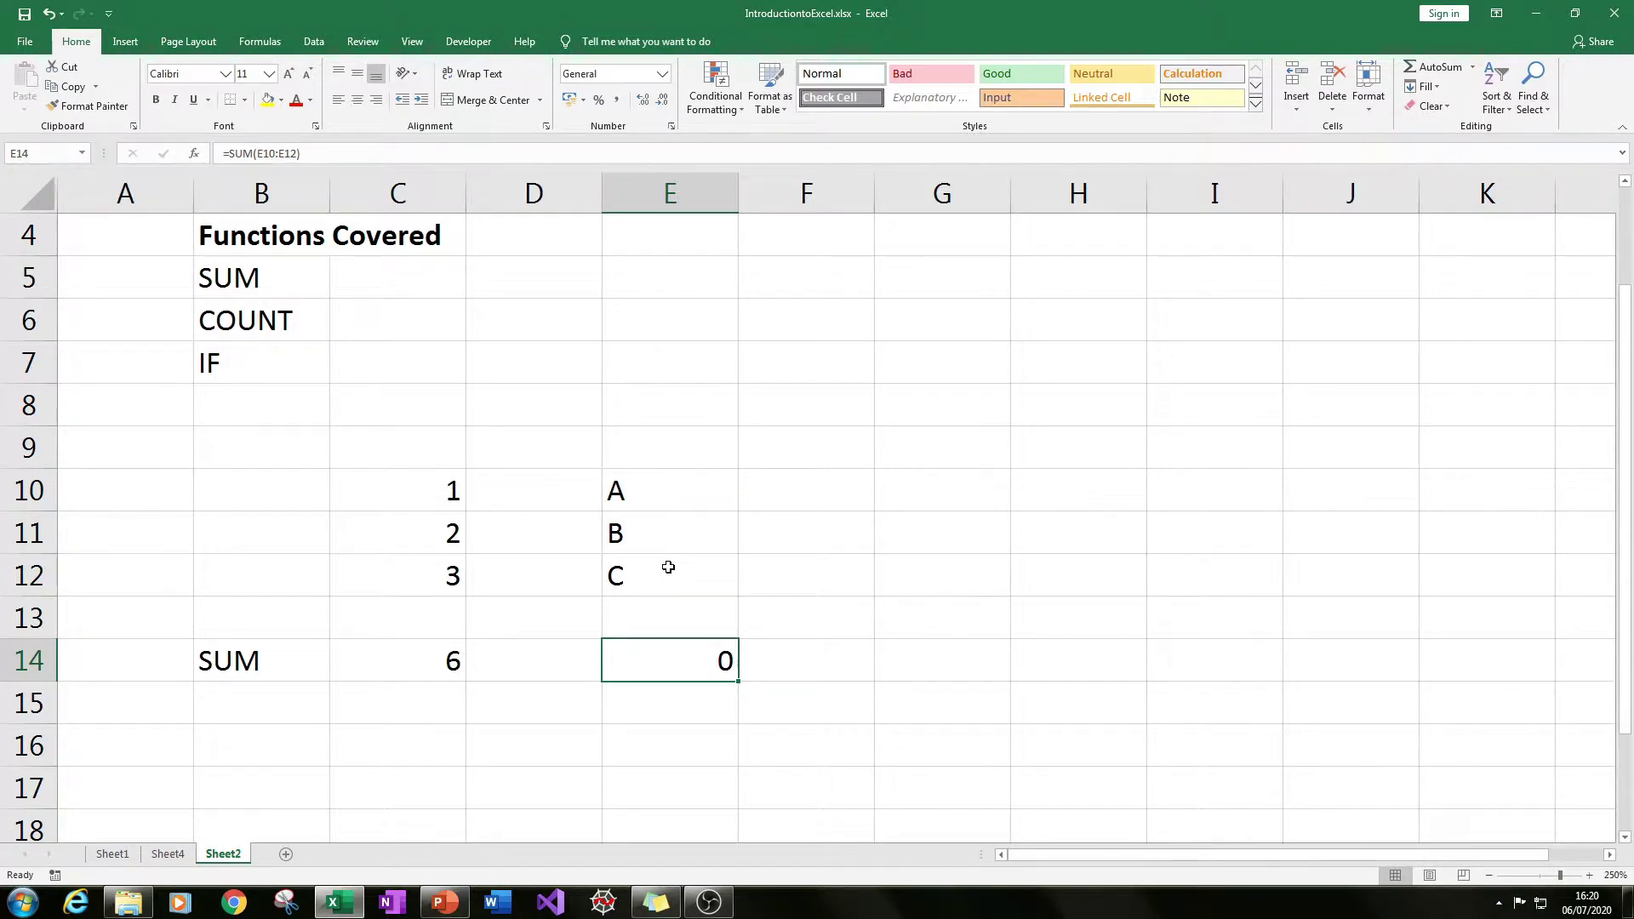
{"action": "key", "text": "Delete"}
Step: Label cell B15, directly below the SUM label, with COUNT
{"action": "key", "text": "Down"}
{"action": "key", "text": "Left"}
{"action": "key", "text": "Left"}
{"action": "key", "text": "Left"}
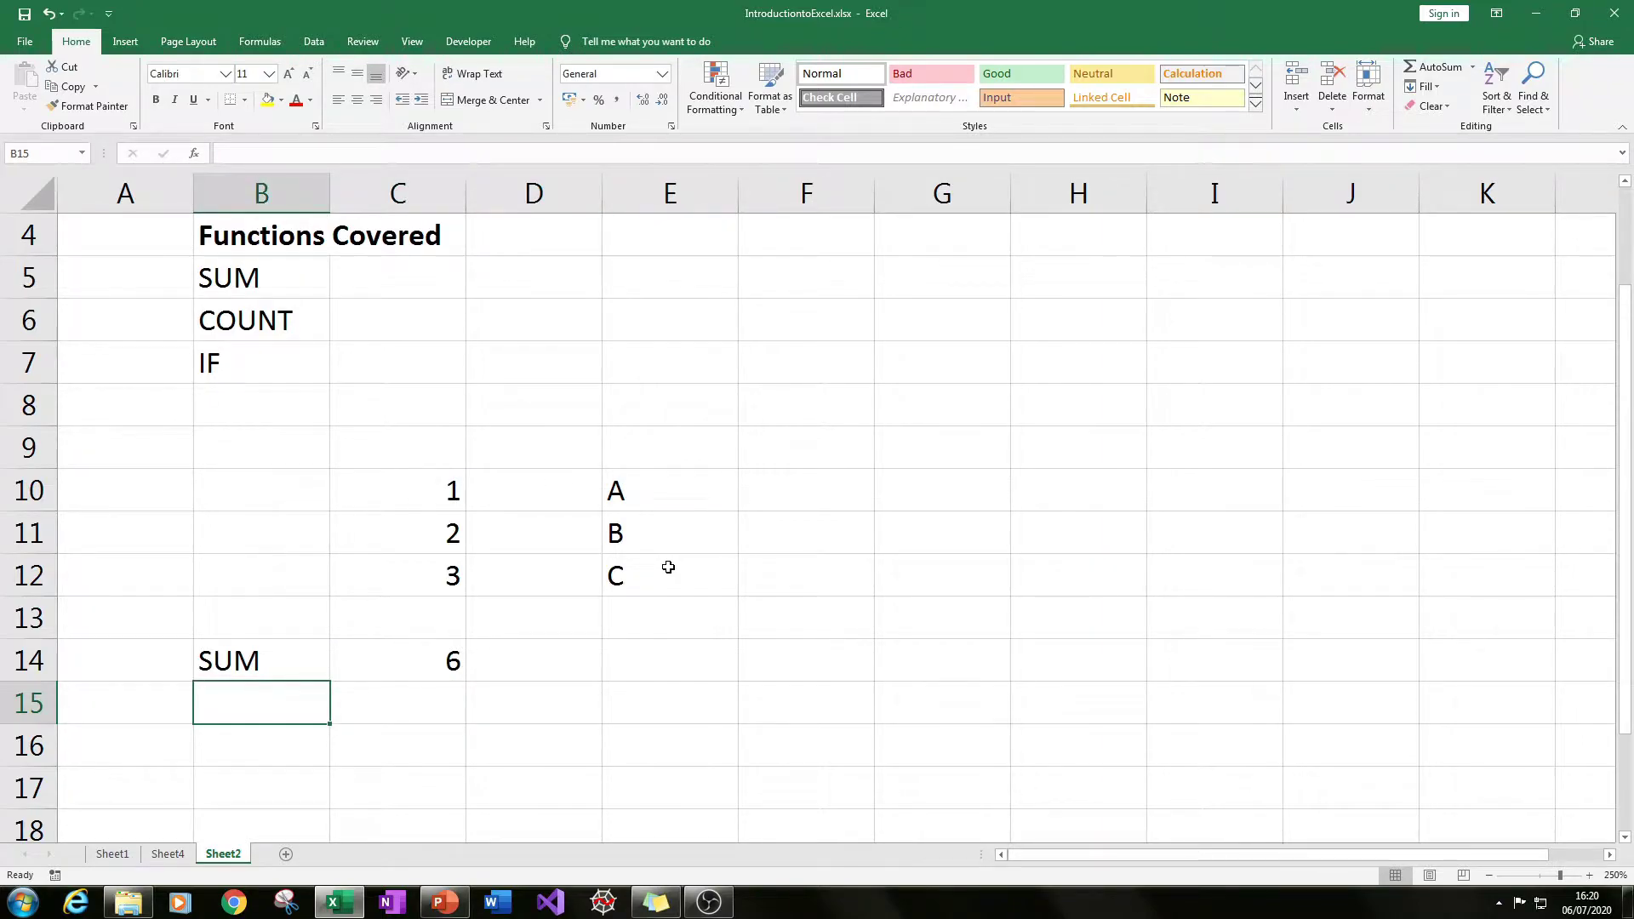
{"action": "type", "text": "COUNT"}
{"action": "key", "text": "Tab"}
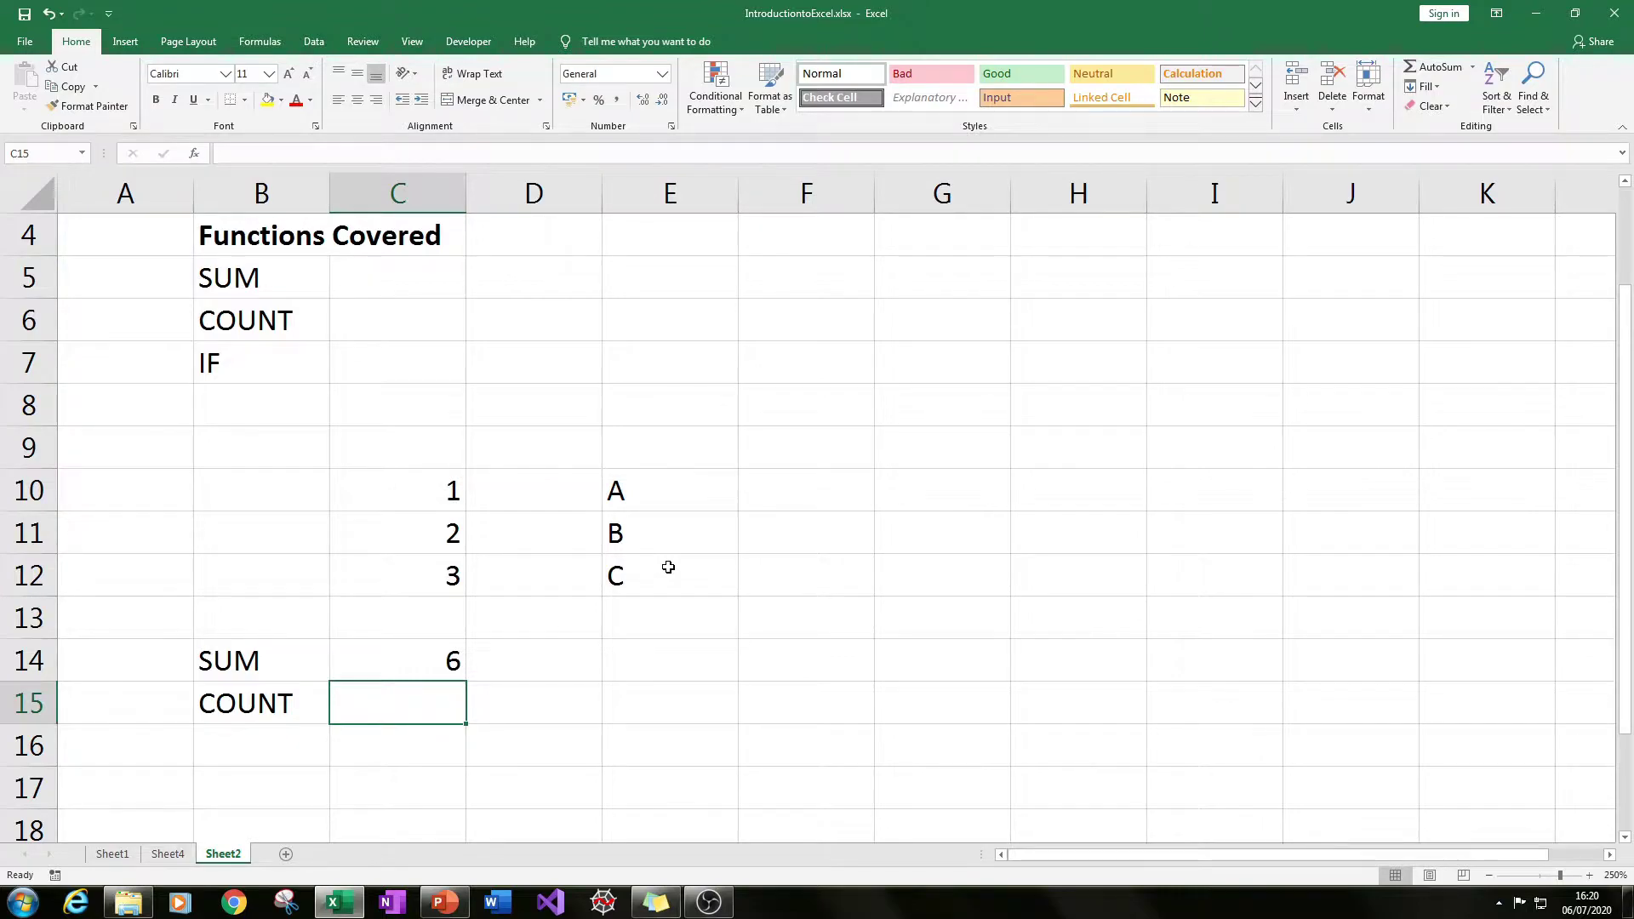
Step: Enter a COUNT formula in C15 that counts the numeric cells in C10:C12
{"action": "type", "text": "="}
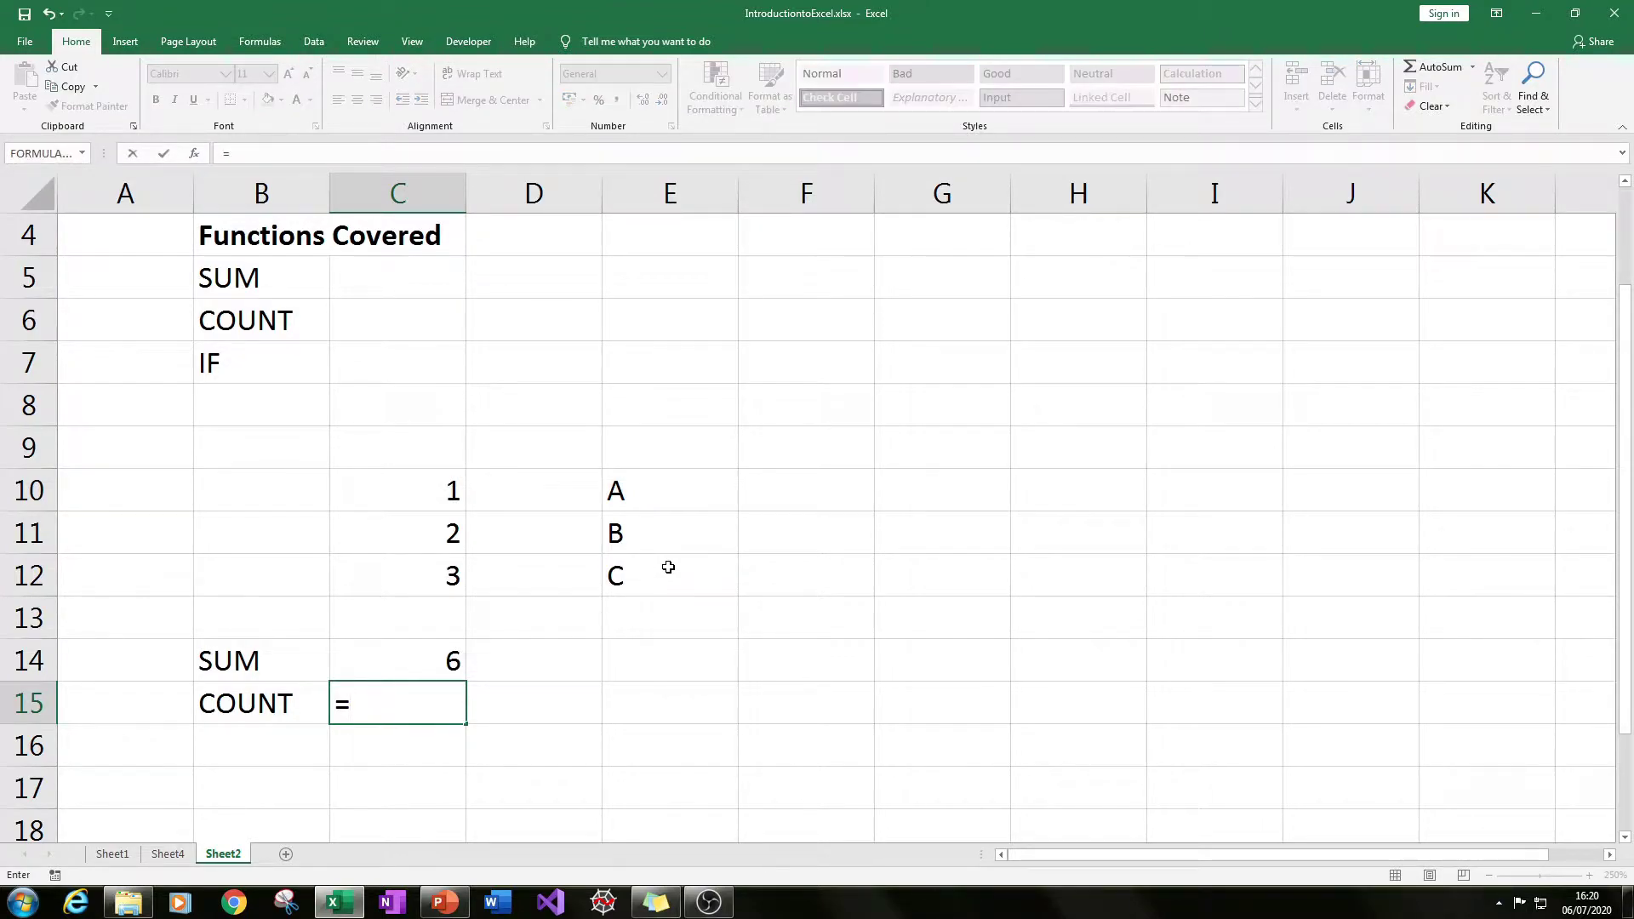
{"action": "type", "text": "COUNT"}
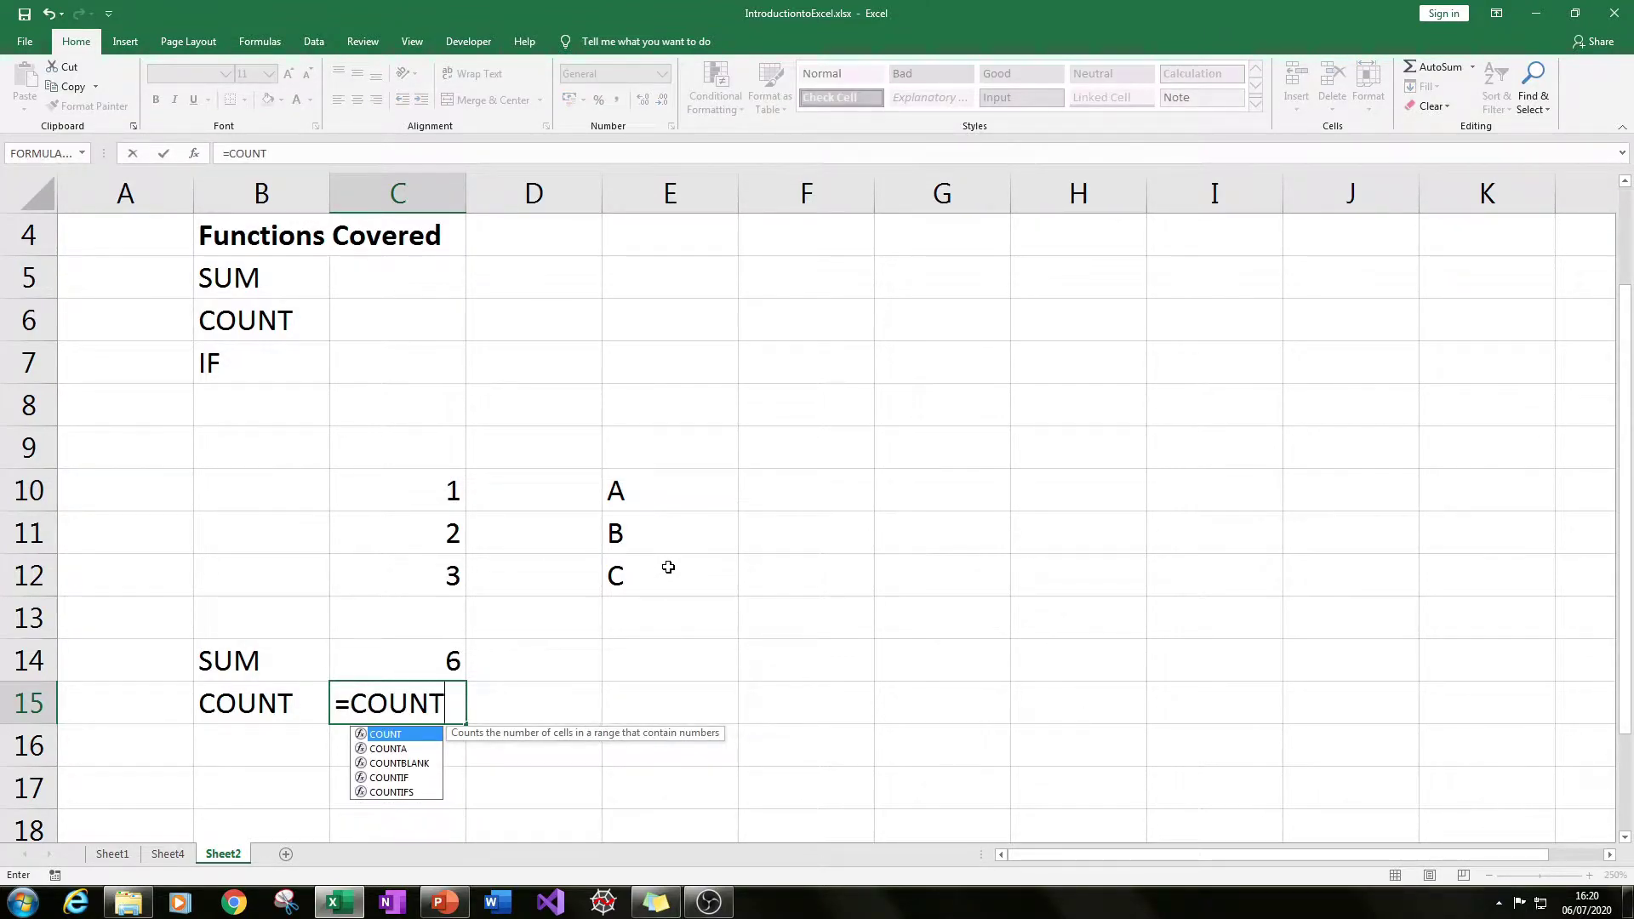
{"action": "type", "text": "("}
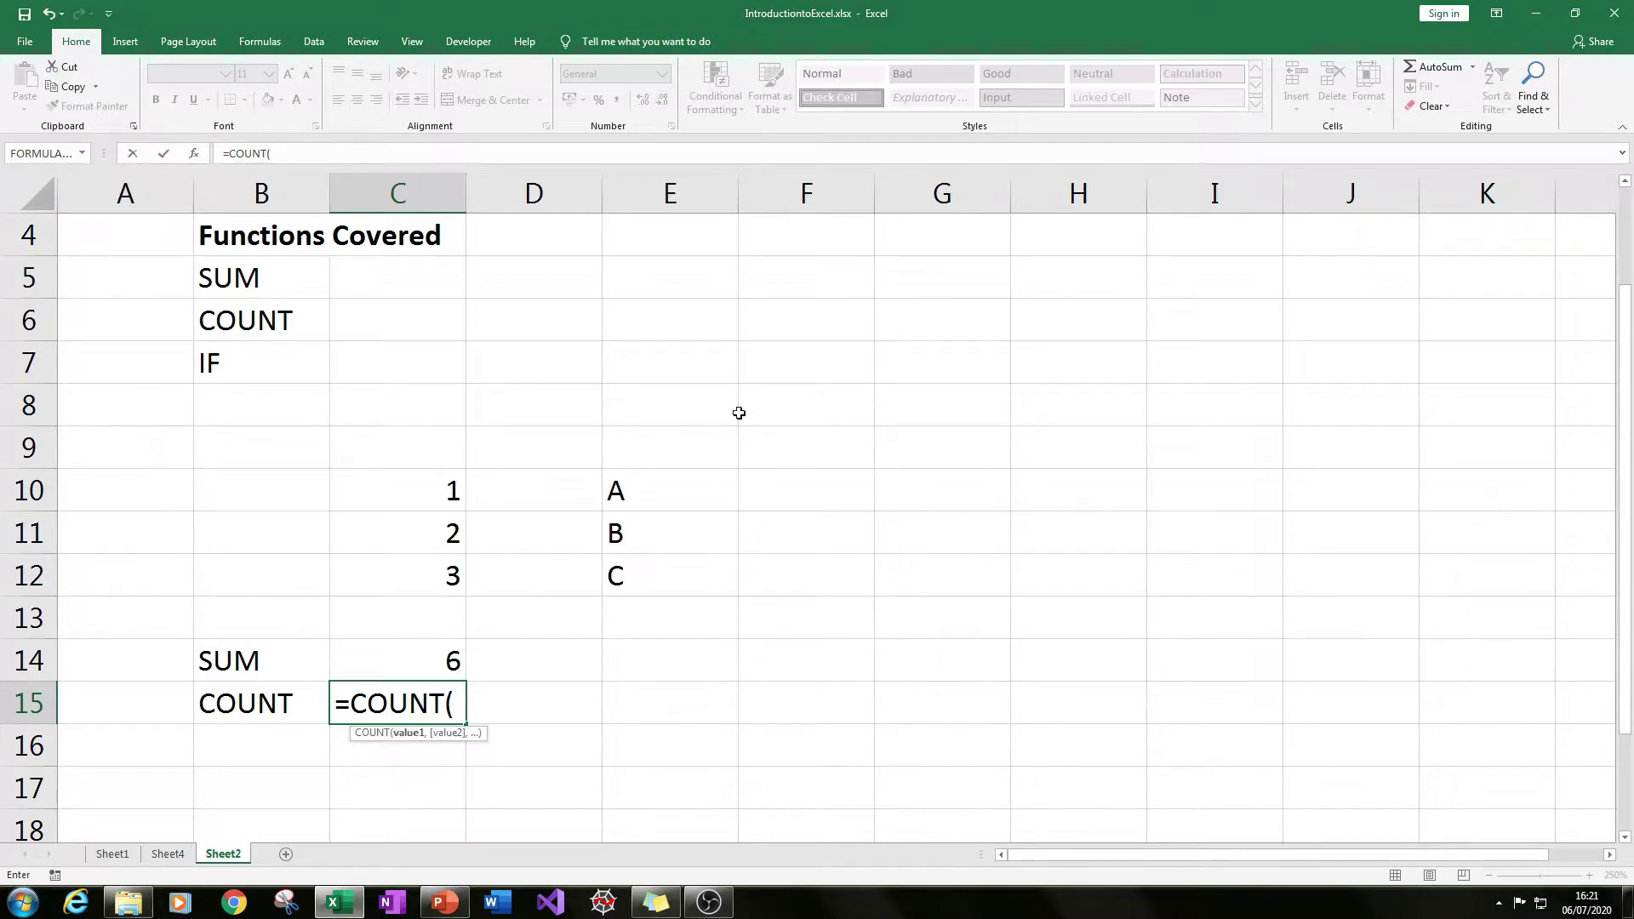
{"action": "left_click_drag", "start_coordinate": [429, 485], "coordinate": [419, 566]}
{"action": "type", "text": ")"}
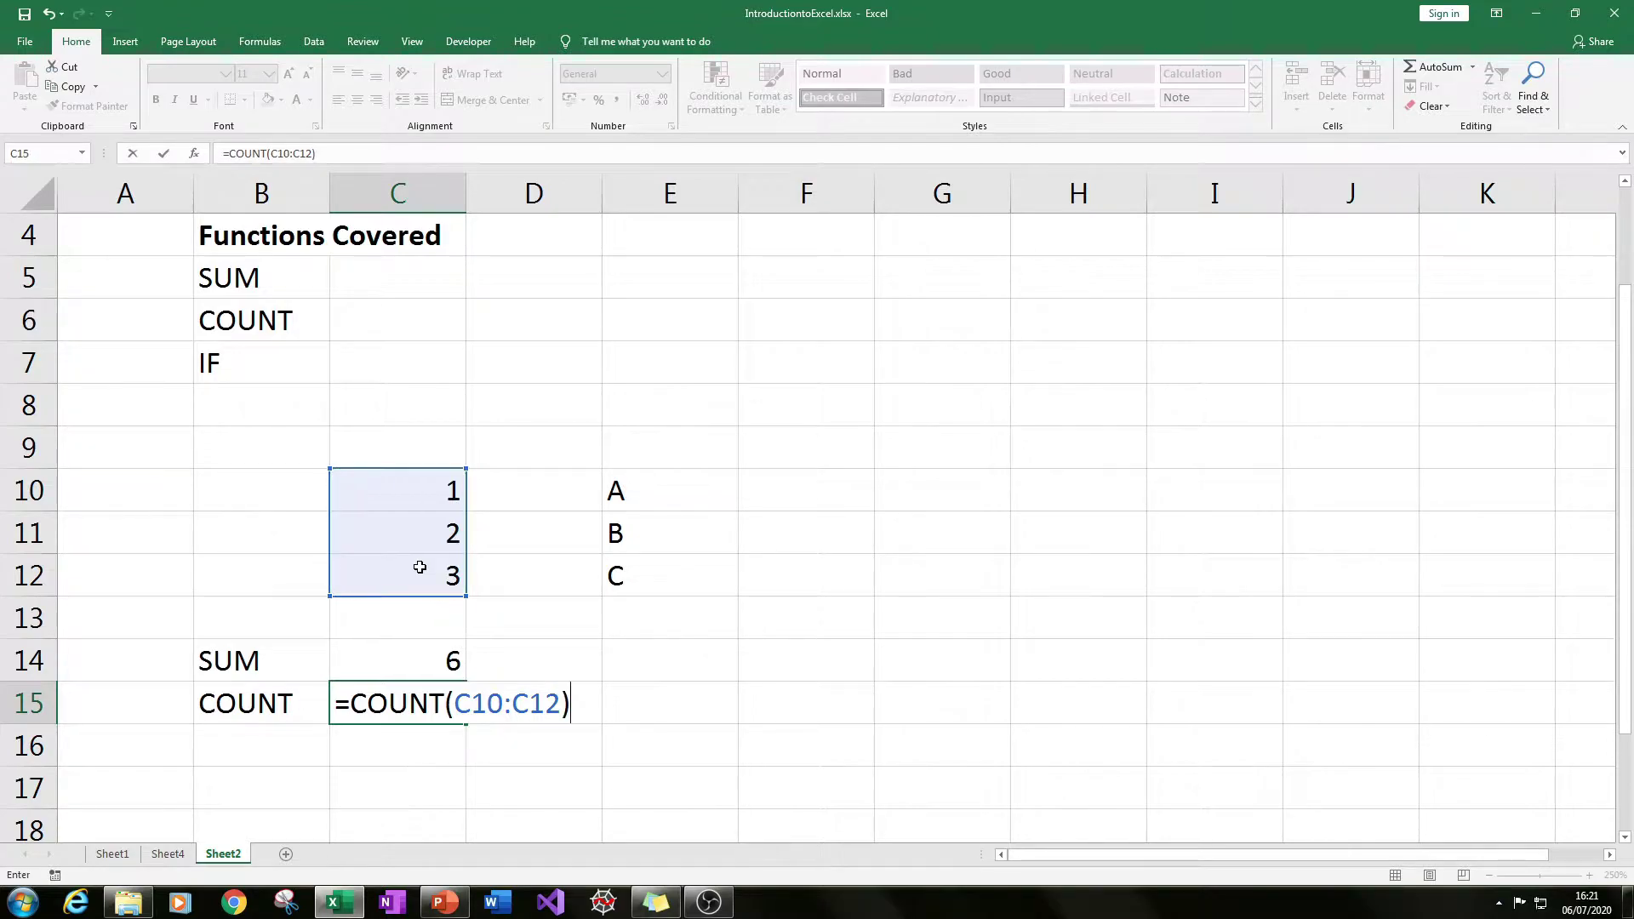
{"action": "key", "text": "Return"}
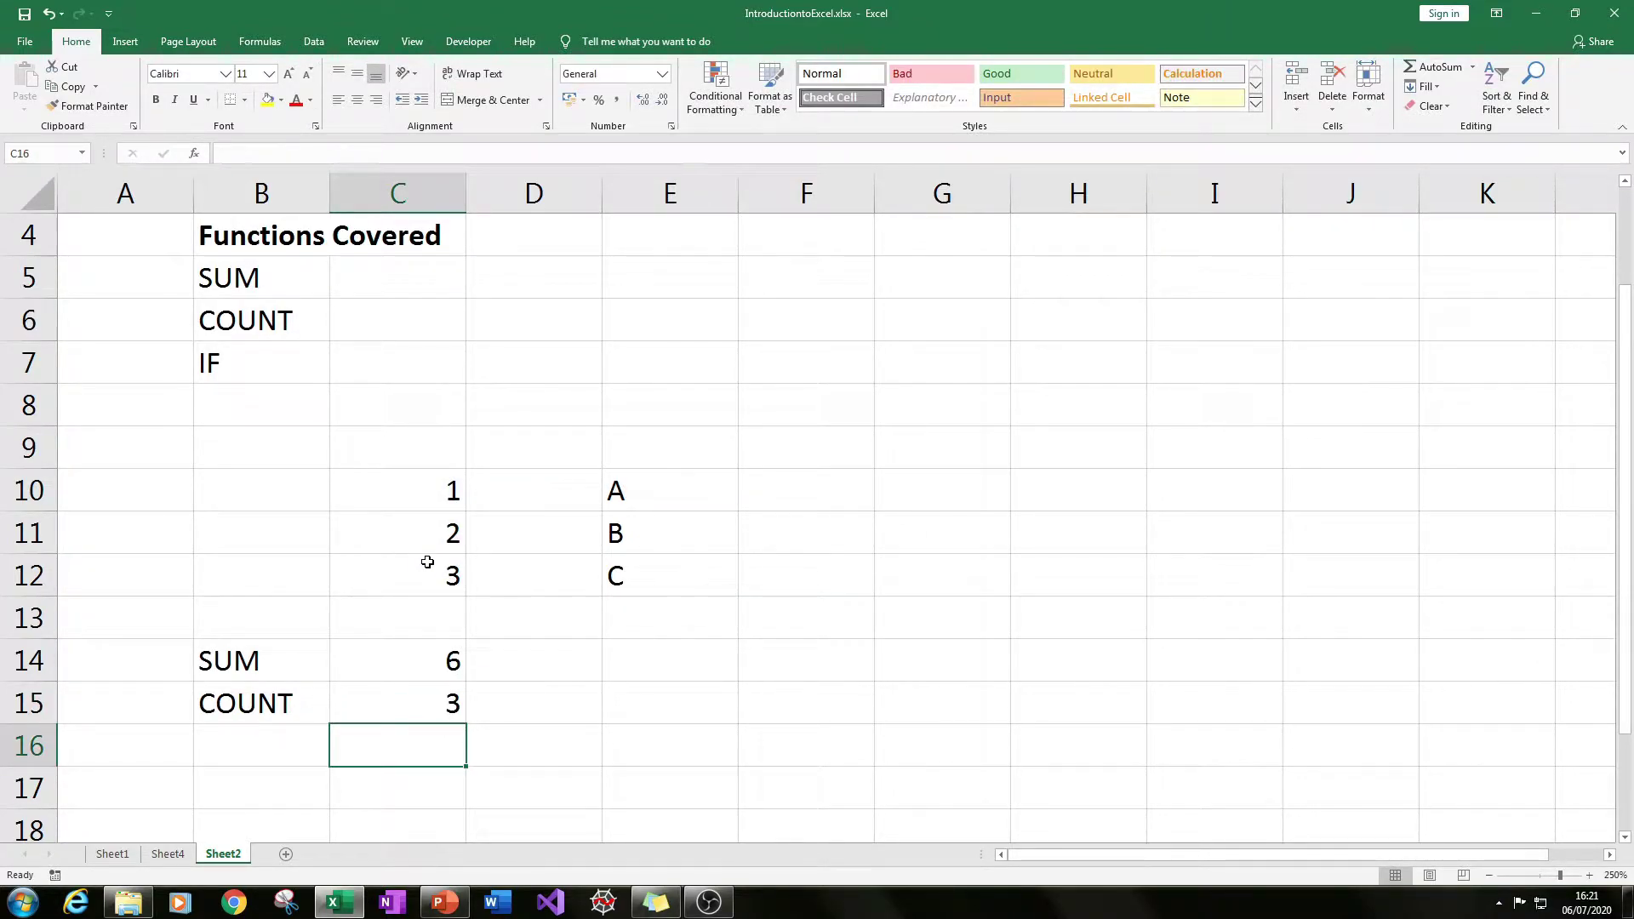
Step: Compare the SUM and COUNT formulas in C14 and C15 with the numbers in C10:C12
{"action": "left_click_drag", "start_coordinate": [430, 487], "coordinate": [408, 567]}
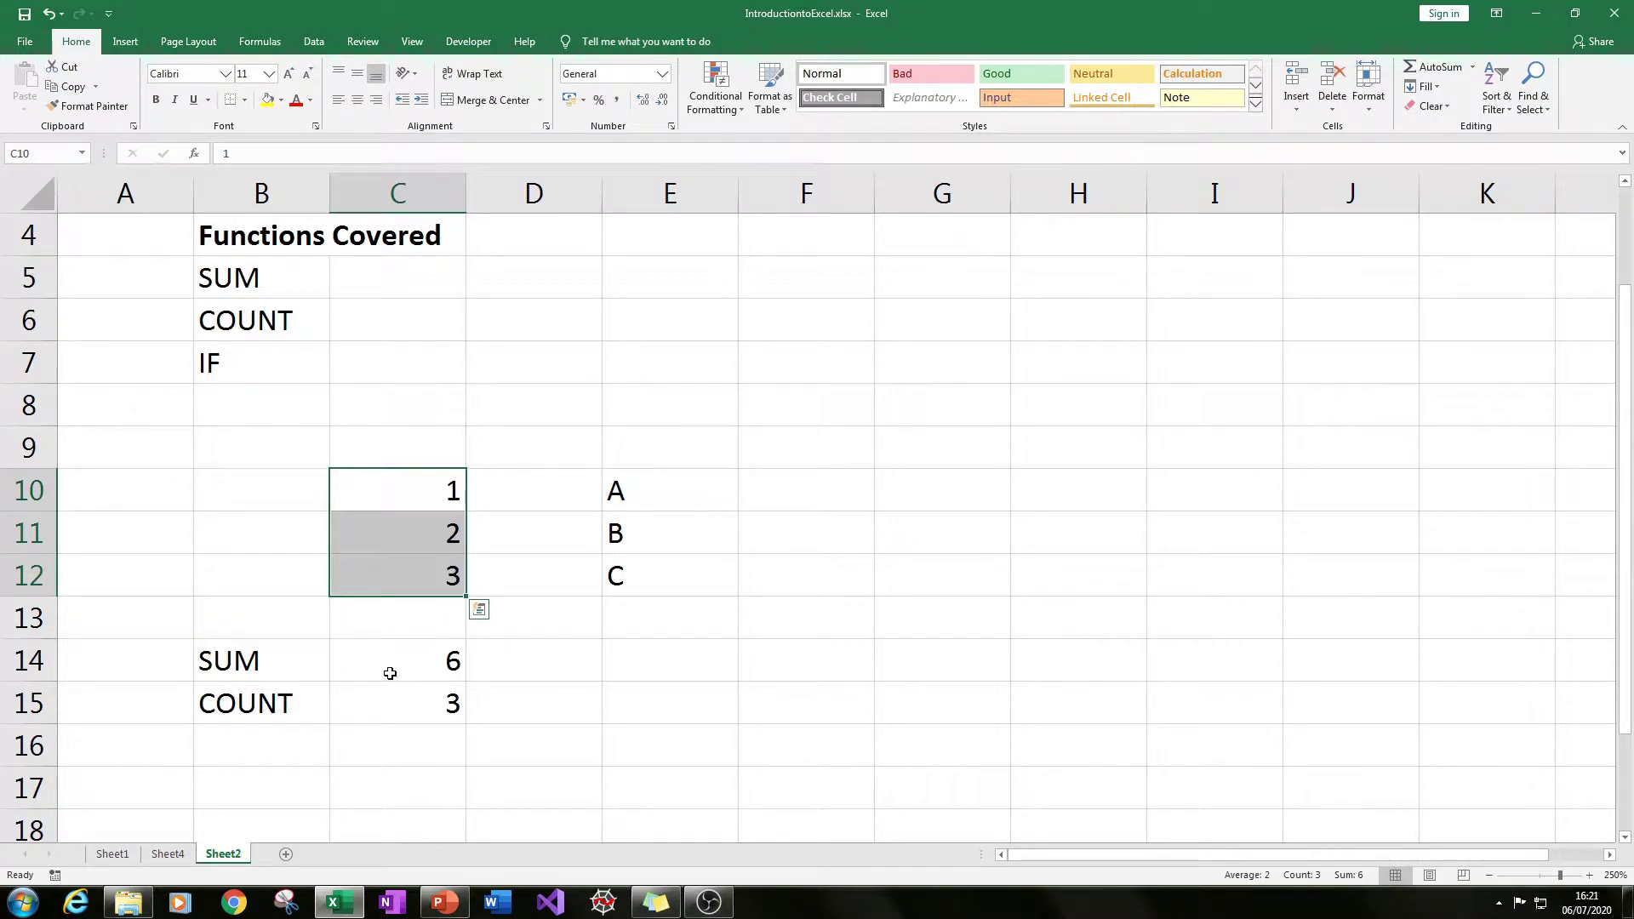
{"action": "left_click", "coordinate": [394, 629]}
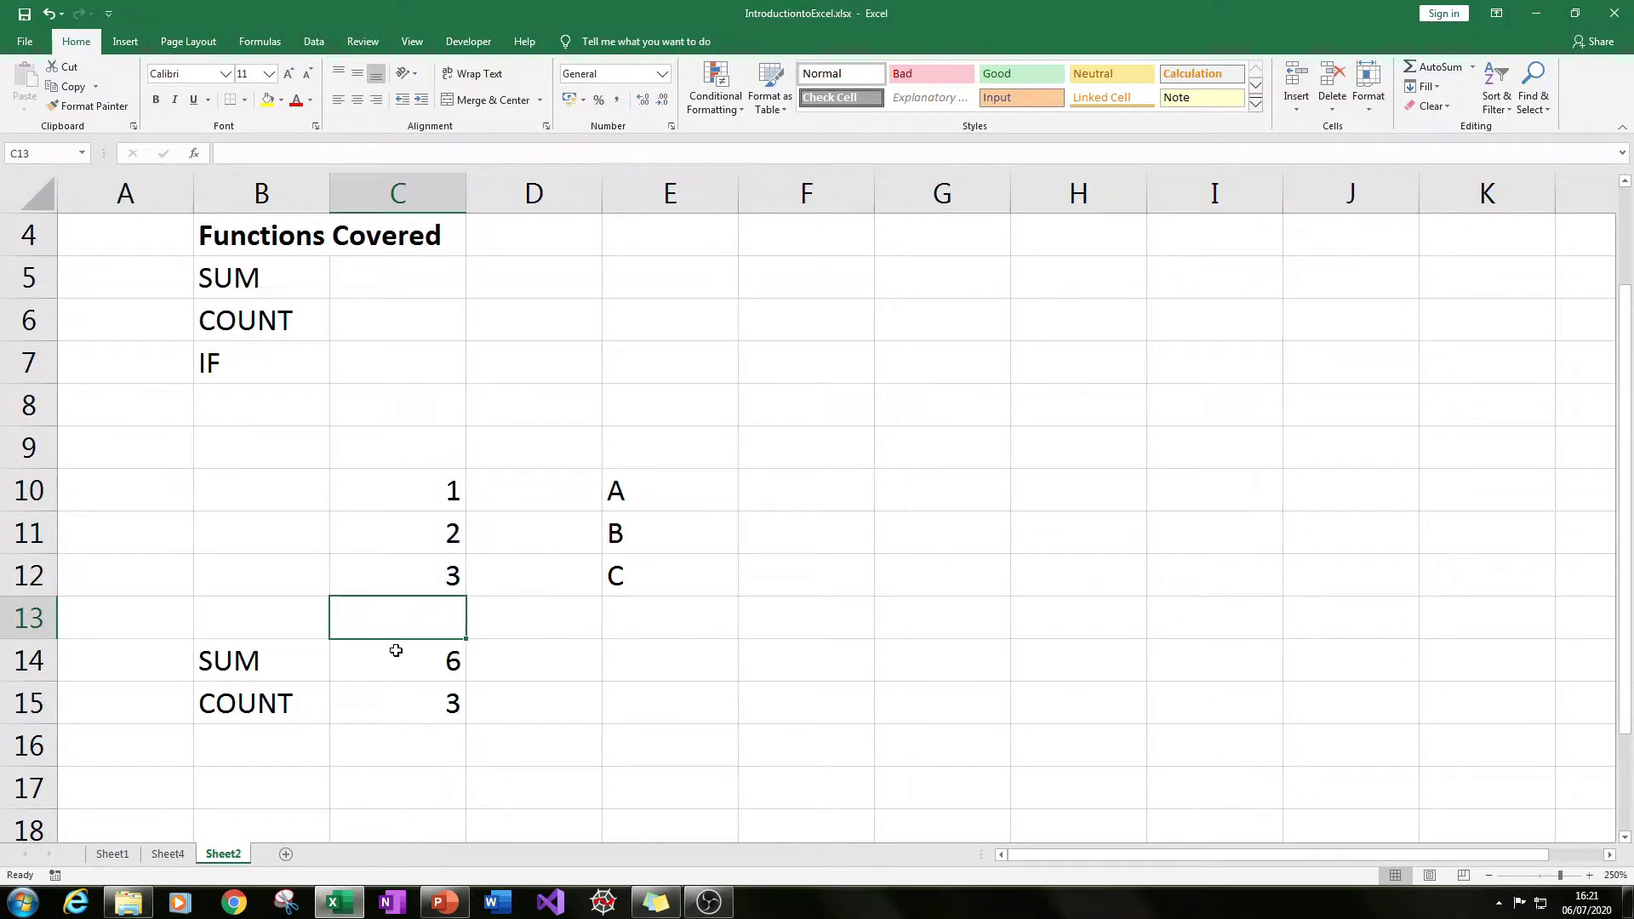
{"action": "left_click", "coordinate": [394, 656]}
{"action": "left_click_drag", "start_coordinate": [394, 496], "coordinate": [397, 583]}
{"action": "left_click", "coordinate": [402, 700]}
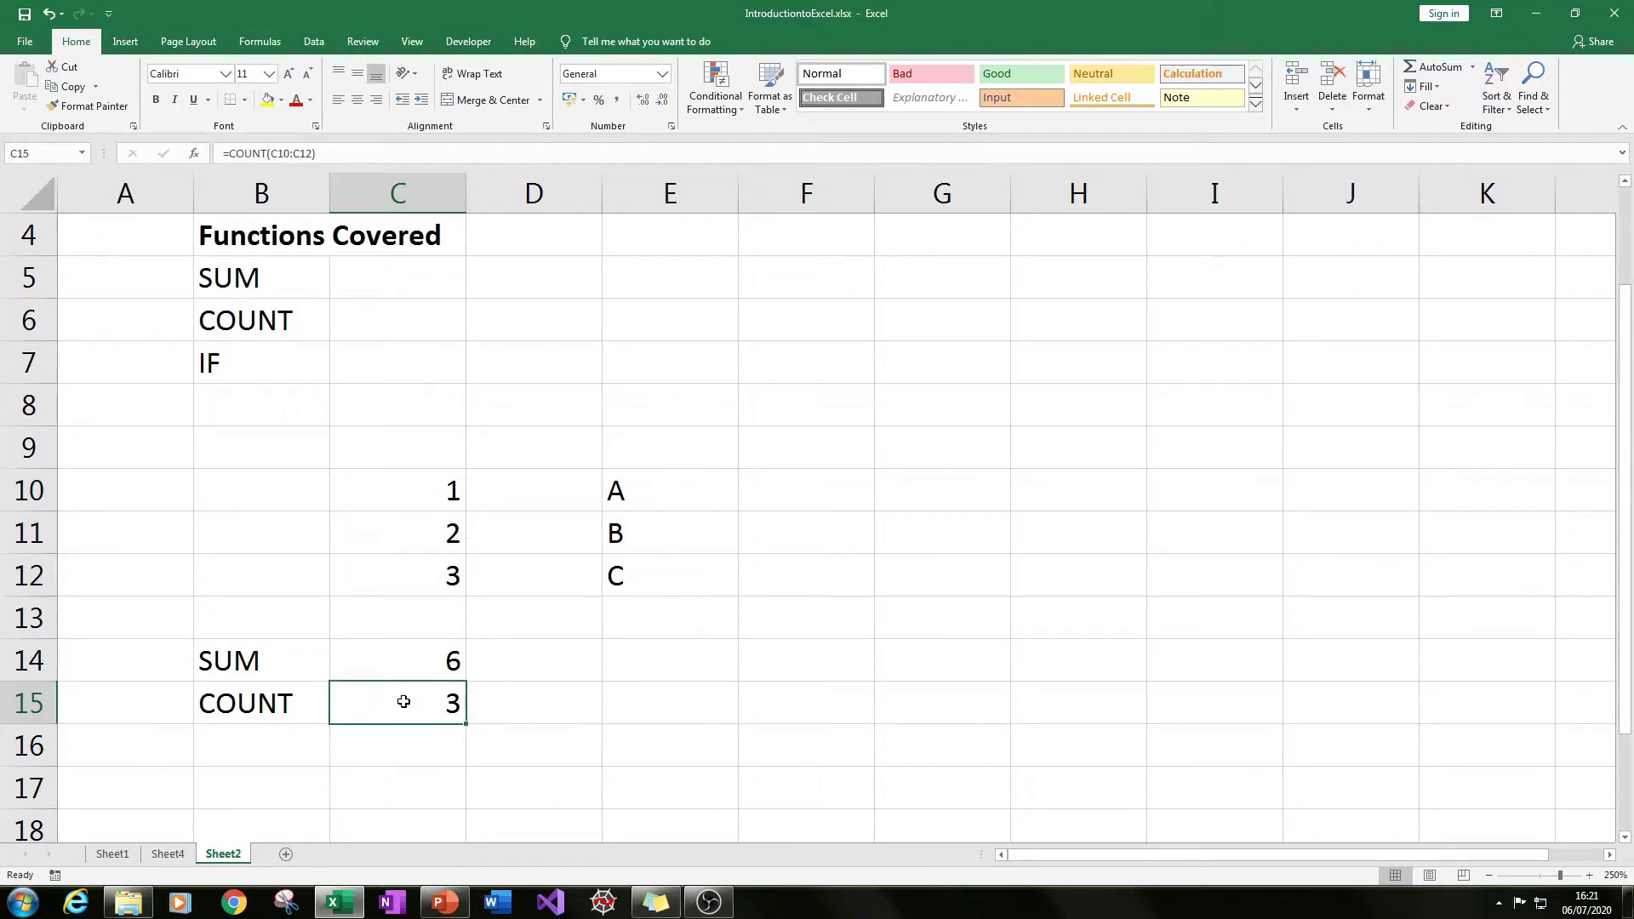
{"action": "left_click_drag", "start_coordinate": [401, 499], "coordinate": [404, 573]}
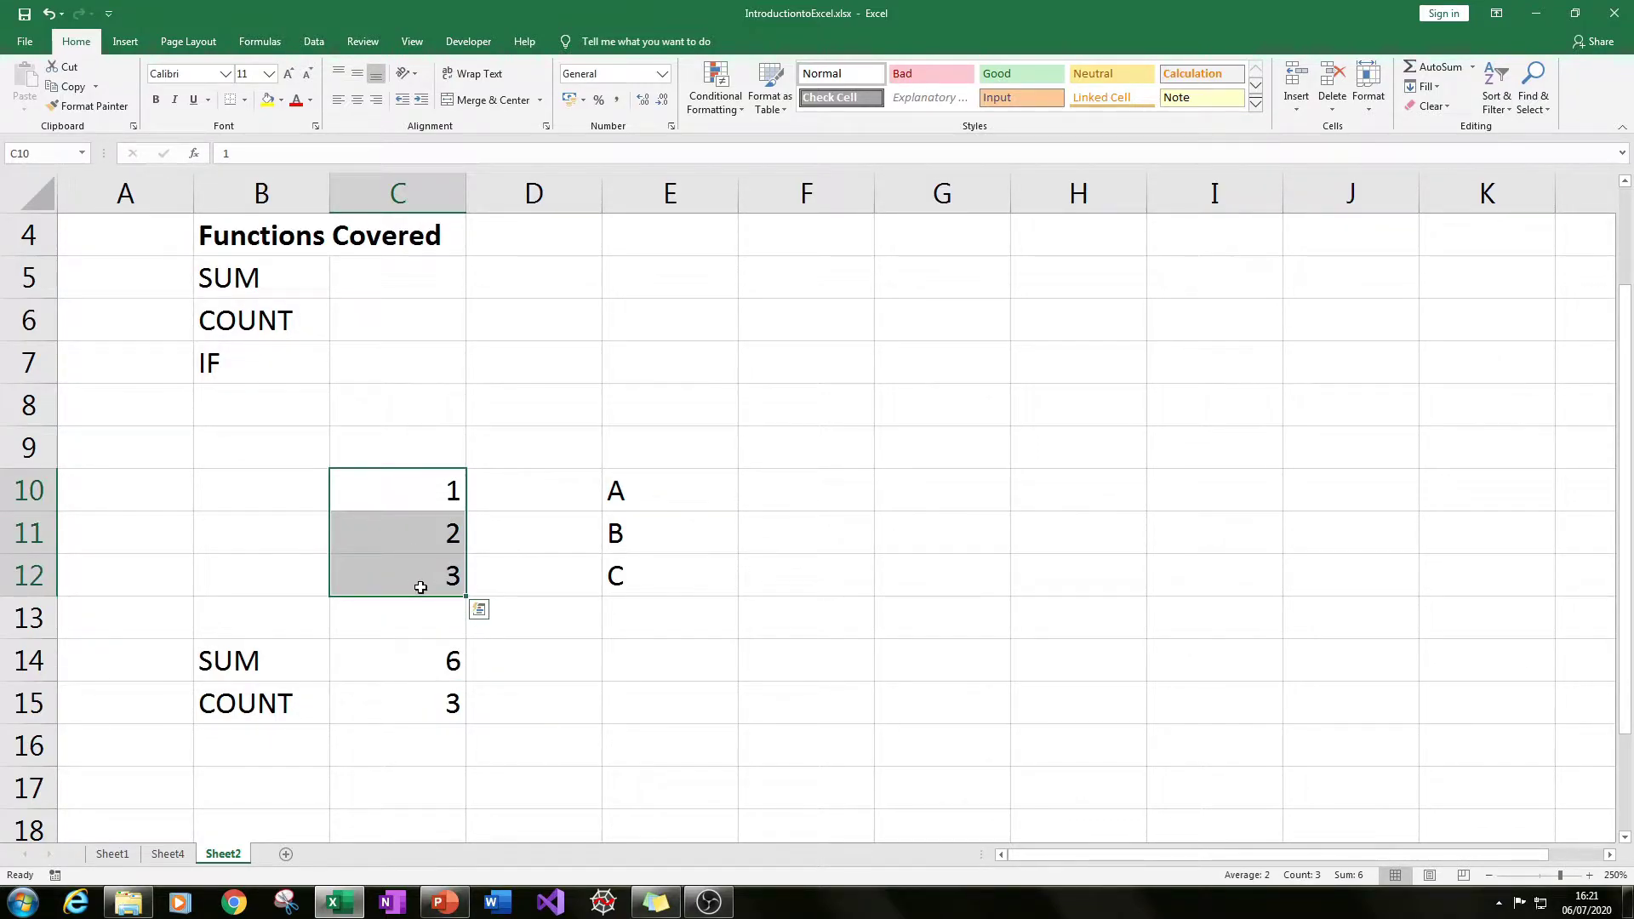
Step: Try a COUNTA formula over the letters in E10:E12 in cell E15, and clear that cell again
{"action": "left_click", "coordinate": [629, 688]}
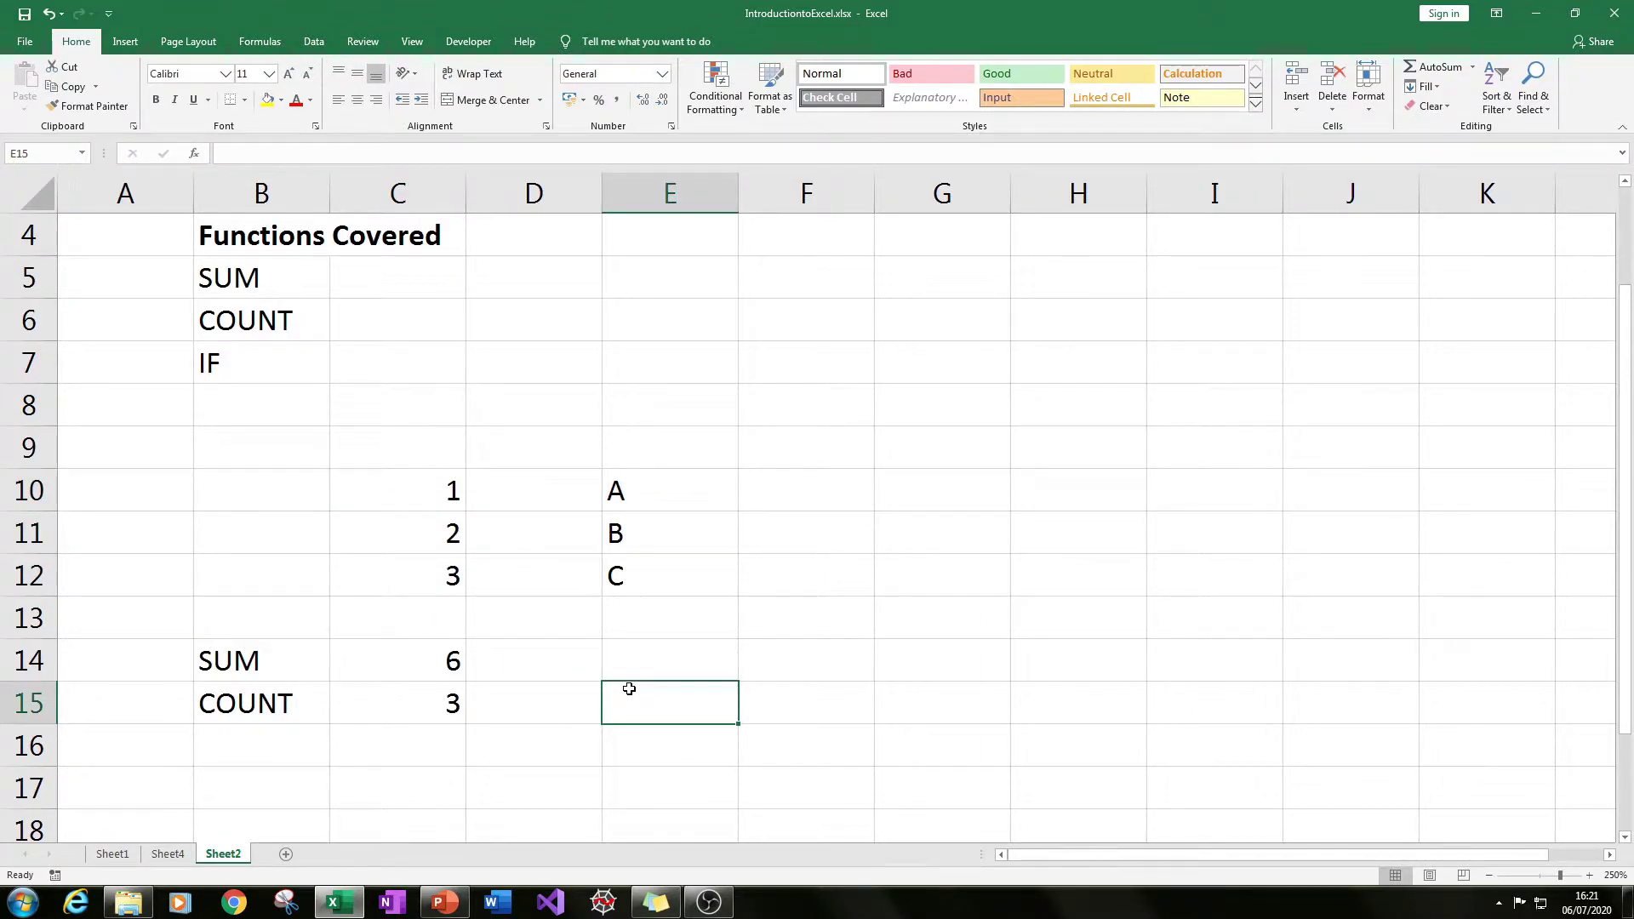
{"action": "type", "text": "=count"}
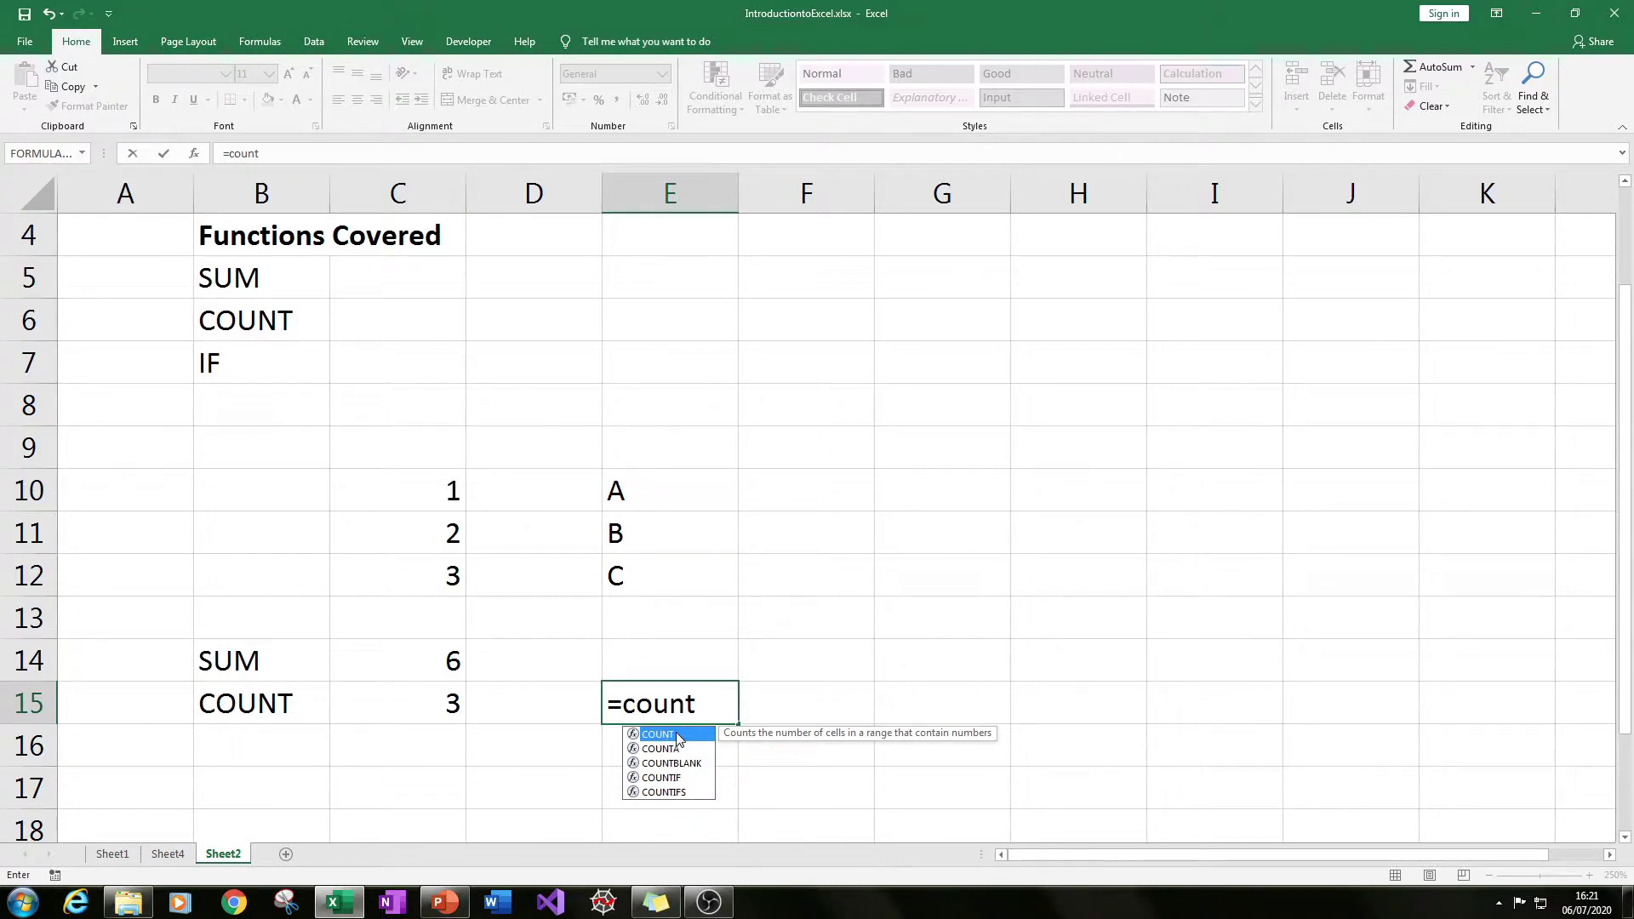
{"action": "key", "text": "Down"}
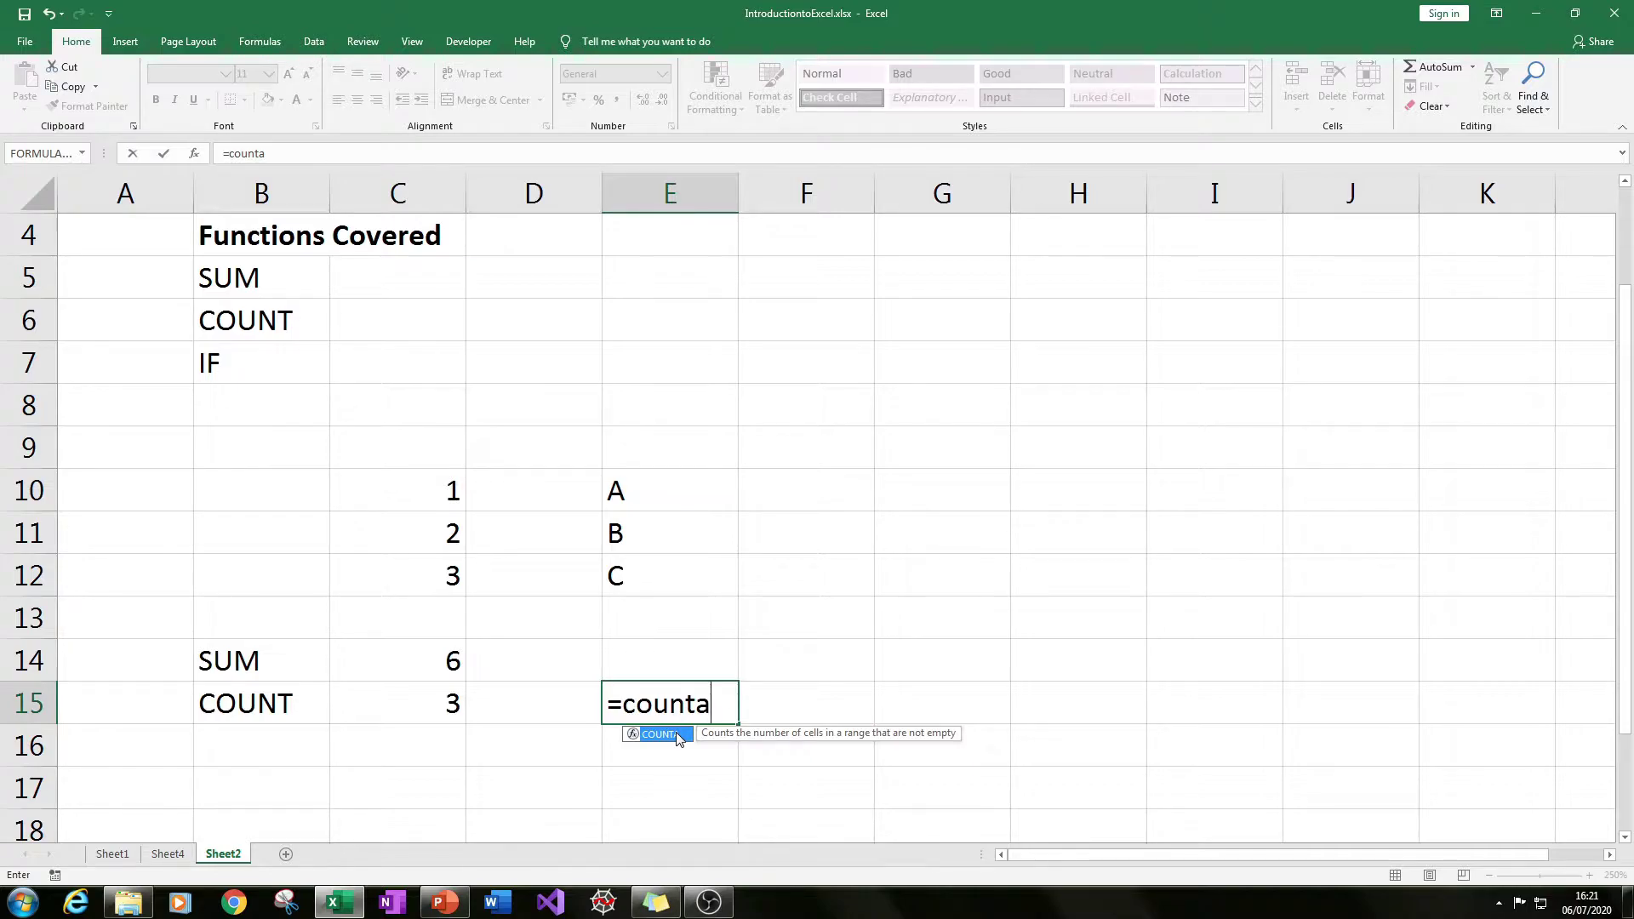
{"action": "type", "text": "("}
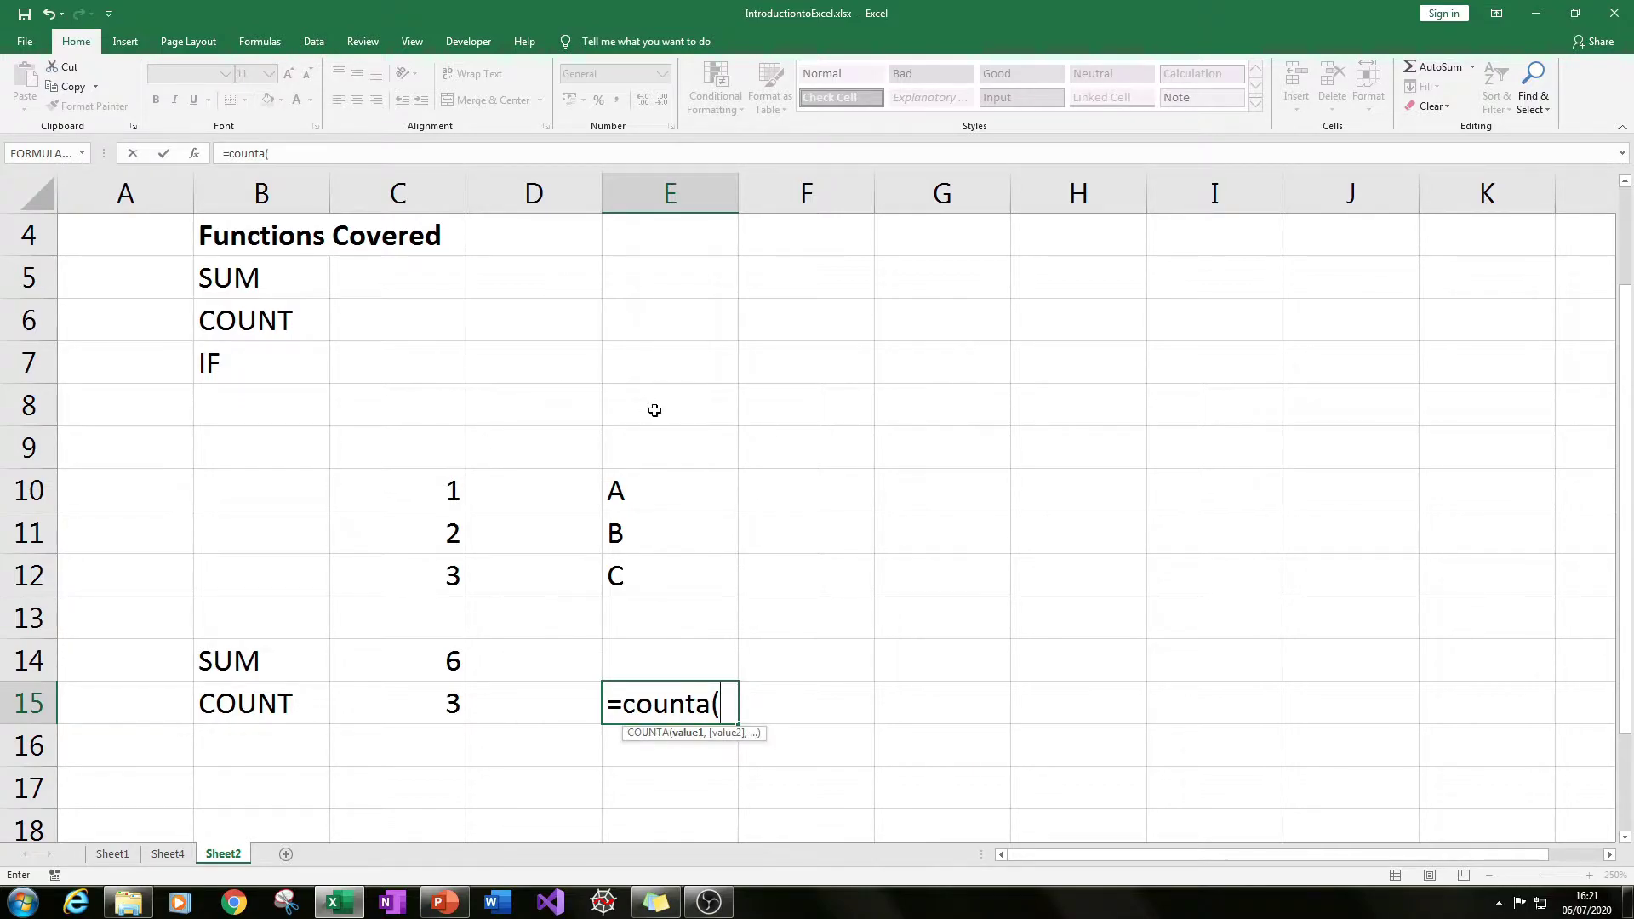
{"action": "left_click_drag", "start_coordinate": [667, 476], "coordinate": [674, 559]}
{"action": "type", "text": ")"}
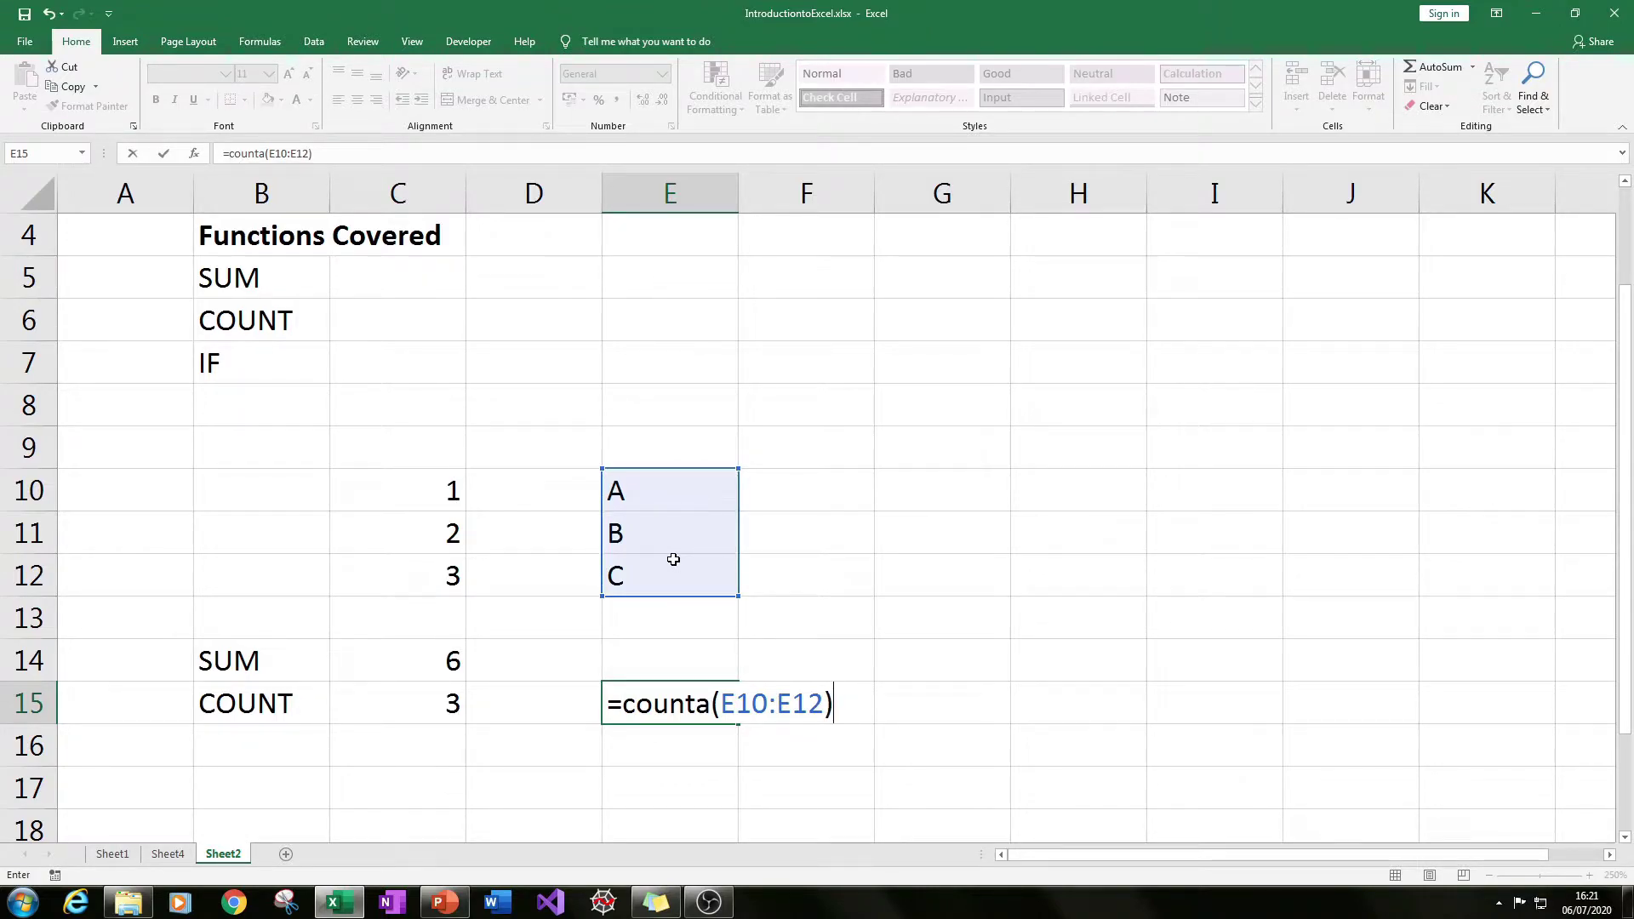
{"action": "key", "text": "Return"}
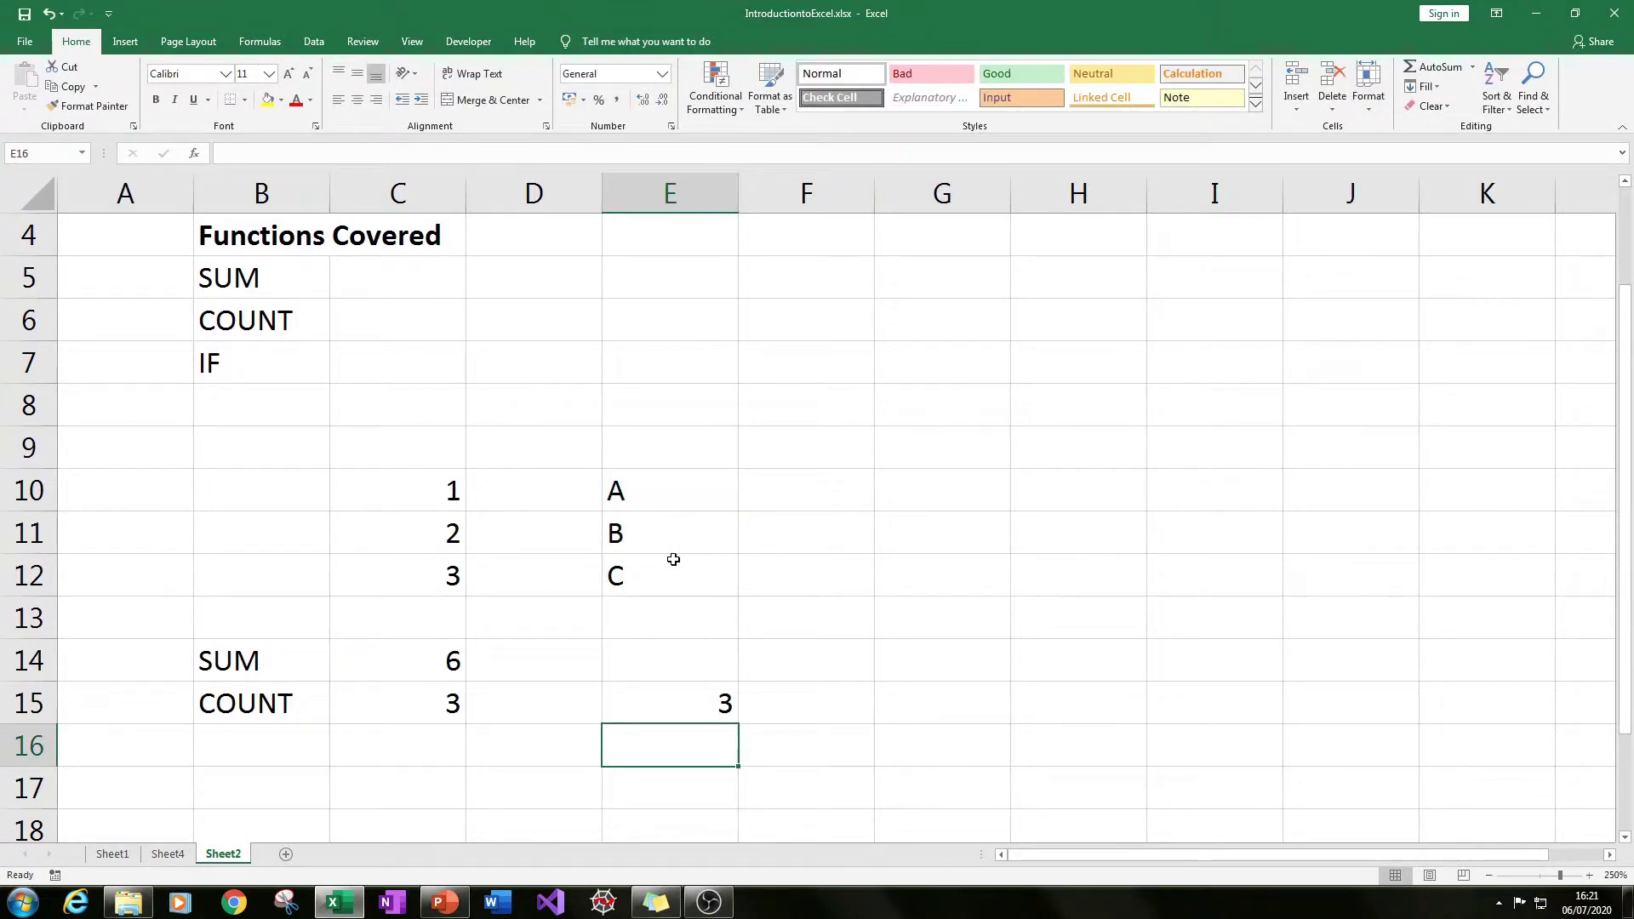
{"action": "key", "text": "Up"}
{"action": "key", "text": "Right"}
{"action": "key", "text": "Left"}
{"action": "key", "text": "Up"}
{"action": "key", "text": "Down"}
{"action": "key", "text": "Delete"}
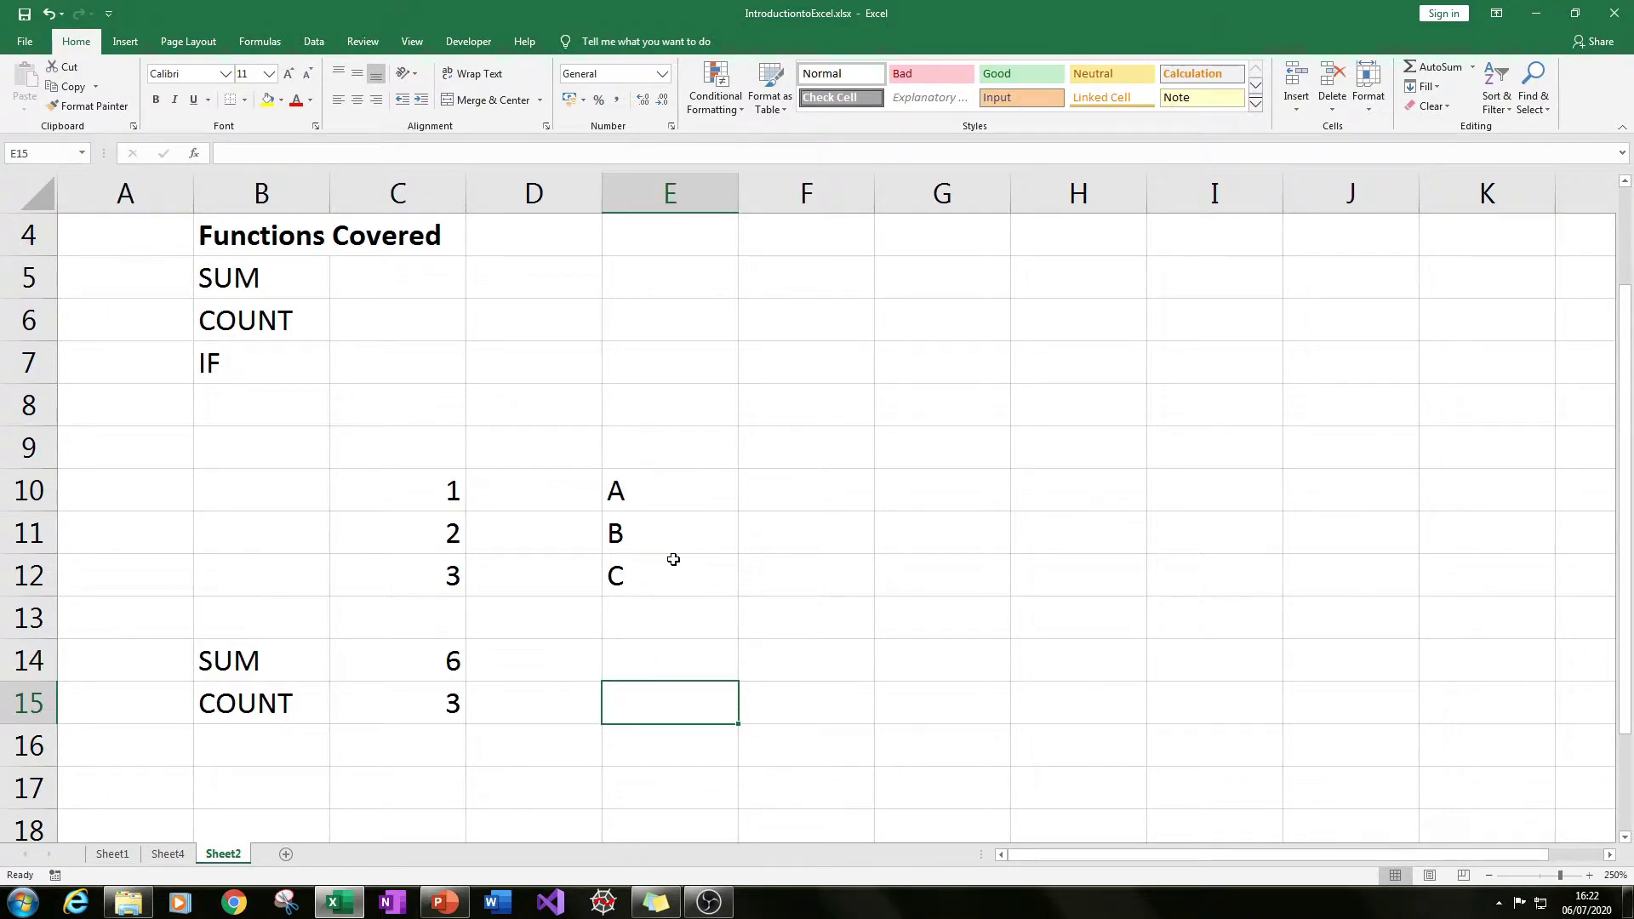
Step: Try a COUNT formula over the letters in E10:E12 in cell E15, and clear that cell again
{"action": "type", "text": "=count("}
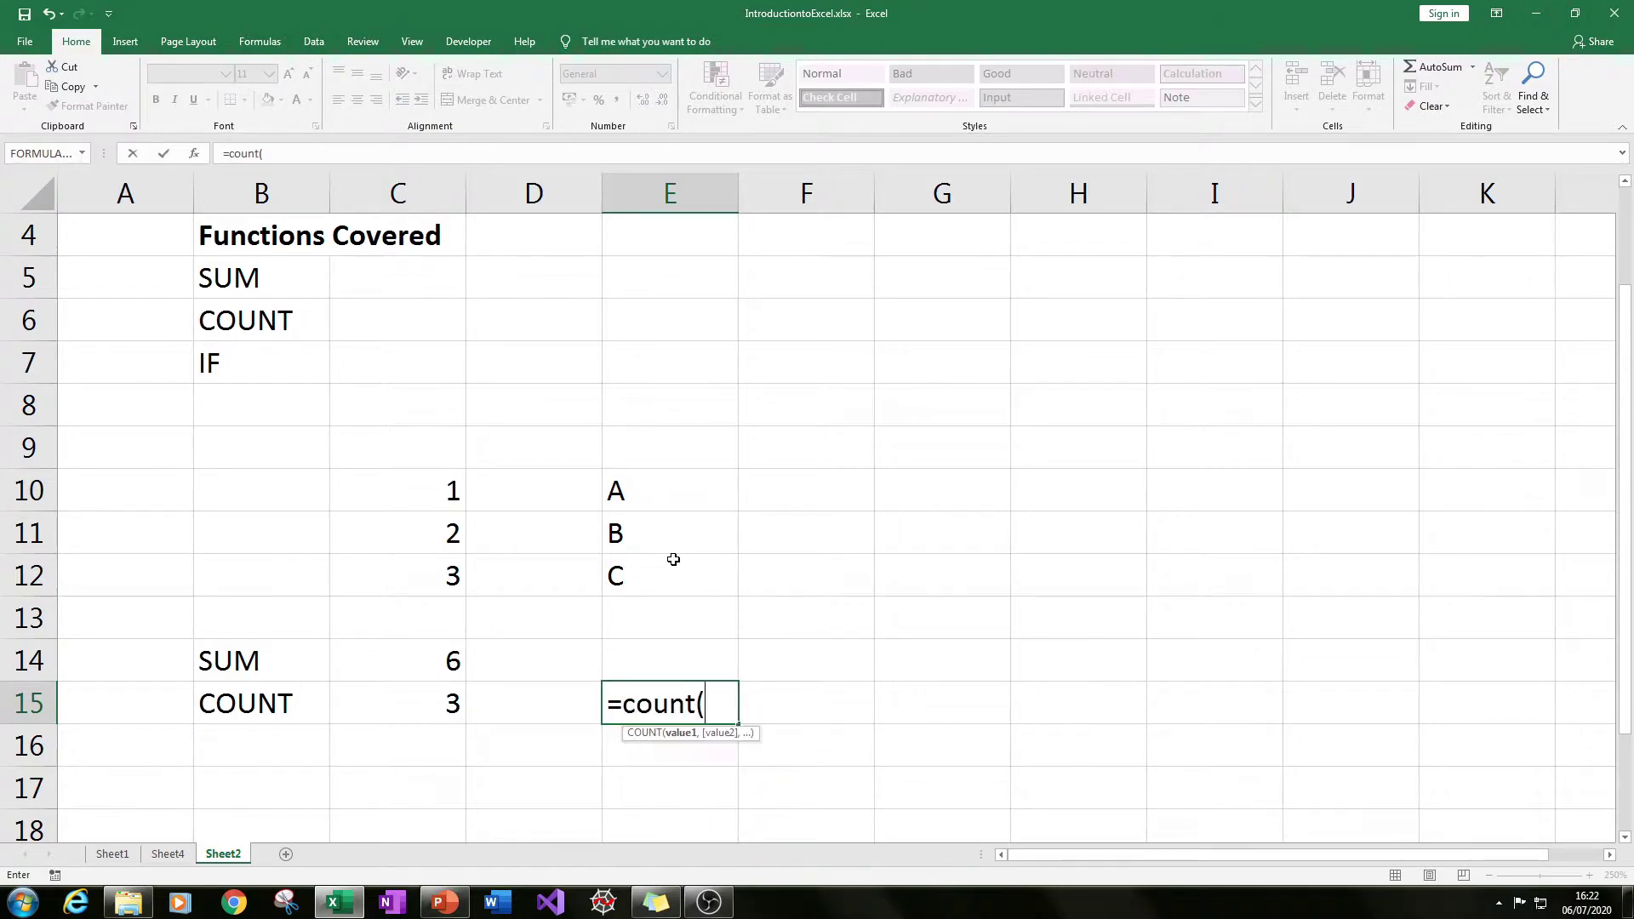
{"action": "key", "text": "Up"}
{"action": "key", "text": "Up"}
{"action": "key", "text": "Up"}
{"action": "key", "text": "shift+Up"}
{"action": "key", "text": "shift+Up"}
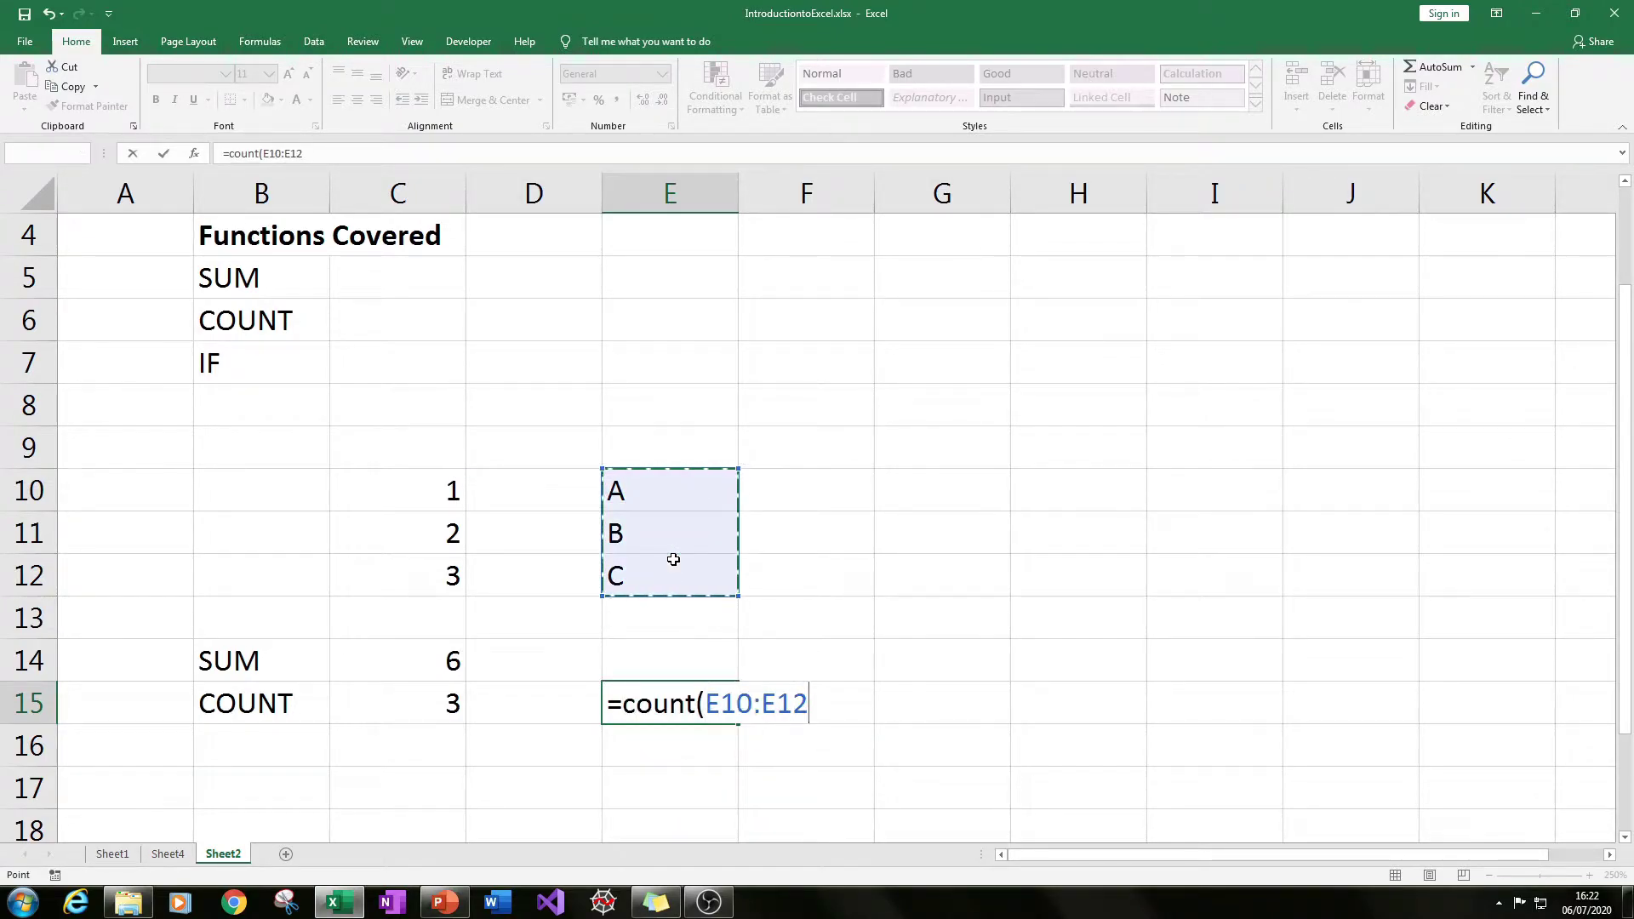
{"action": "key", "text": "Return"}
{"action": "key", "text": "Up"}
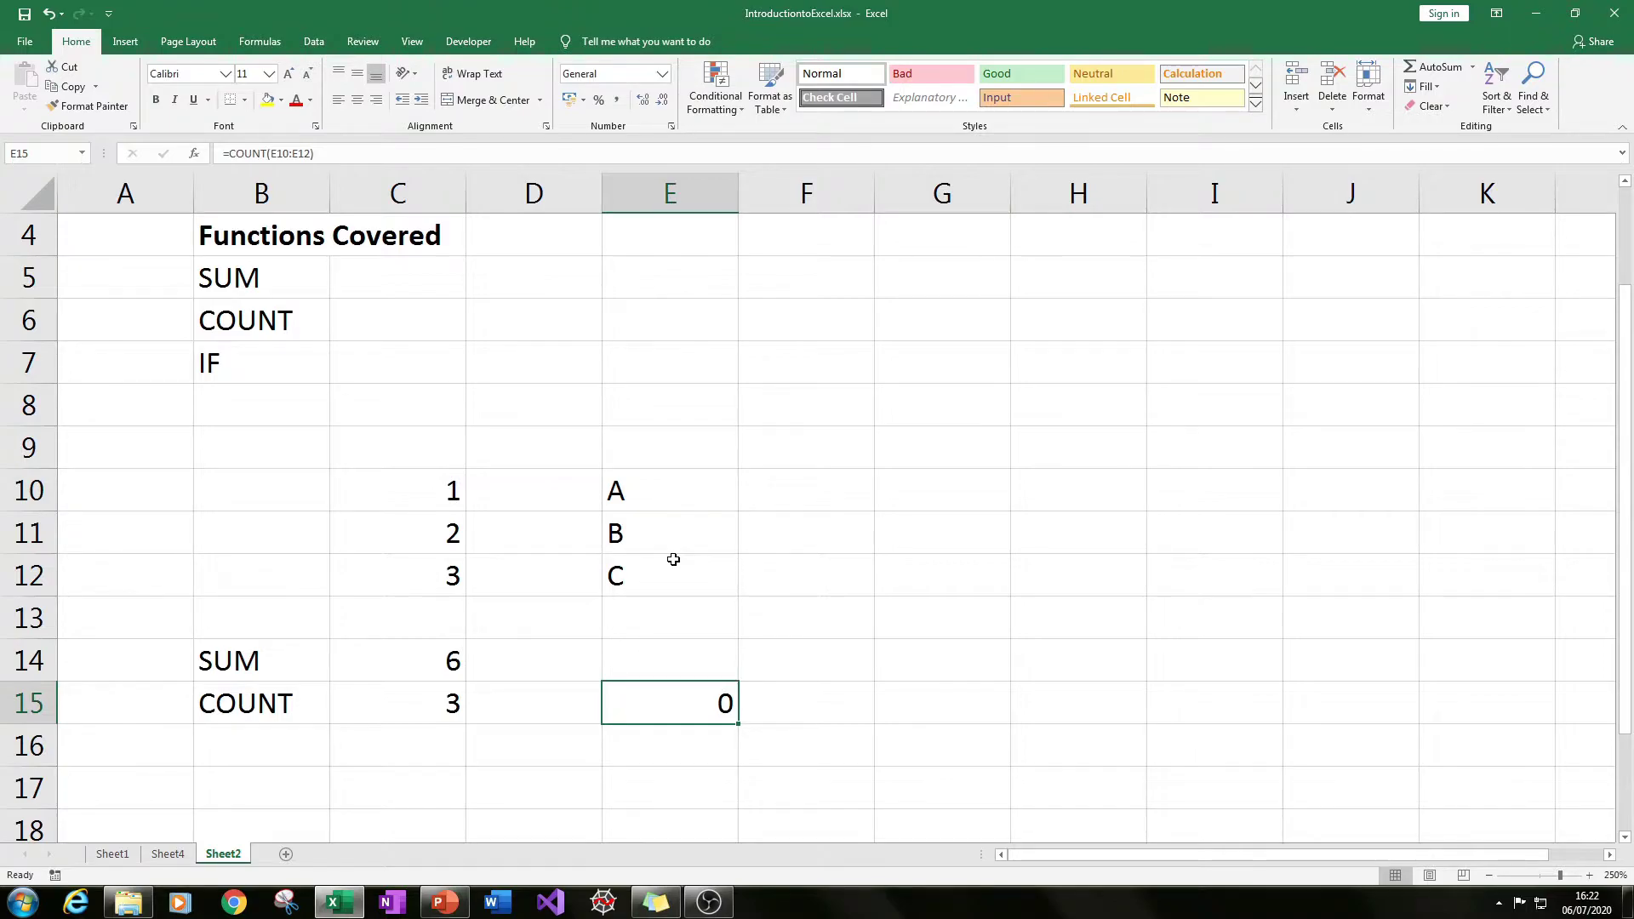
{"action": "key", "text": "Delete"}
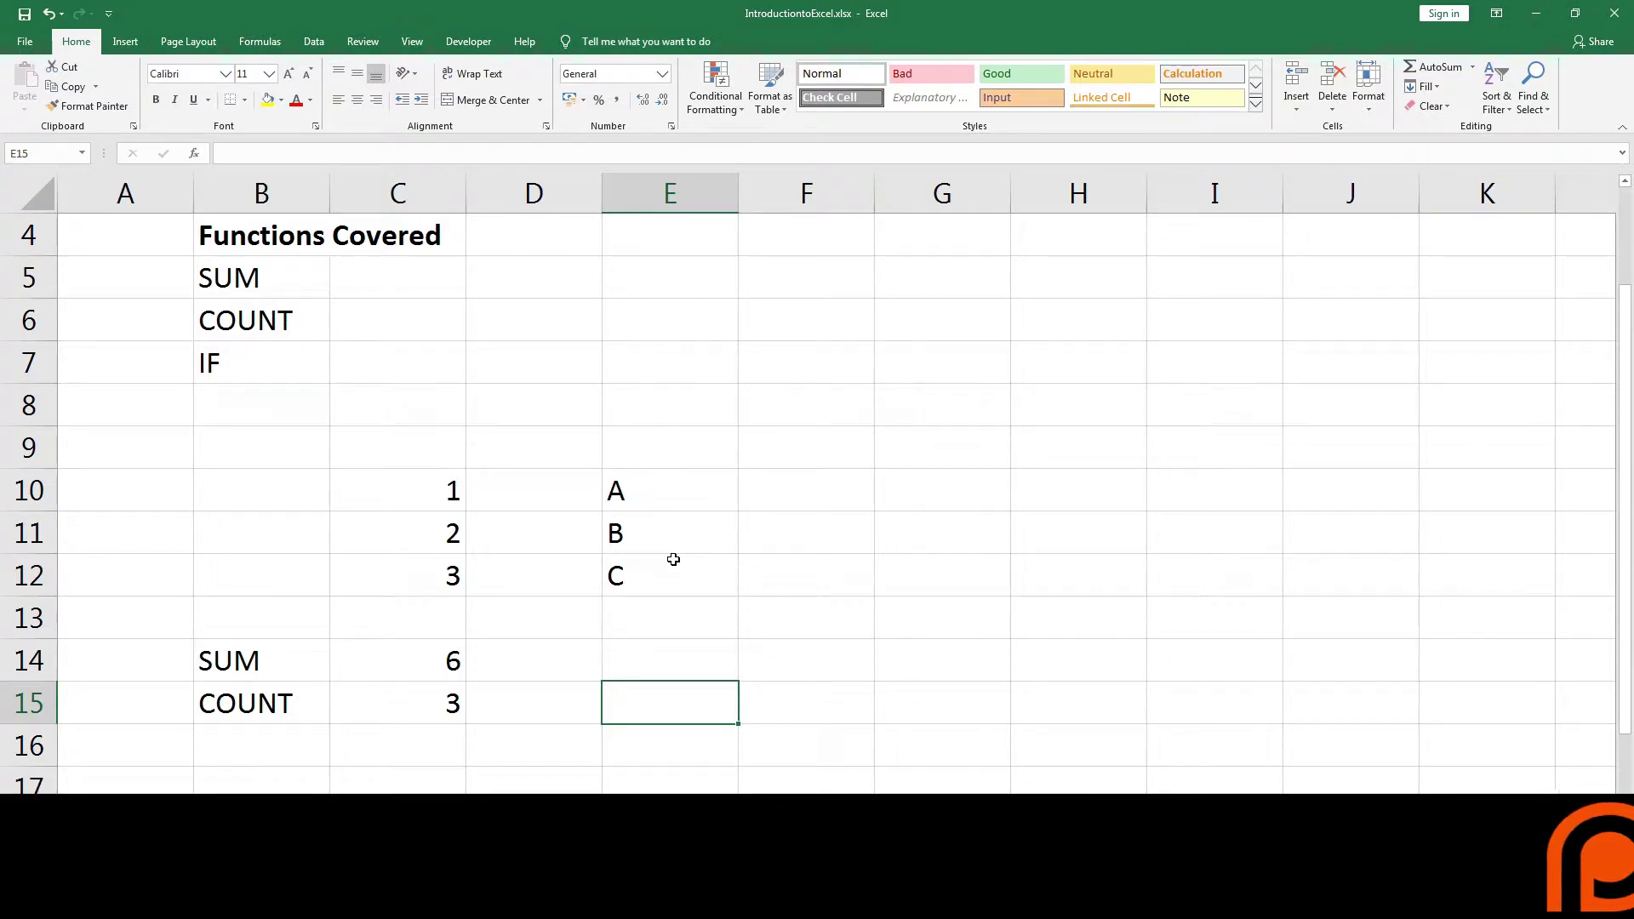
Step: Enter a COUNTA formula in E15 that counts the non-empty cells in E10:E12
{"action": "type", "text": "=counta("}
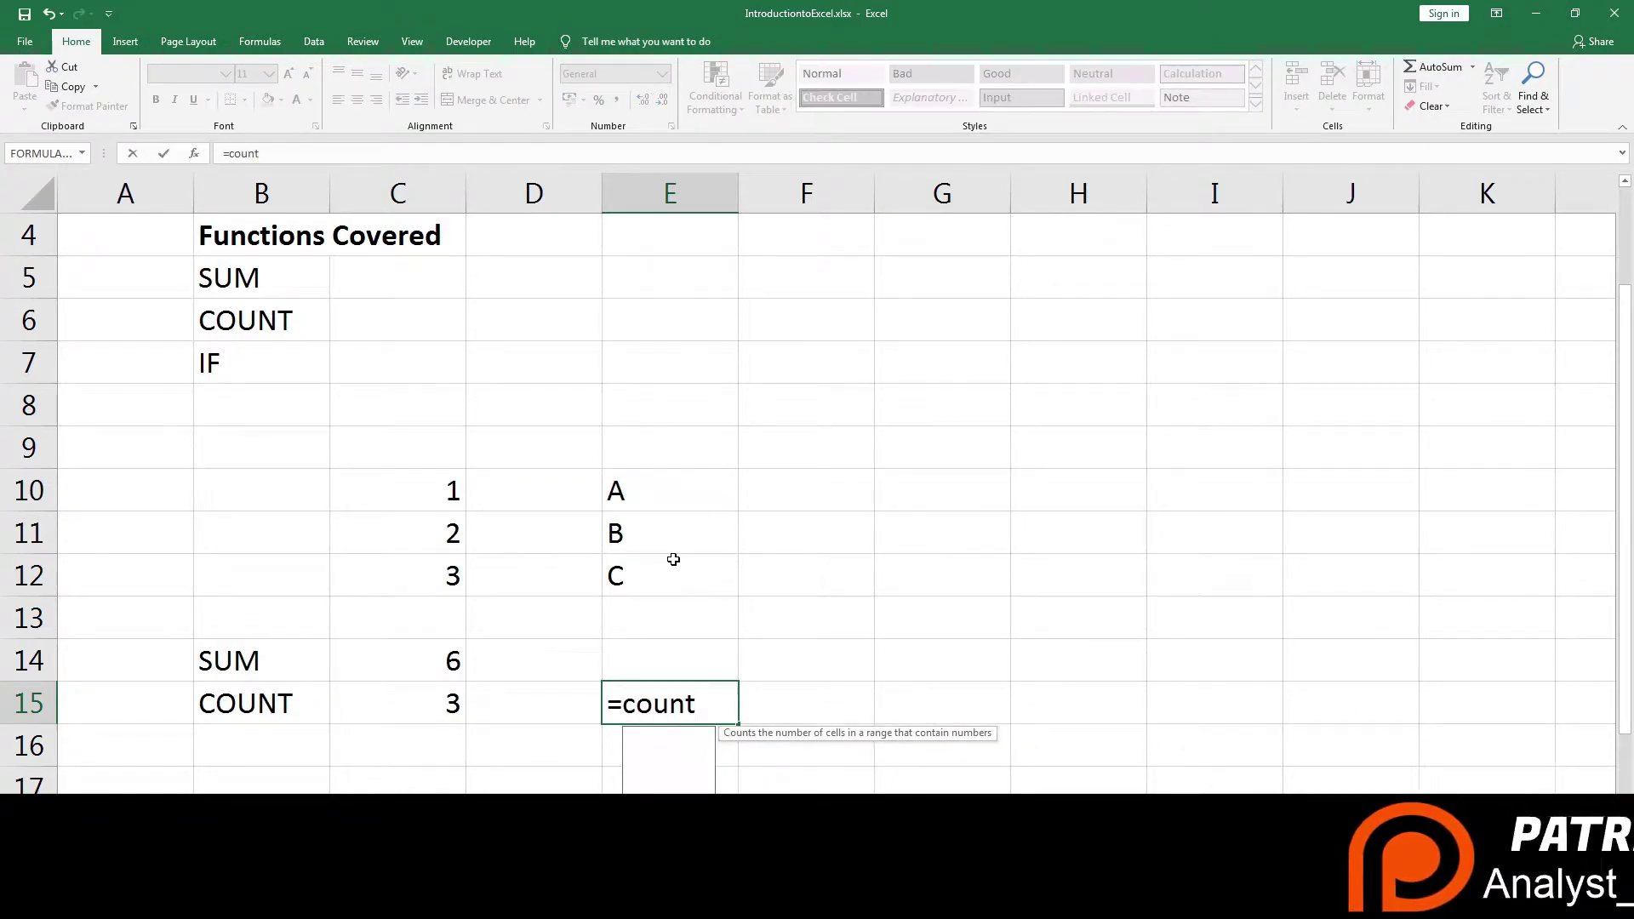
{"action": "left_click_drag", "start_coordinate": [639, 486], "coordinate": [654, 585]}
{"action": "type", "text": ")"}
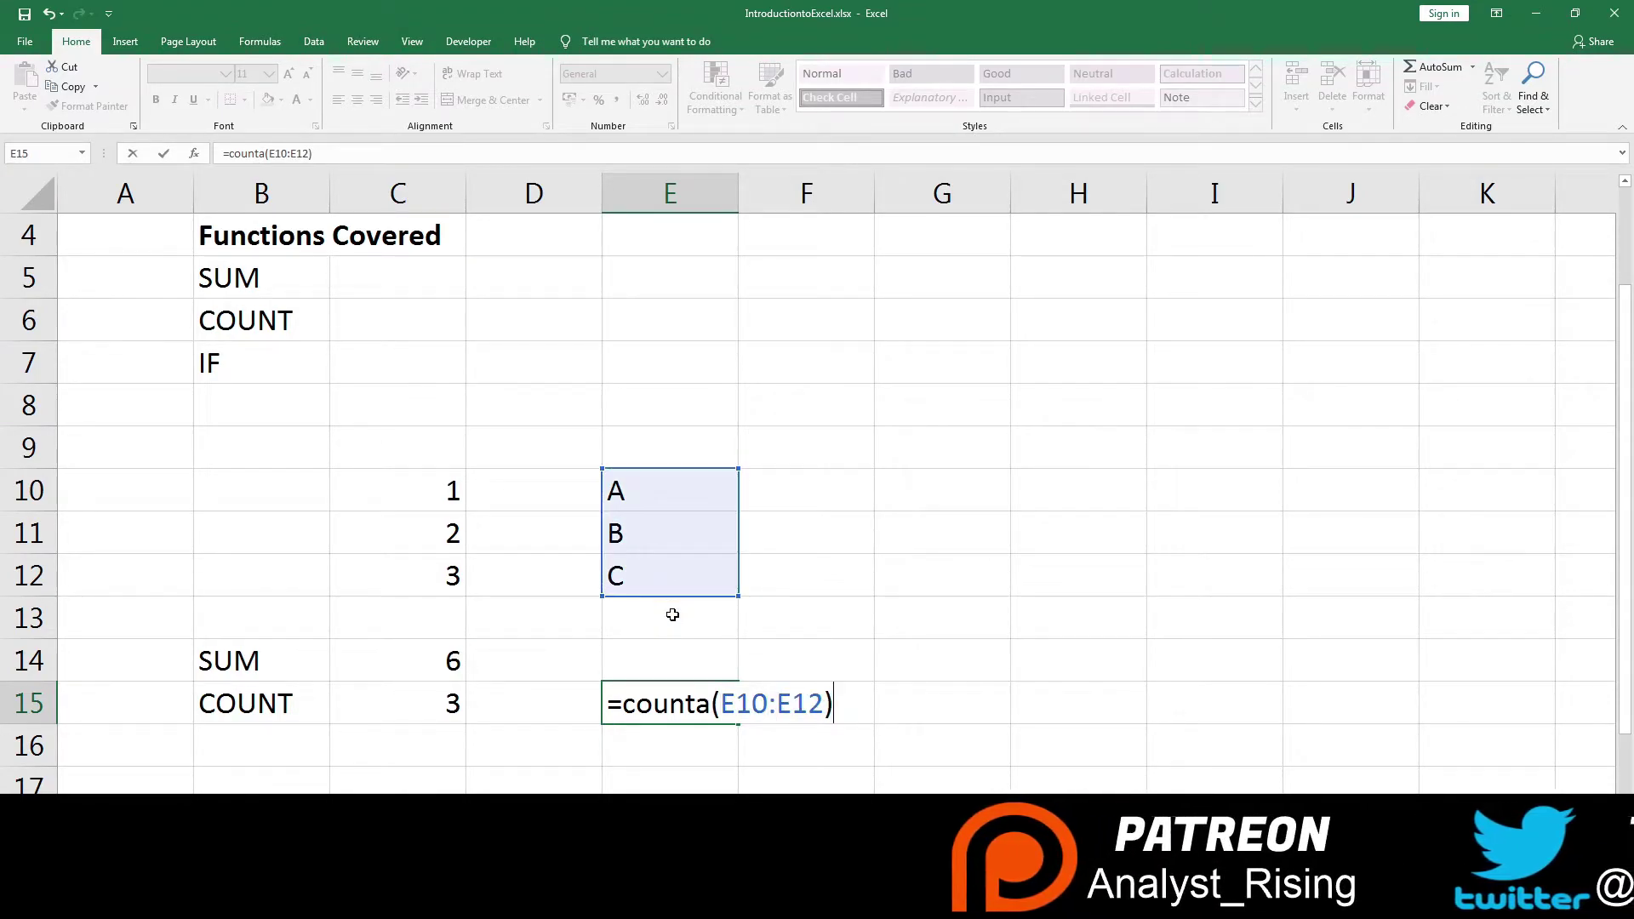
{"action": "key", "text": "Return"}
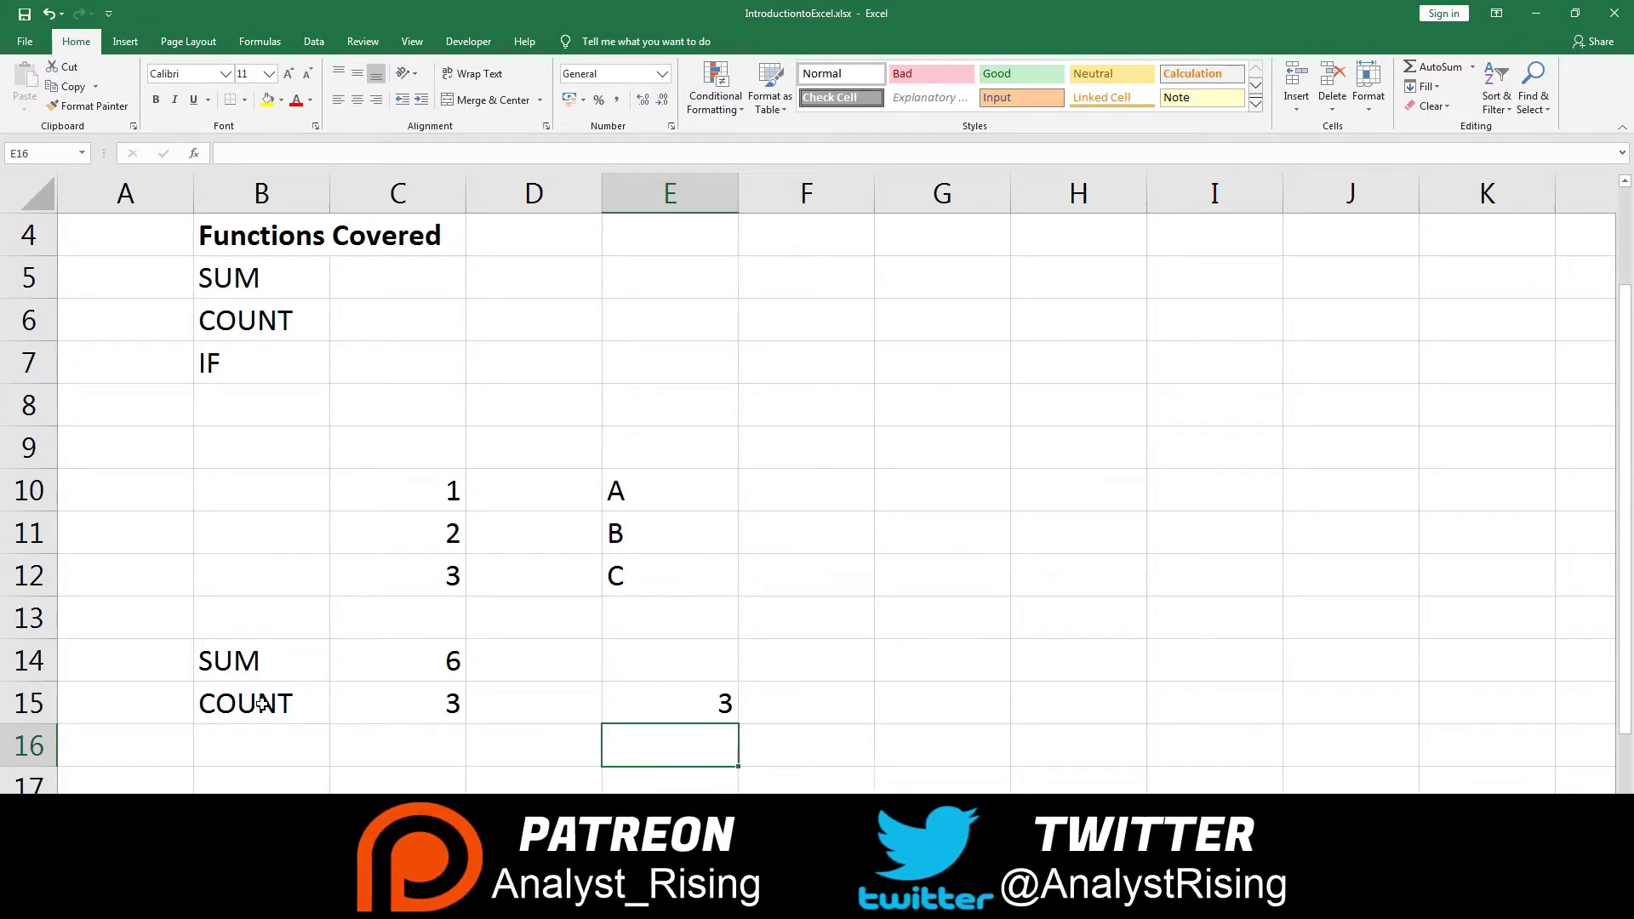
Step: Label cell B16, directly below the COUNT label, with IF
{"action": "left_click", "coordinate": [252, 745]}
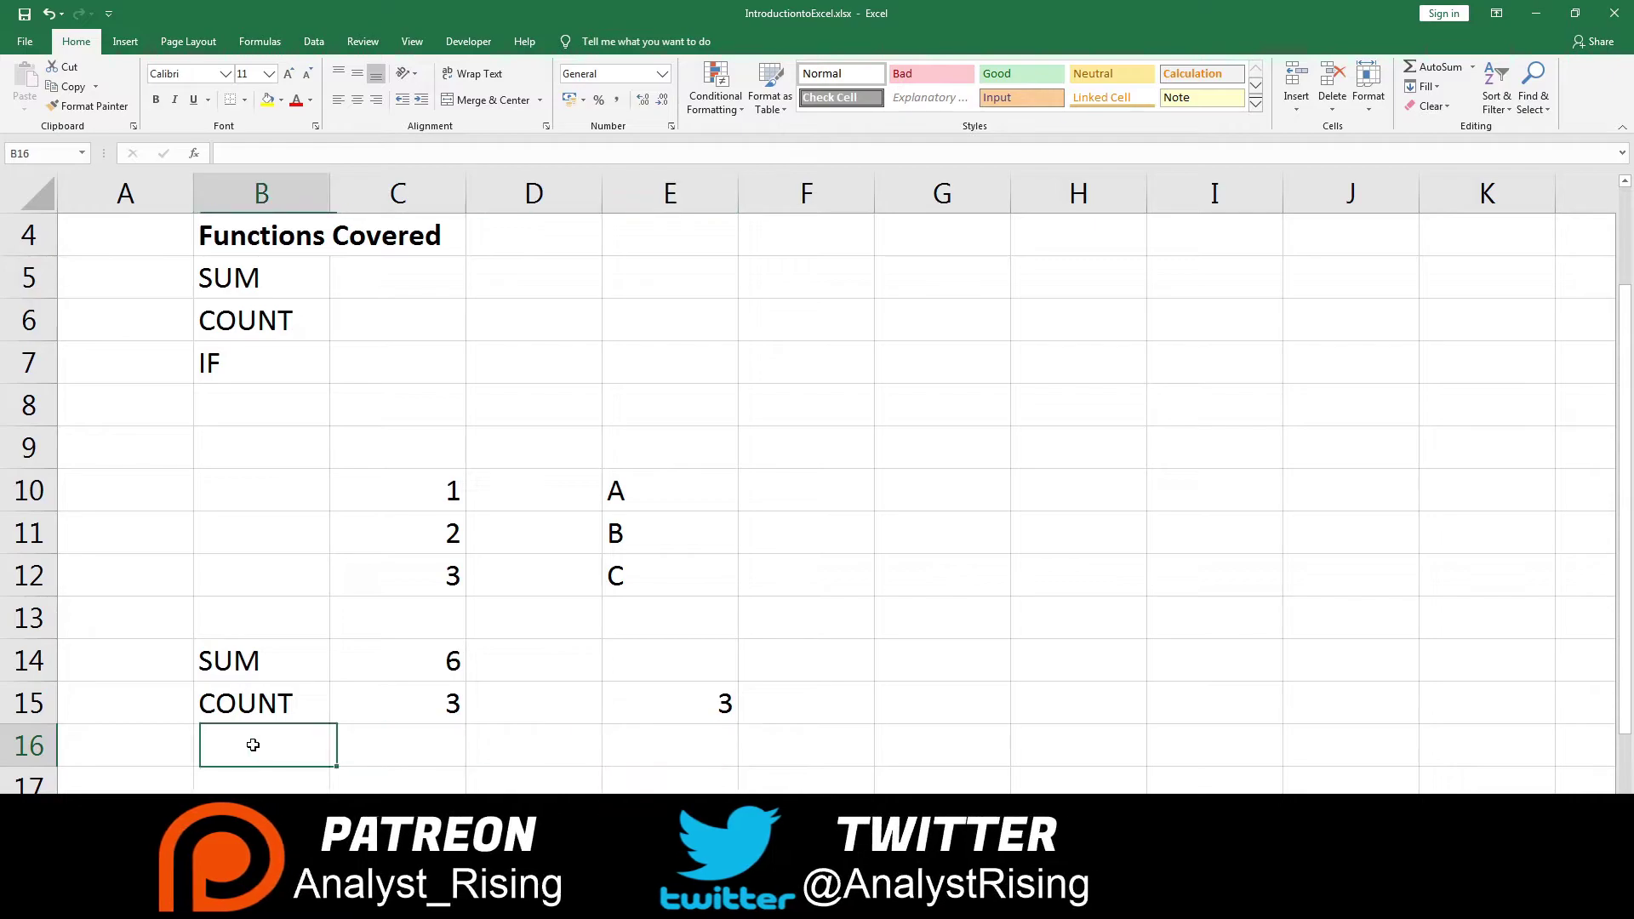
{"action": "type", "text": "IF"}
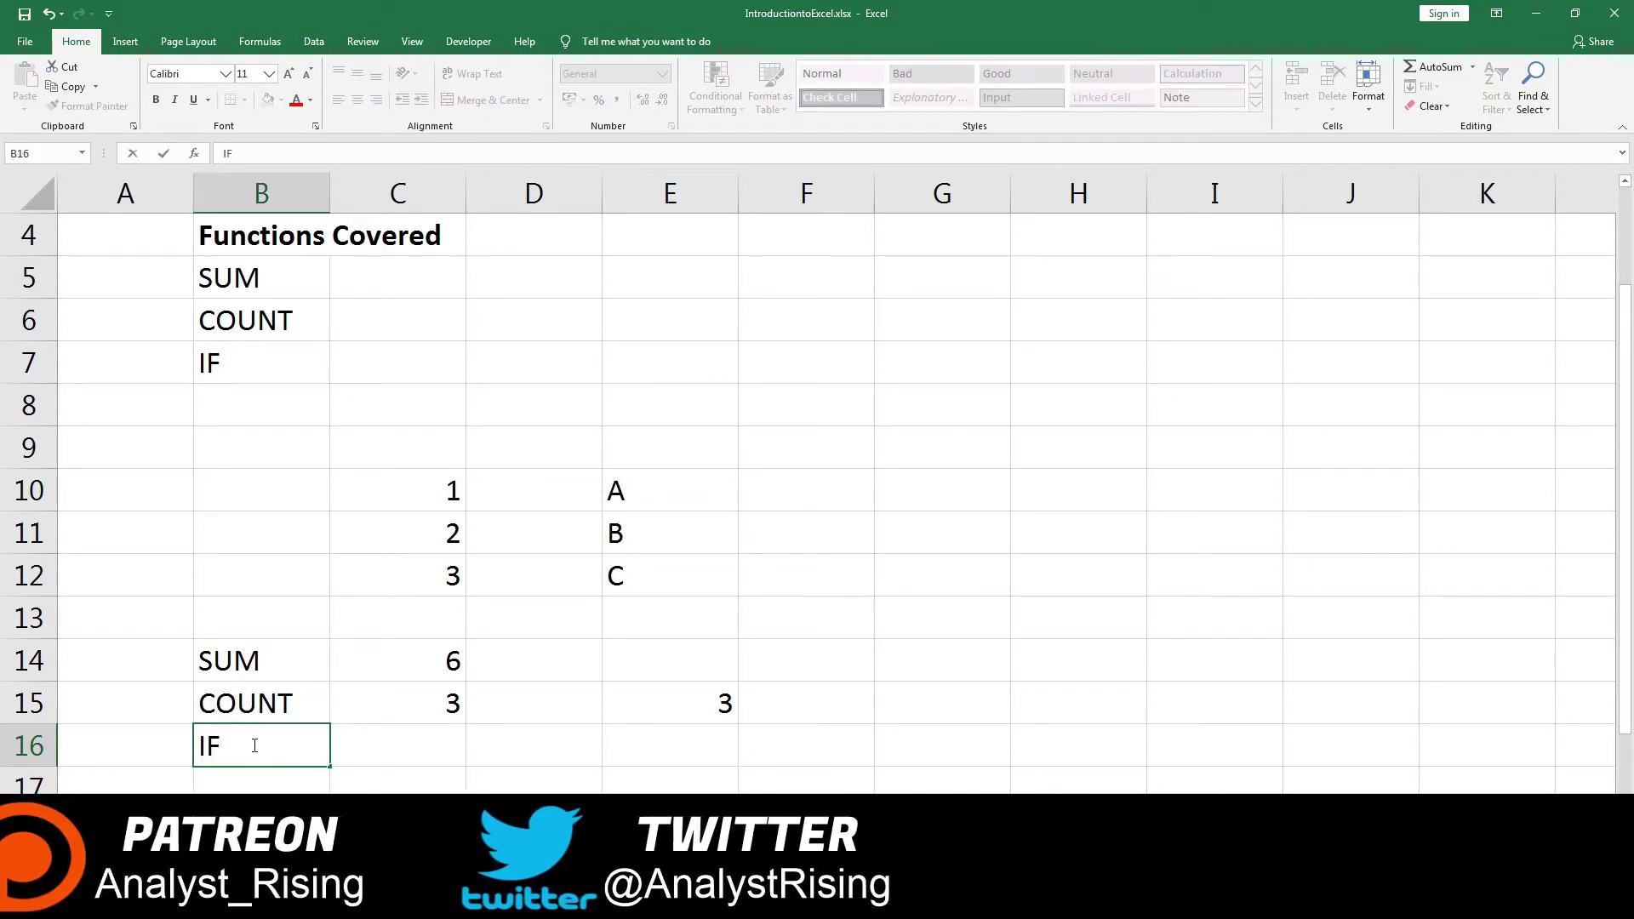
{"action": "key", "text": "Tab"}
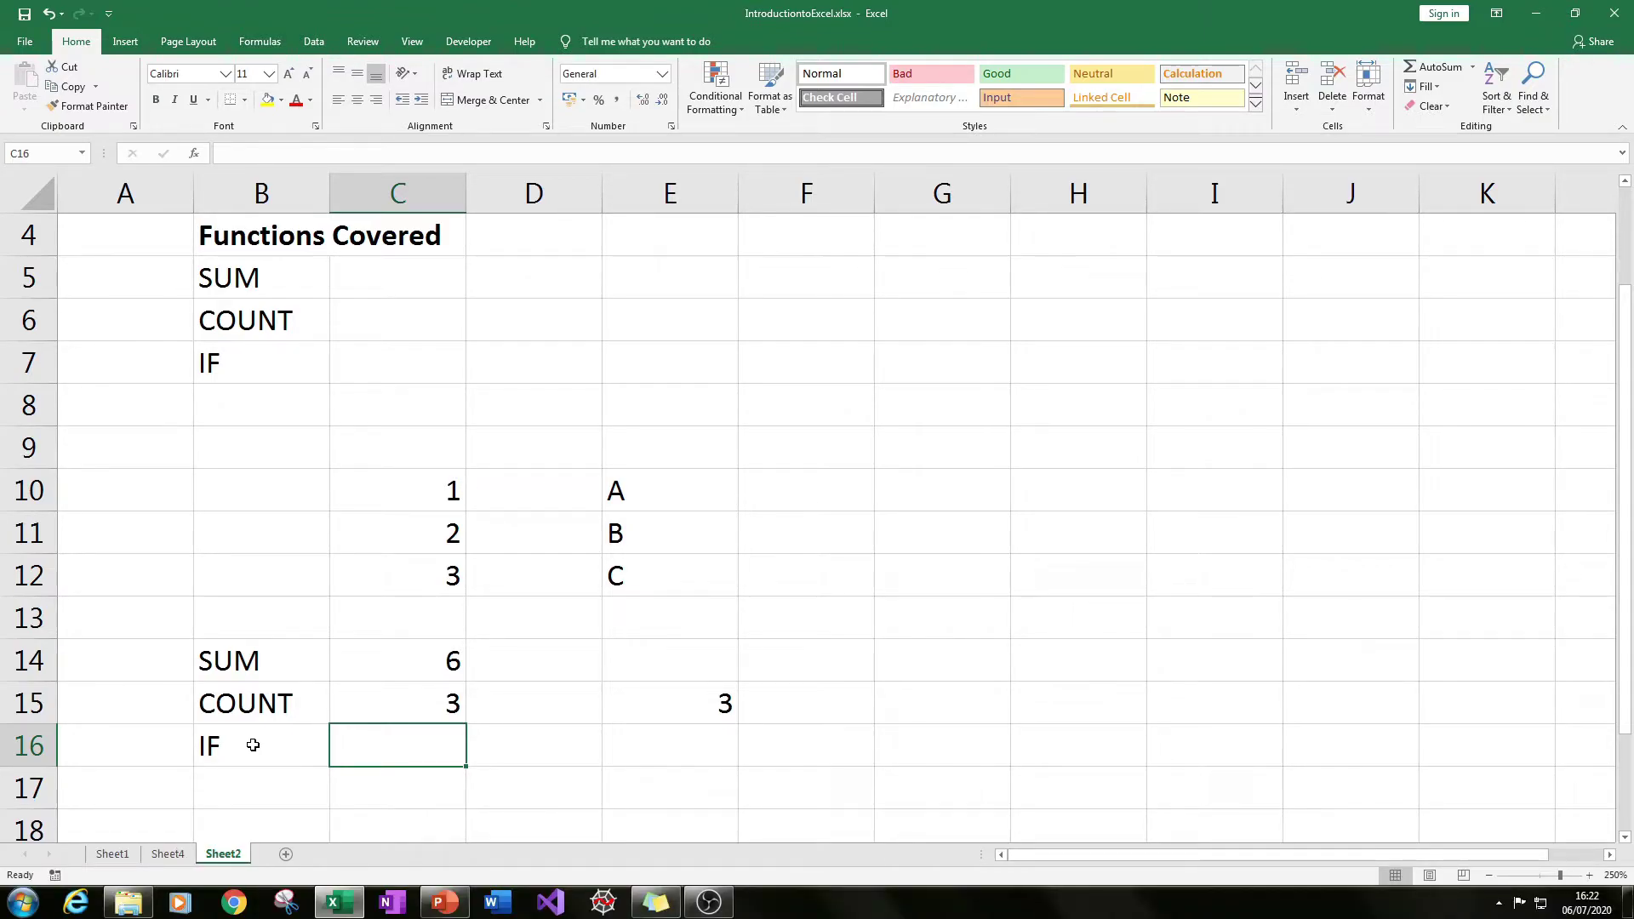
Step: Enter an IF formula in C16 that returns 1 if C10 equals 1 and 0 otherwise
{"action": "type", "text": "="}
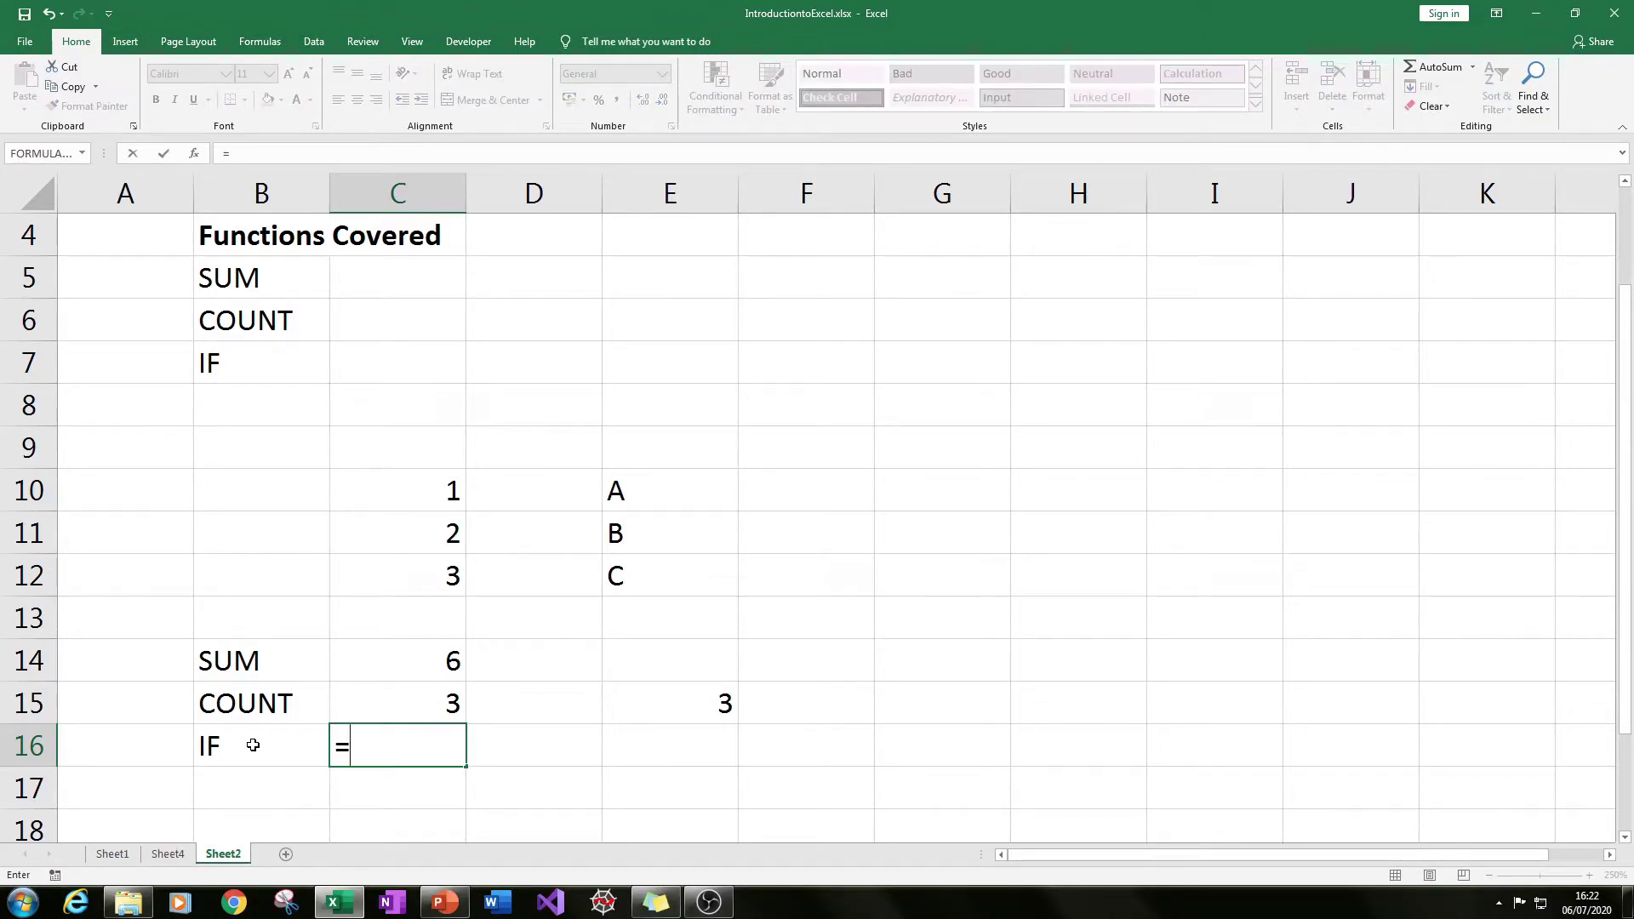
{"action": "type", "text": "if"}
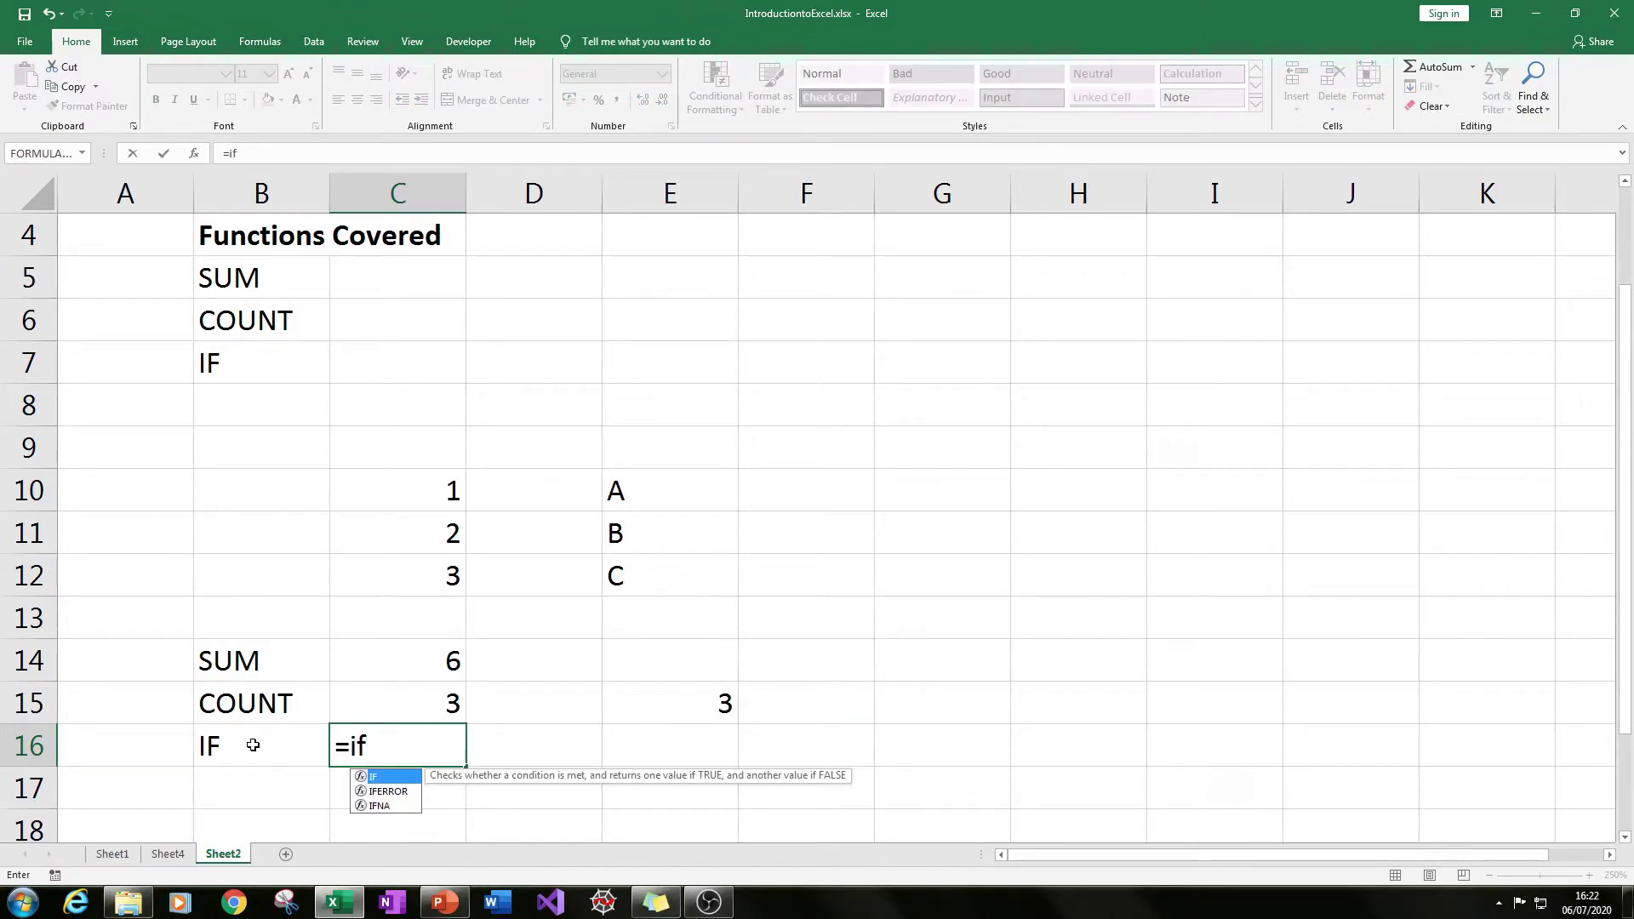
{"action": "type", "text": "("}
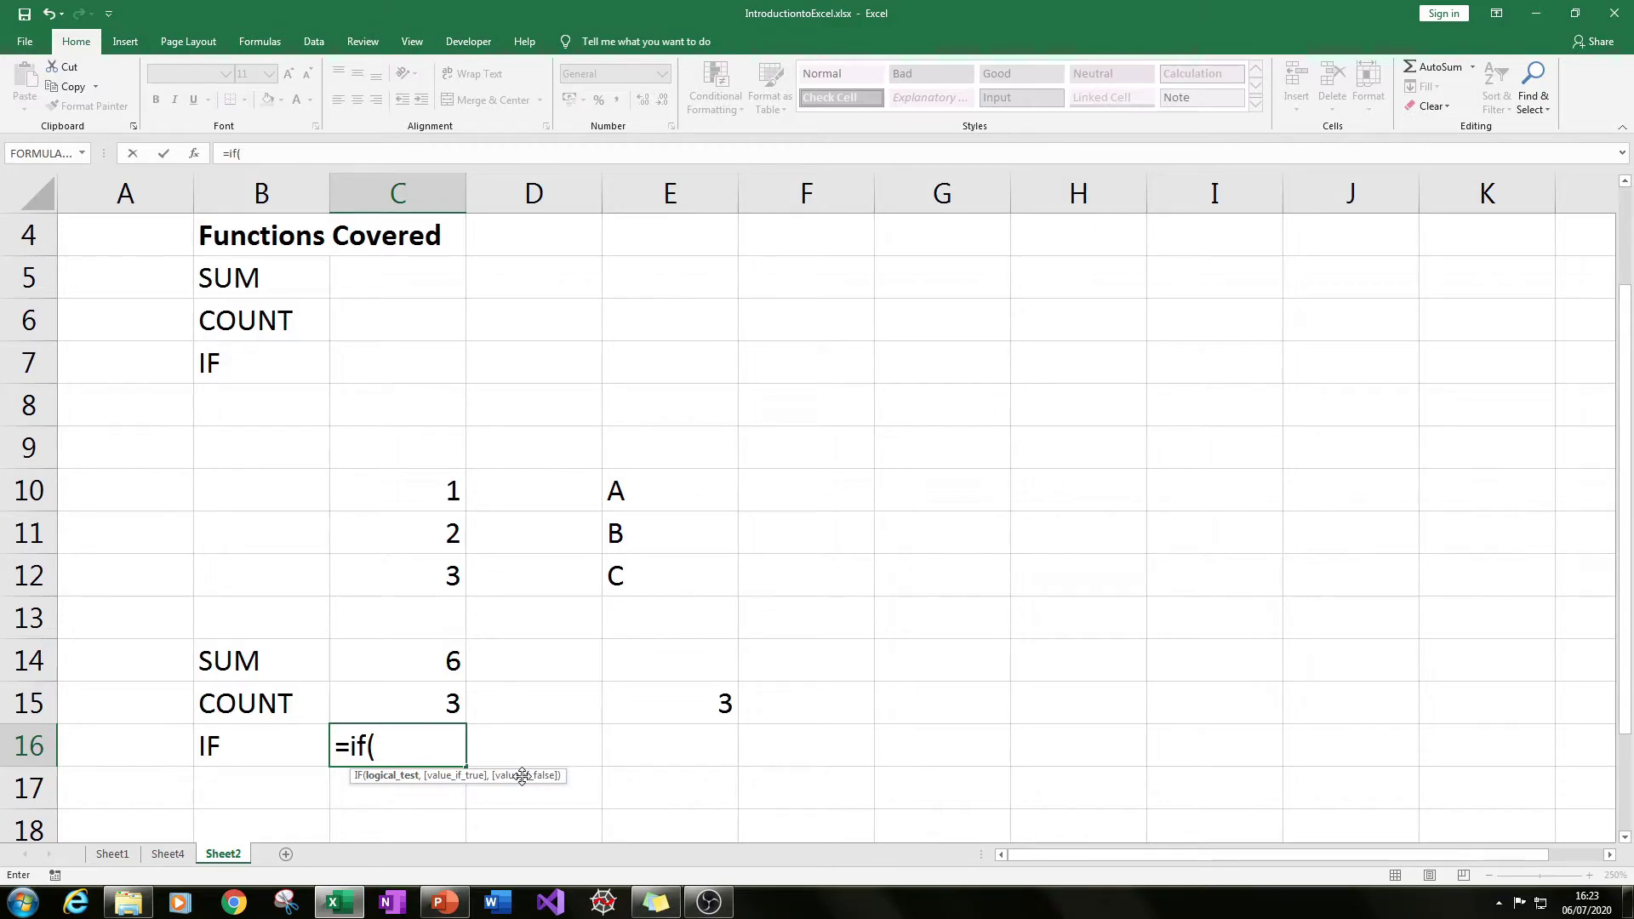
{"action": "left_click", "coordinate": [404, 491]}
{"action": "type", "text": "=1"}
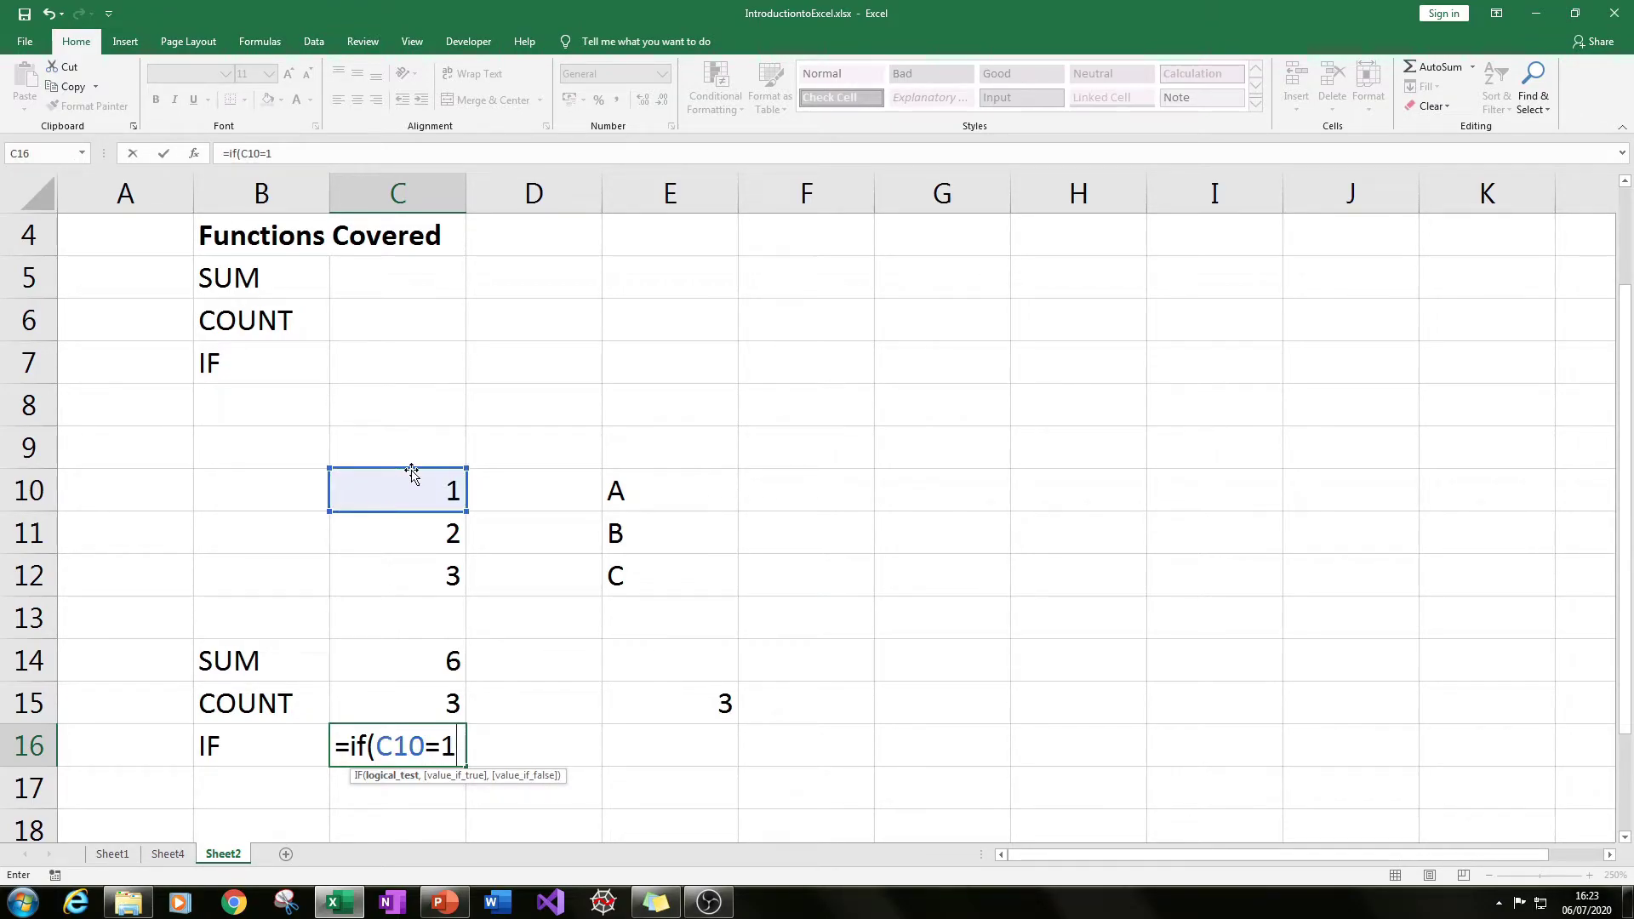
{"action": "type", "text": ","}
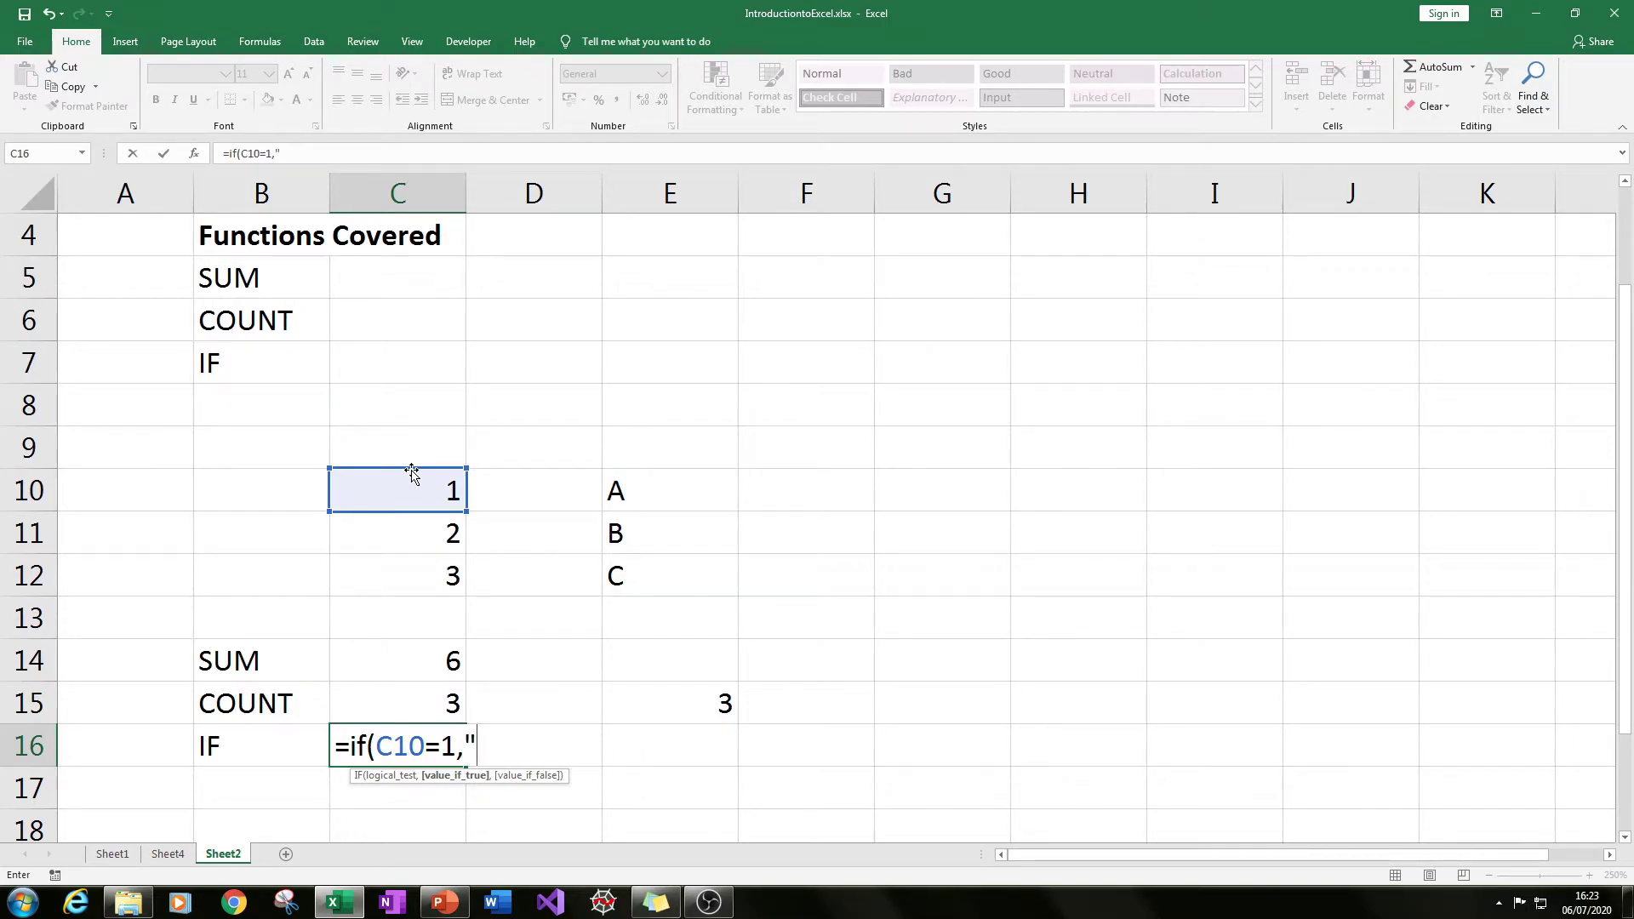
{"action": "type", "text": "1,0)"}
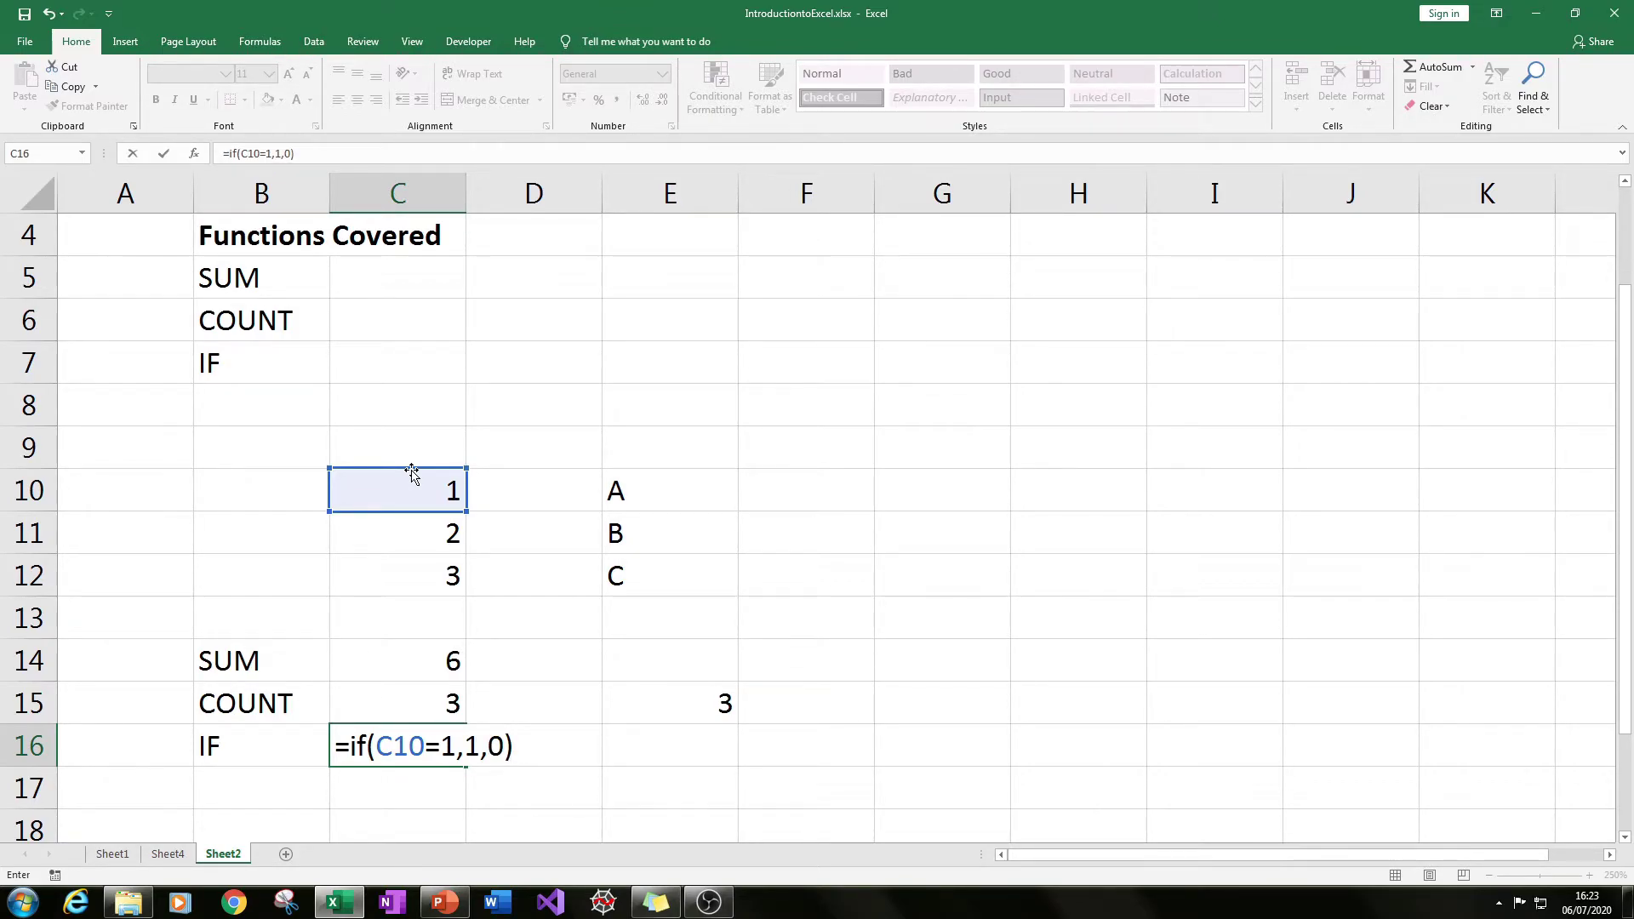
{"action": "key", "text": "Return"}
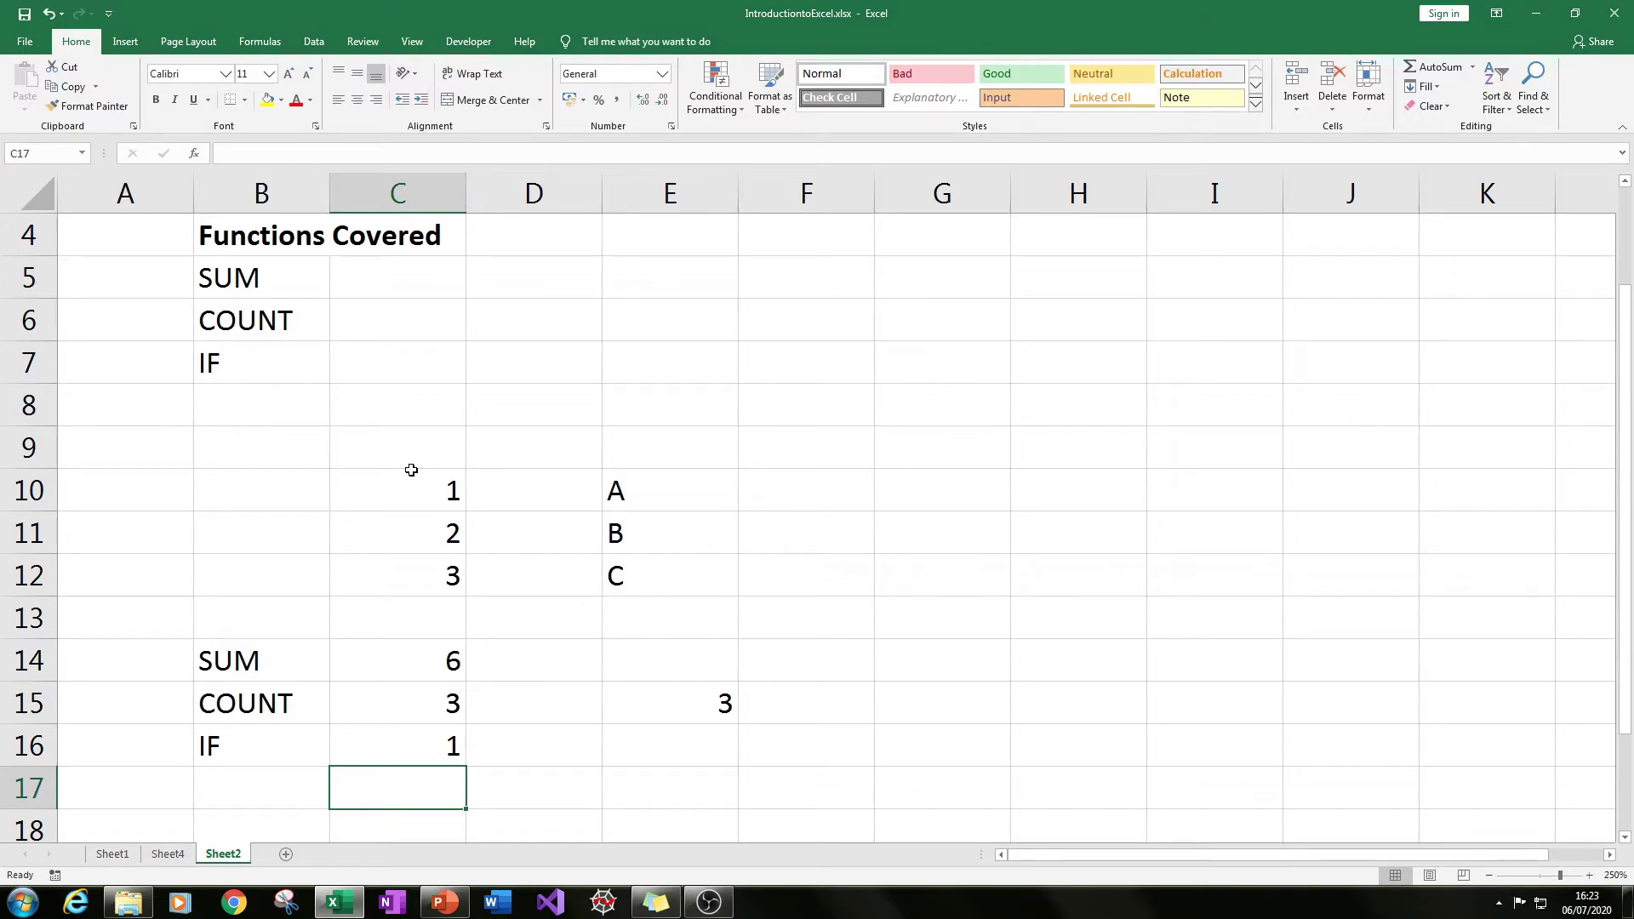
Step: Review the test and the return values of the IF formula in C16
{"action": "key", "text": "Up"}
{"action": "key", "text": "F2"}
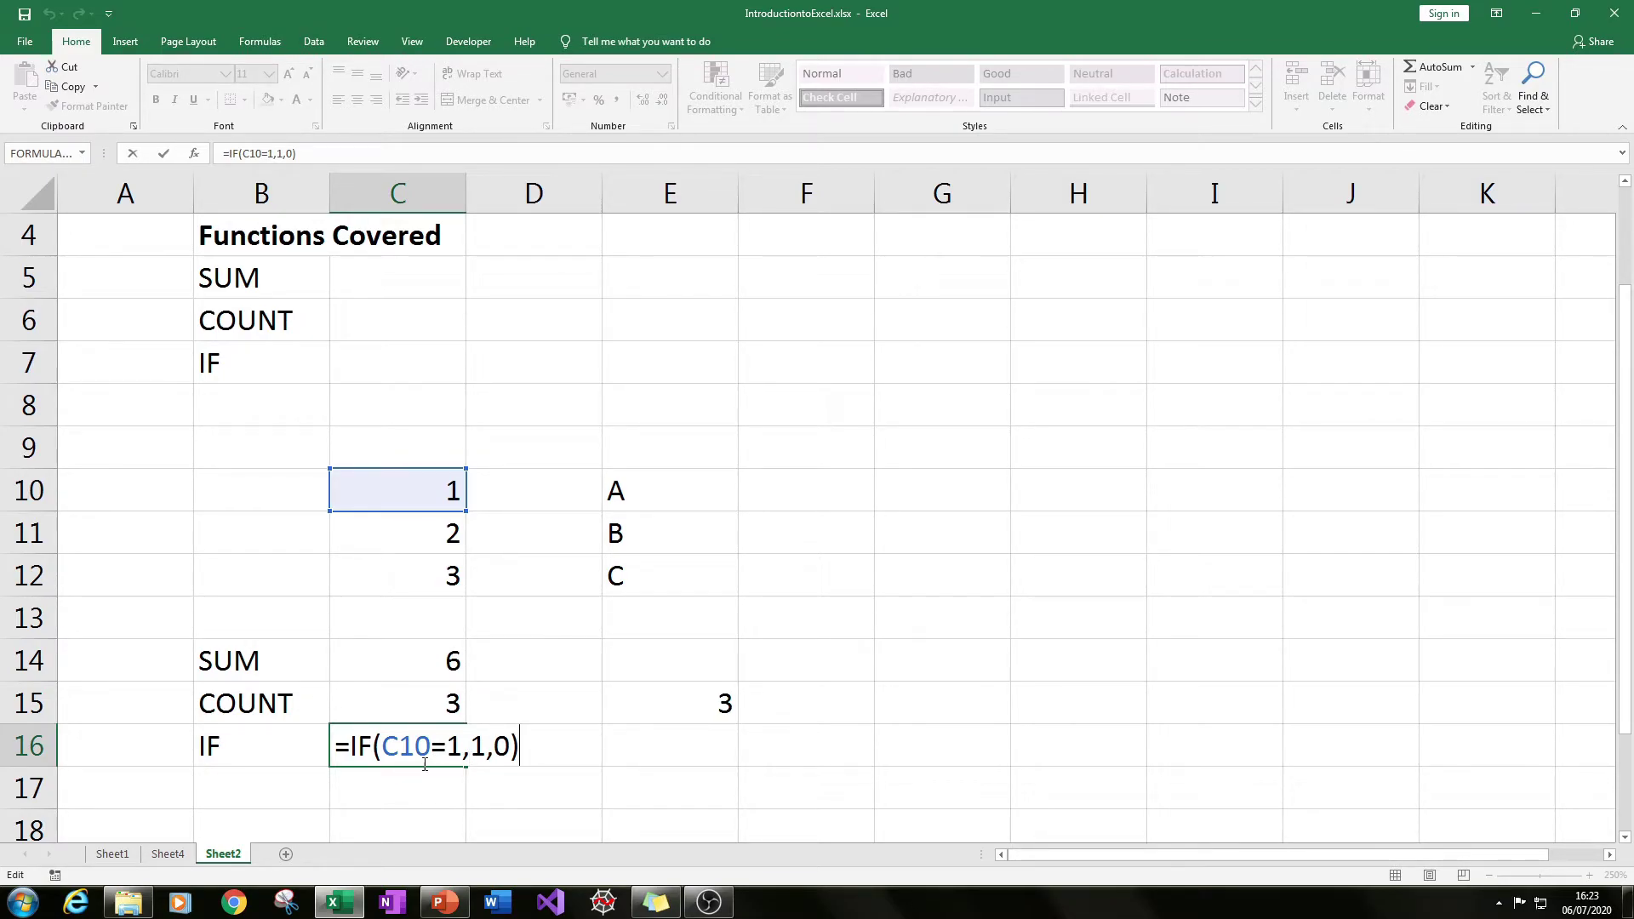
{"action": "key", "text": "Return"}
Step: Bring up the argument hints of SUM, COUNT and IF in turn in cell C17, and discard the entry
{"action": "type", "text": "="}
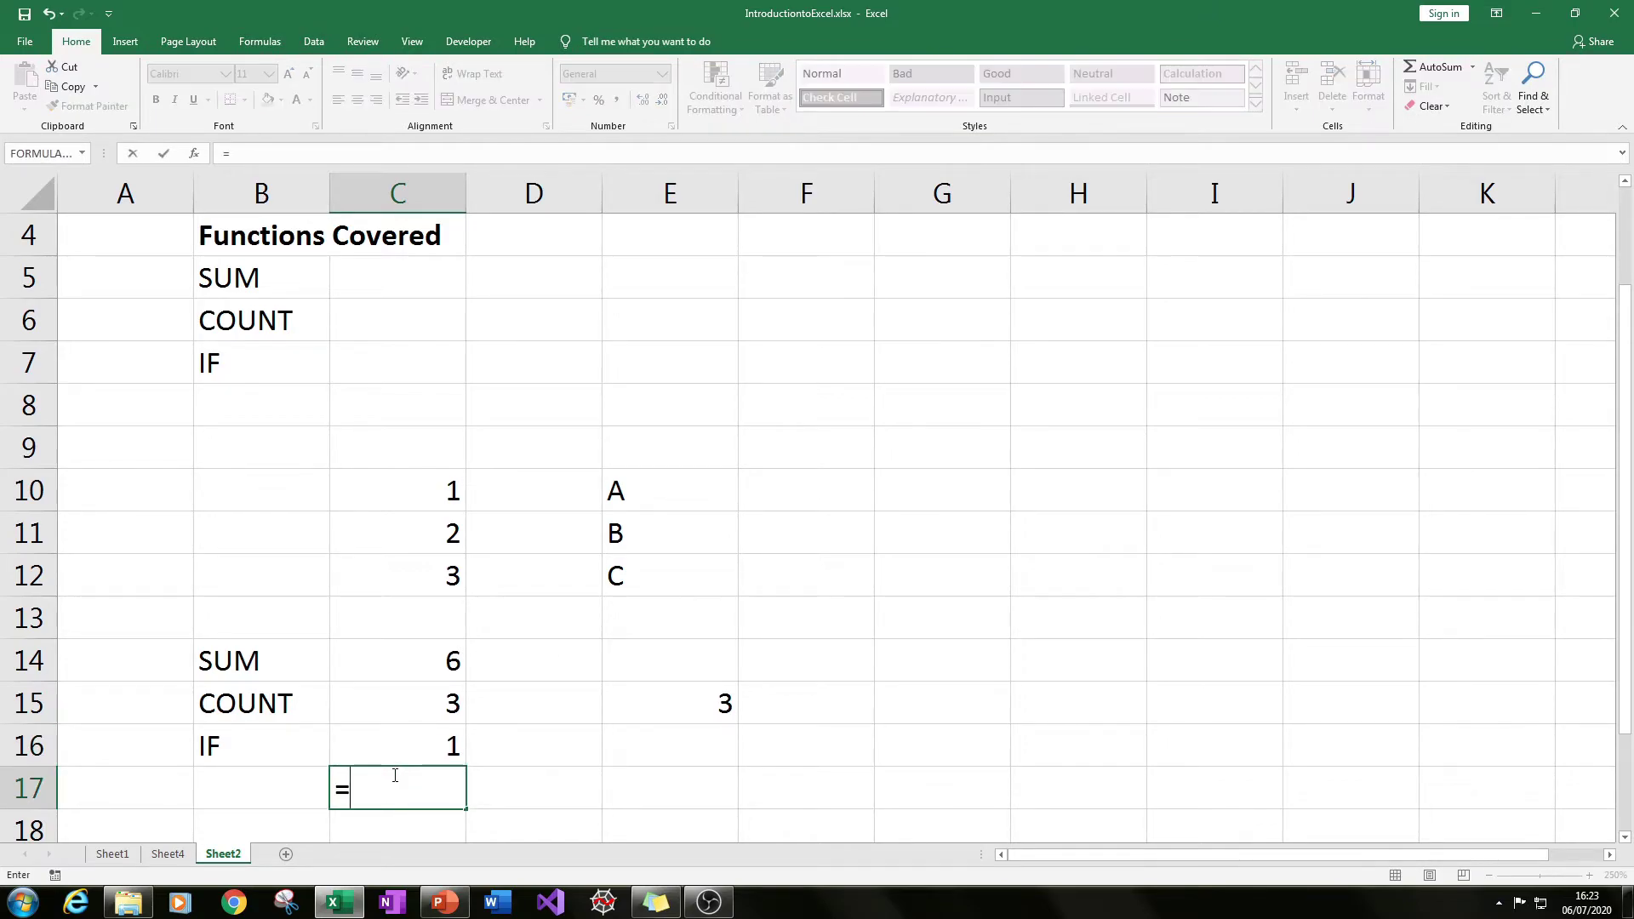
{"action": "left_click", "coordinate": [1625, 838]}
{"action": "left_click", "coordinate": [1625, 838]}
{"action": "left_click", "coordinate": [1625, 838]}
{"action": "left_click", "coordinate": [1624, 838]}
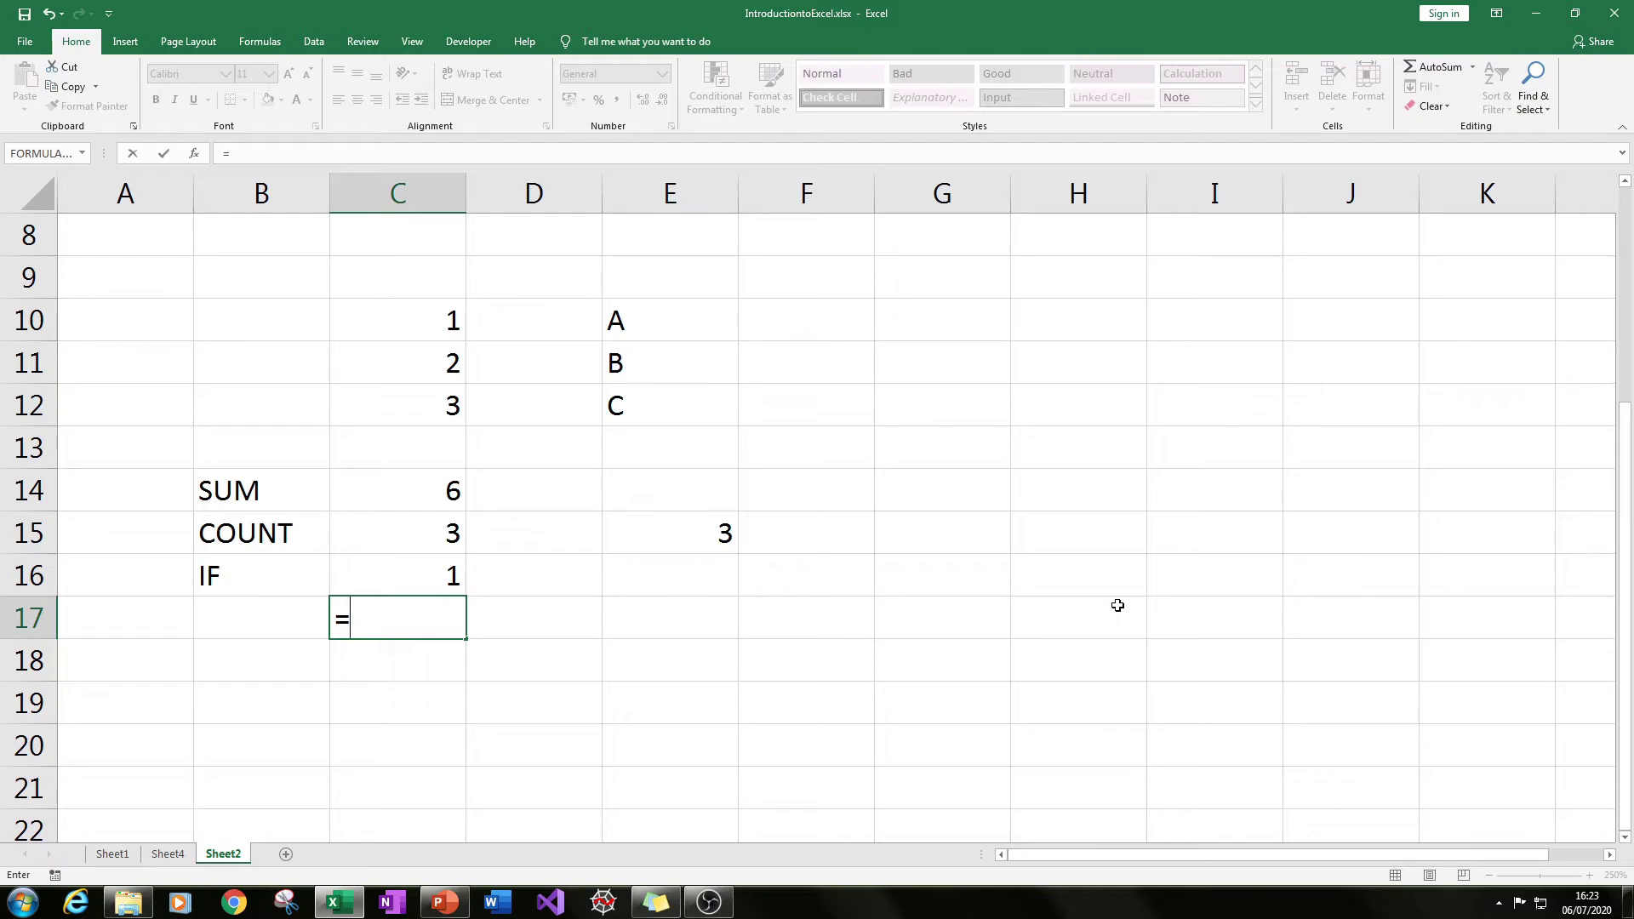
{"action": "type", "text": "sum"}
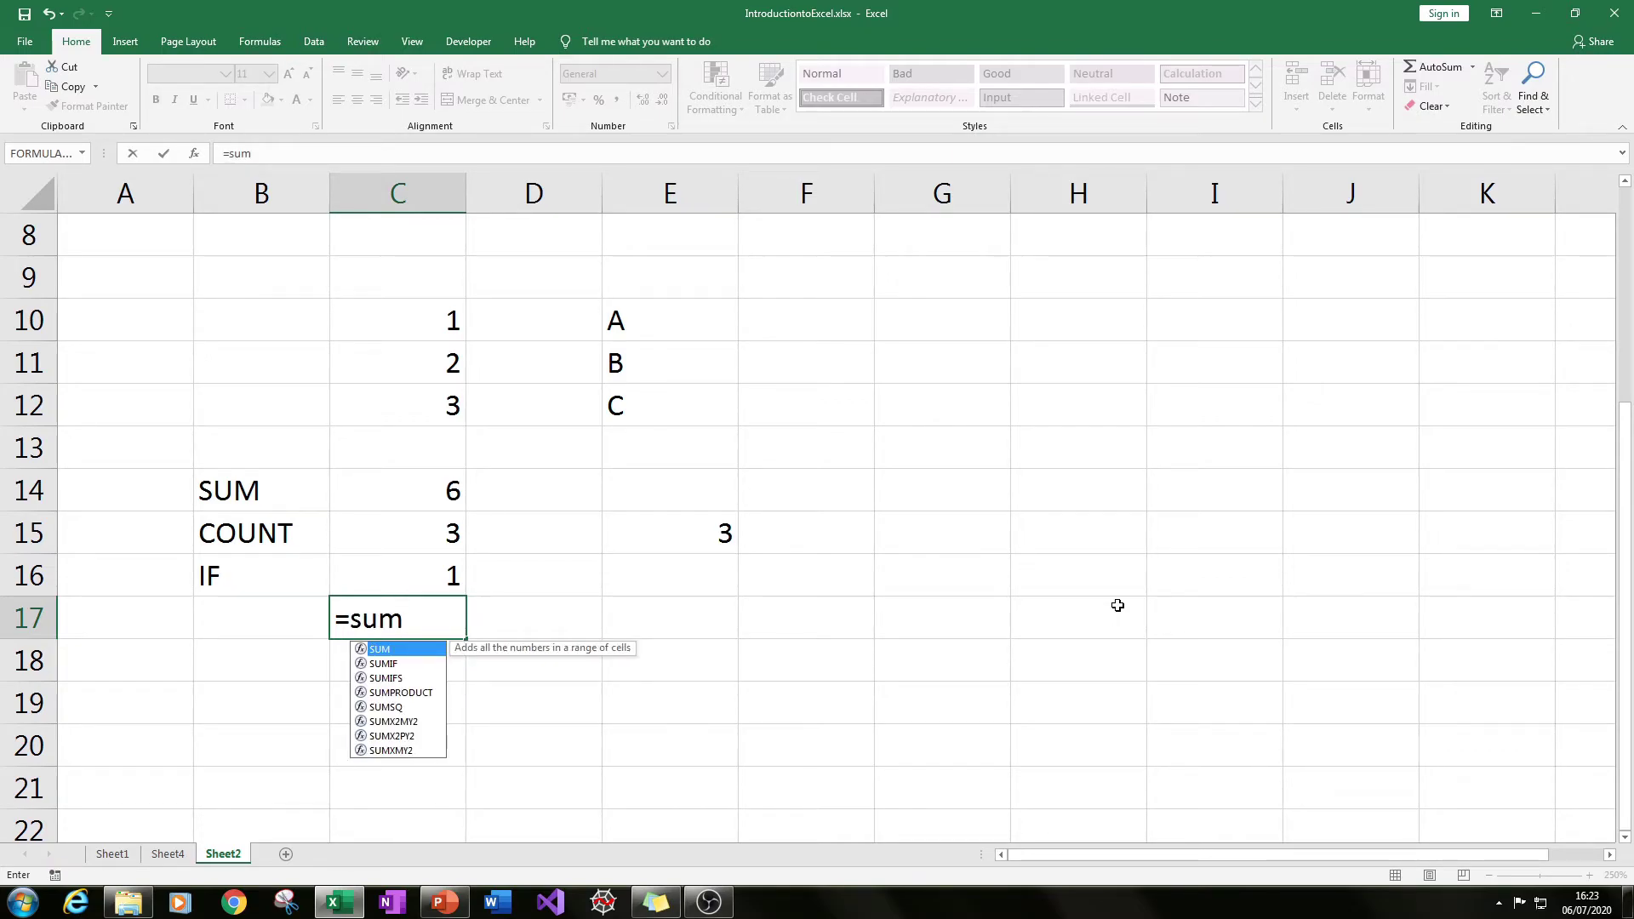
{"action": "type", "text": "("}
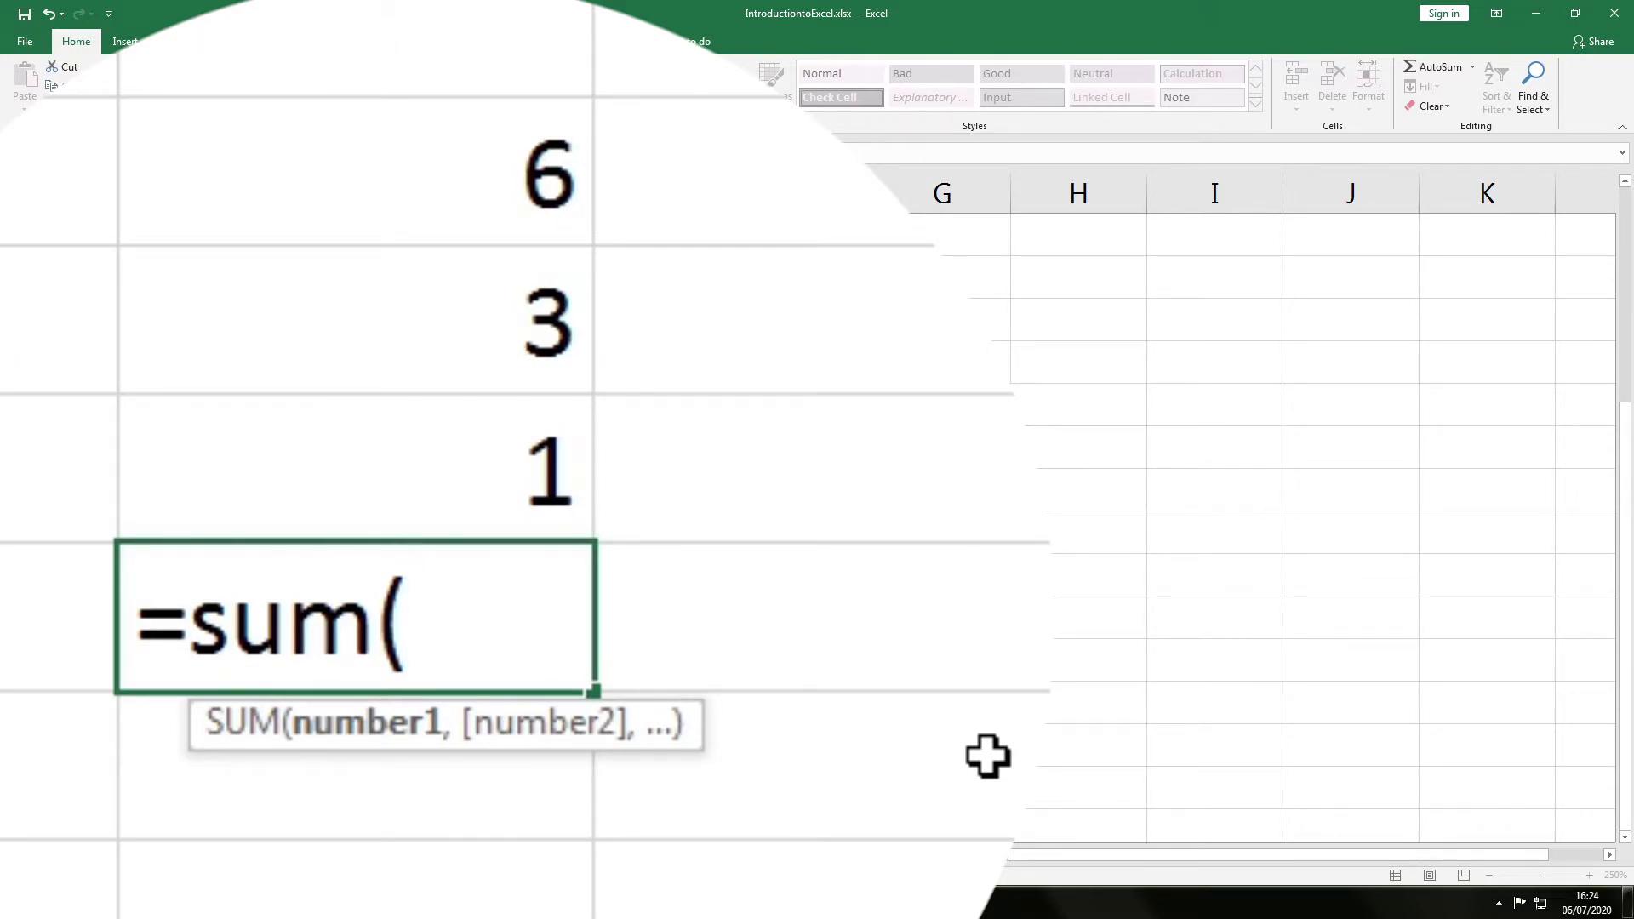
{"action": "key", "text": "BackSpace"}
{"action": "key", "text": "BackSpace"}
{"action": "key", "text": "BackSpace"}
{"action": "key", "text": "BackSpace"}
{"action": "type", "text": "count("}
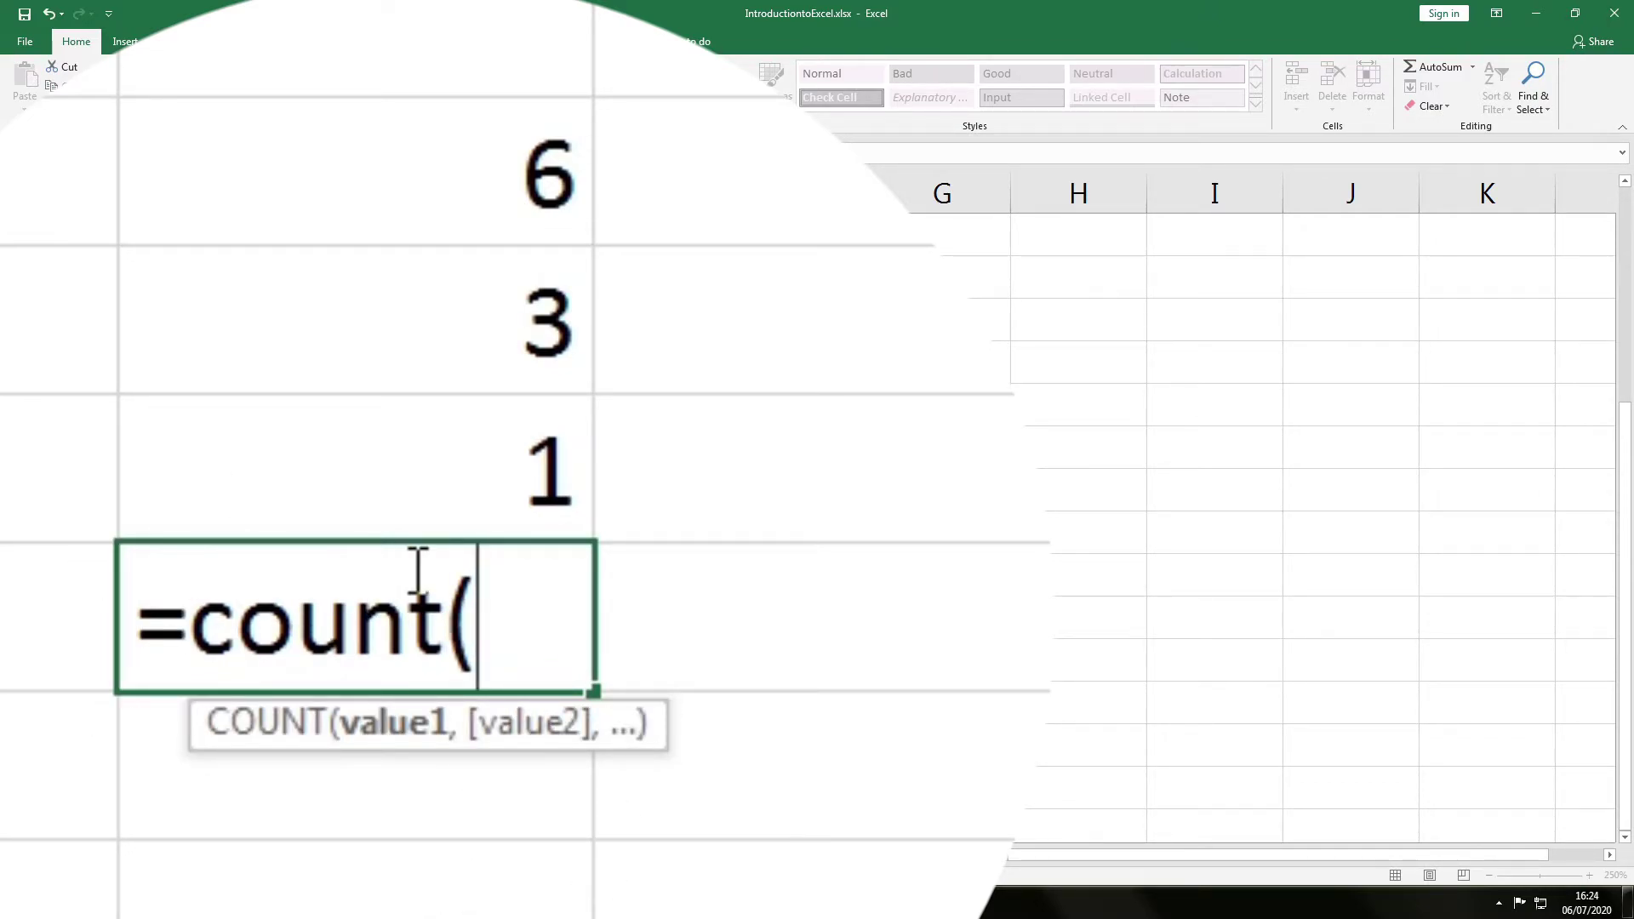
{"action": "key", "text": "BackSpace"}
{"action": "key", "text": "BackSpace"}
{"action": "key", "text": "BackSpace"}
{"action": "key", "text": "BackSpace"}
{"action": "key", "text": "BackSpace"}
{"action": "key", "text": "BackSpace"}
{"action": "type", "text": "If("}
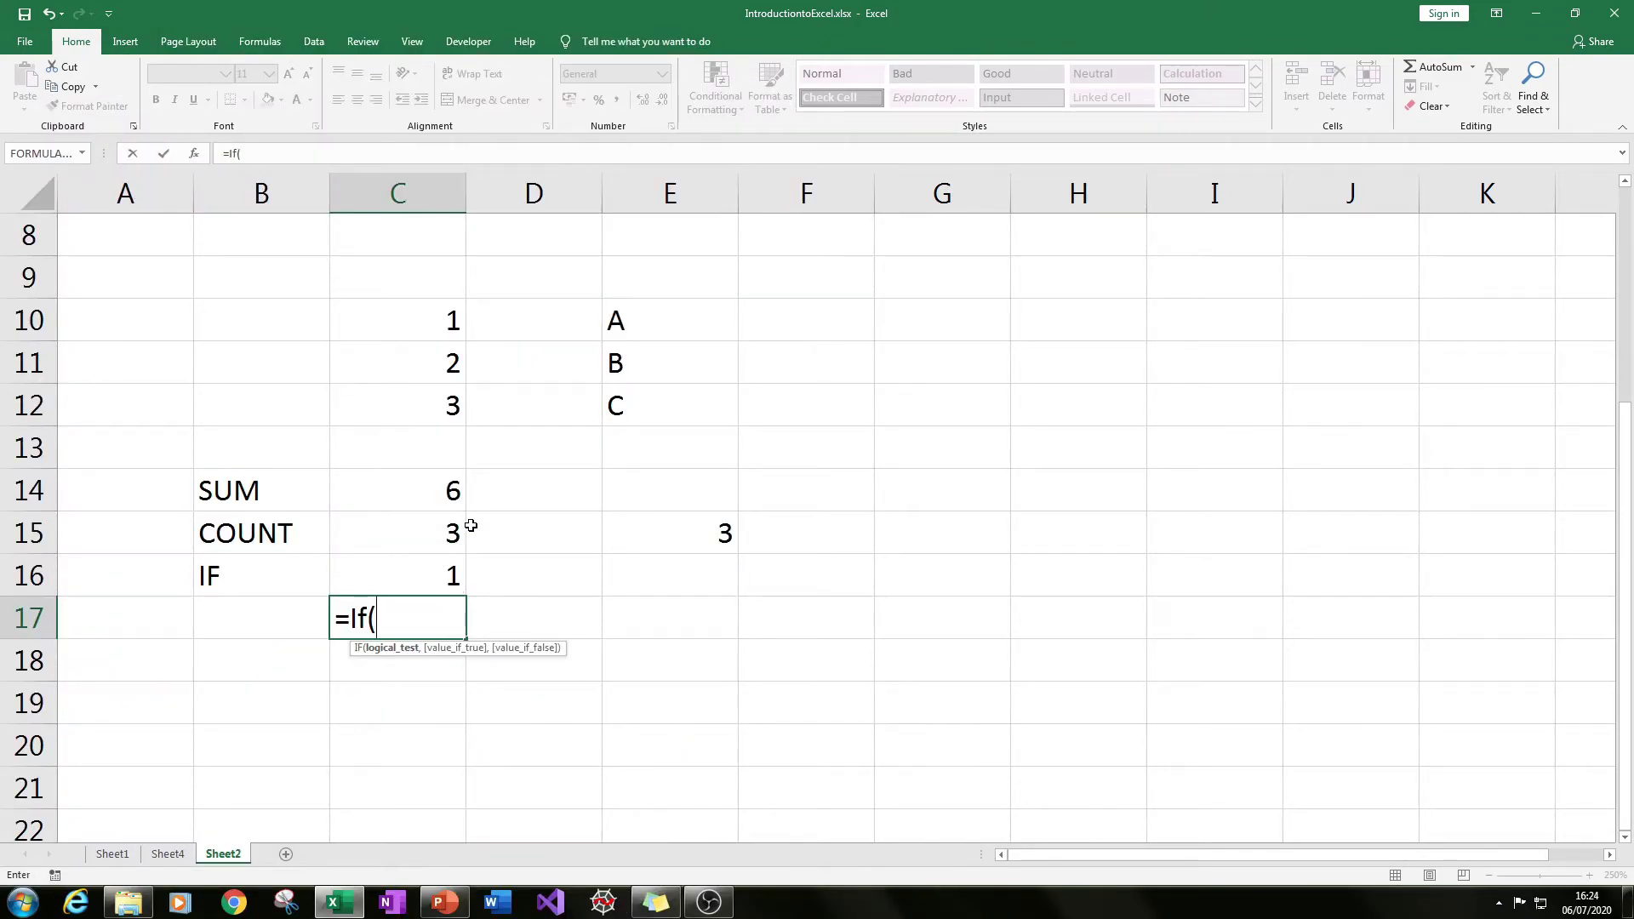
{"action": "key", "text": "Escape"}
Step: Start an IF formula in E16 whose logical test checks whether E11 equals the text "A"
{"action": "left_click", "coordinate": [673, 579]}
{"action": "type", "text": "="}
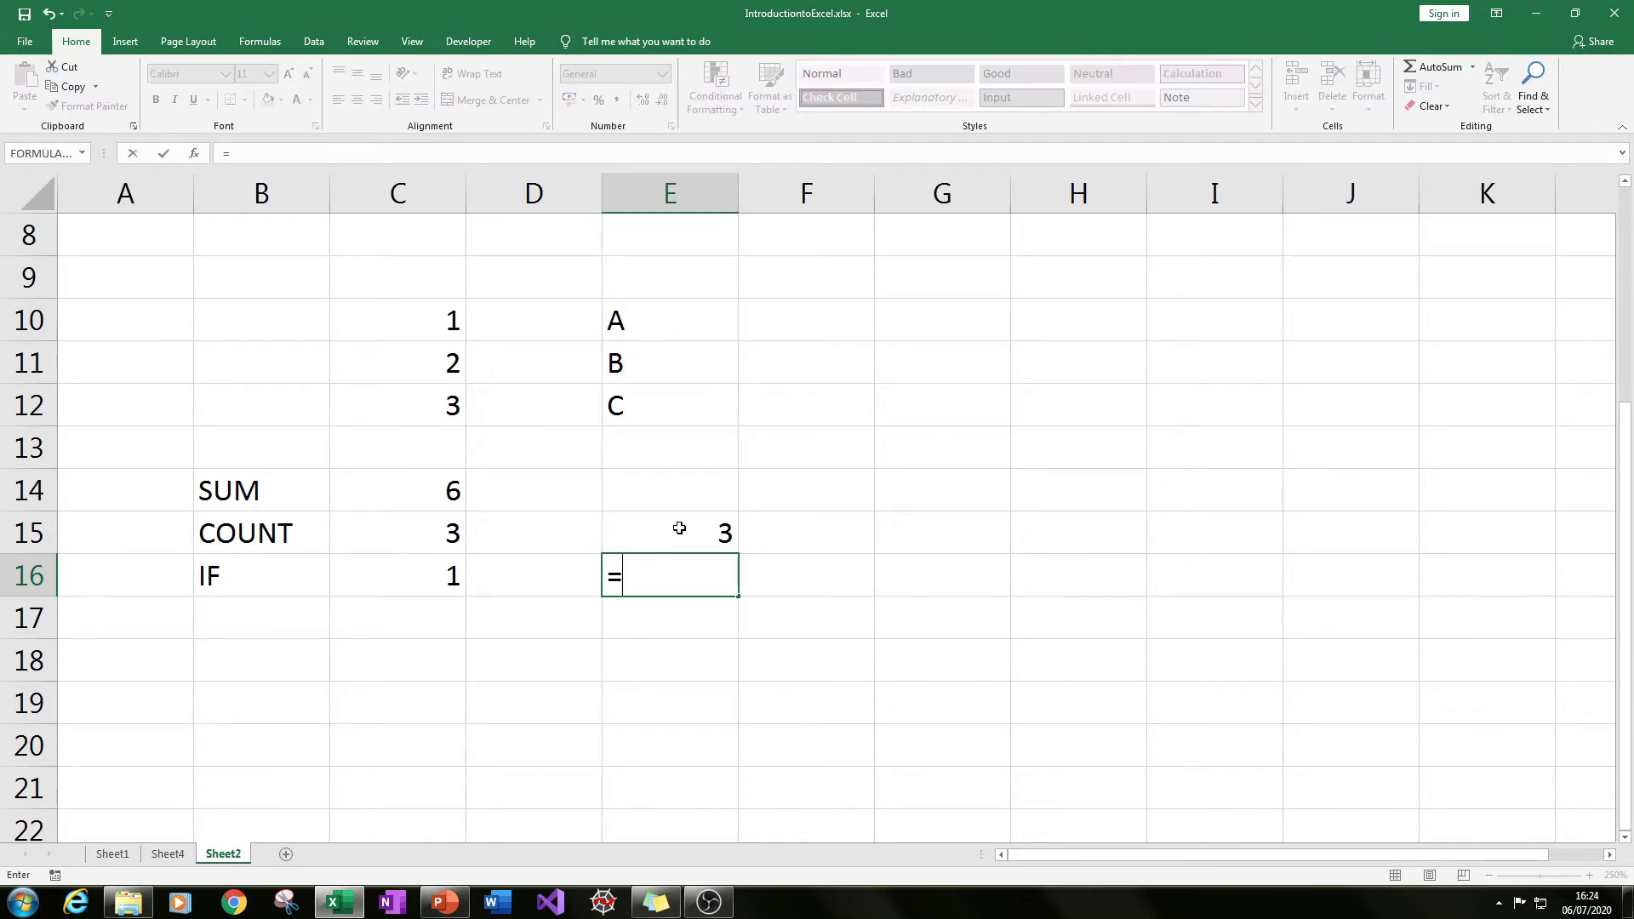
{"action": "type", "text": "if("}
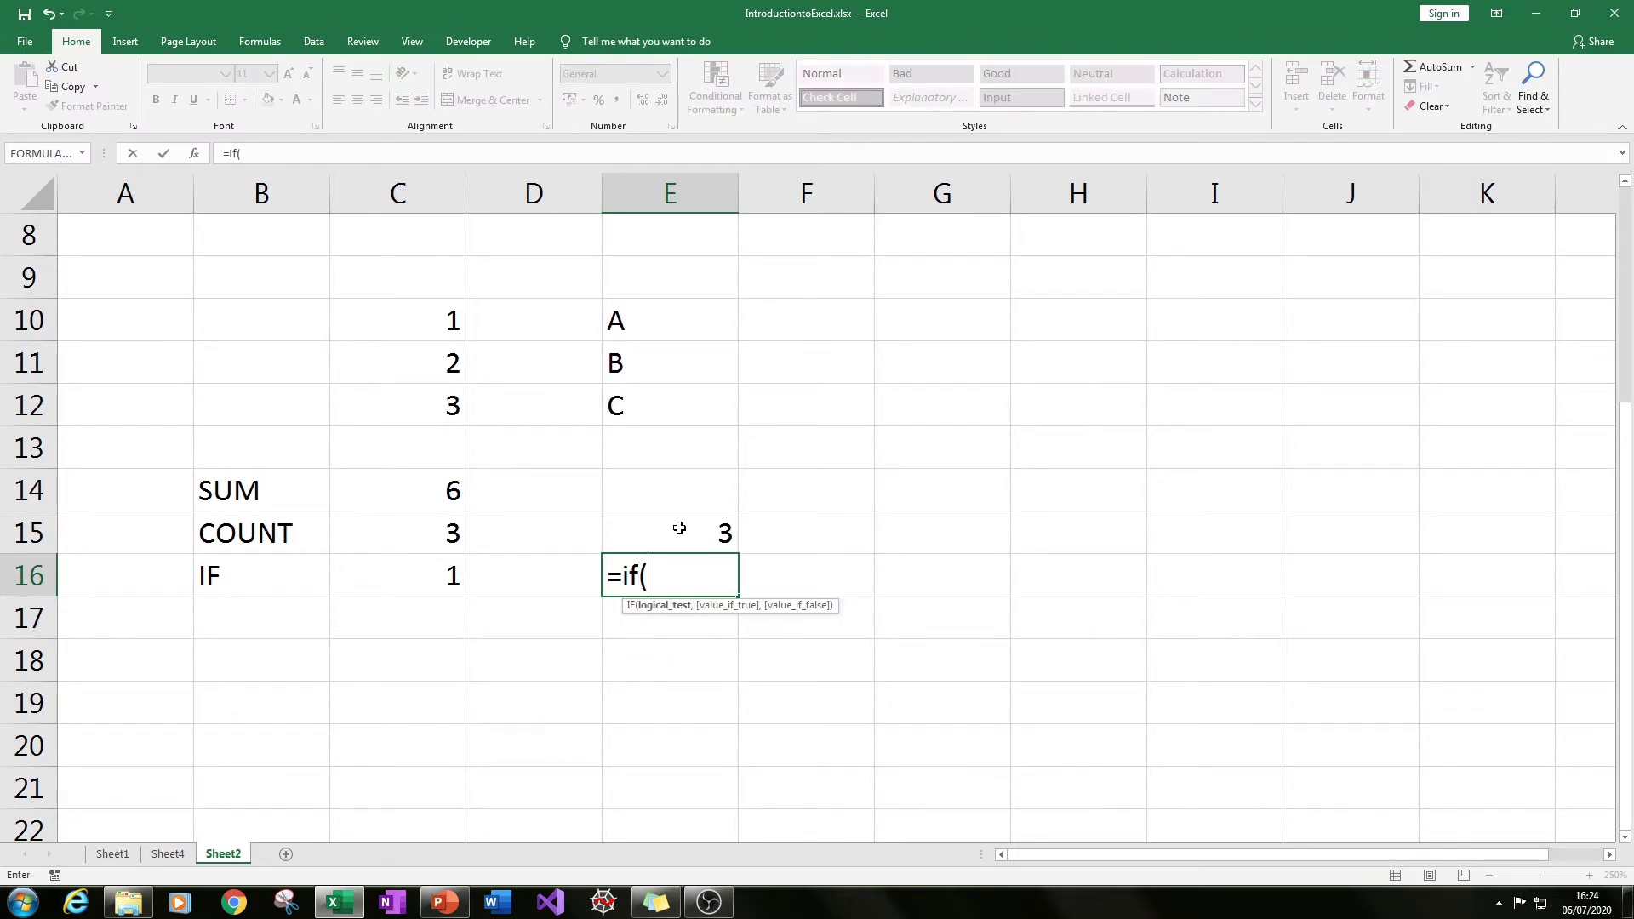
{"action": "left_click", "coordinate": [620, 364]}
{"action": "type", "text": "=A"}
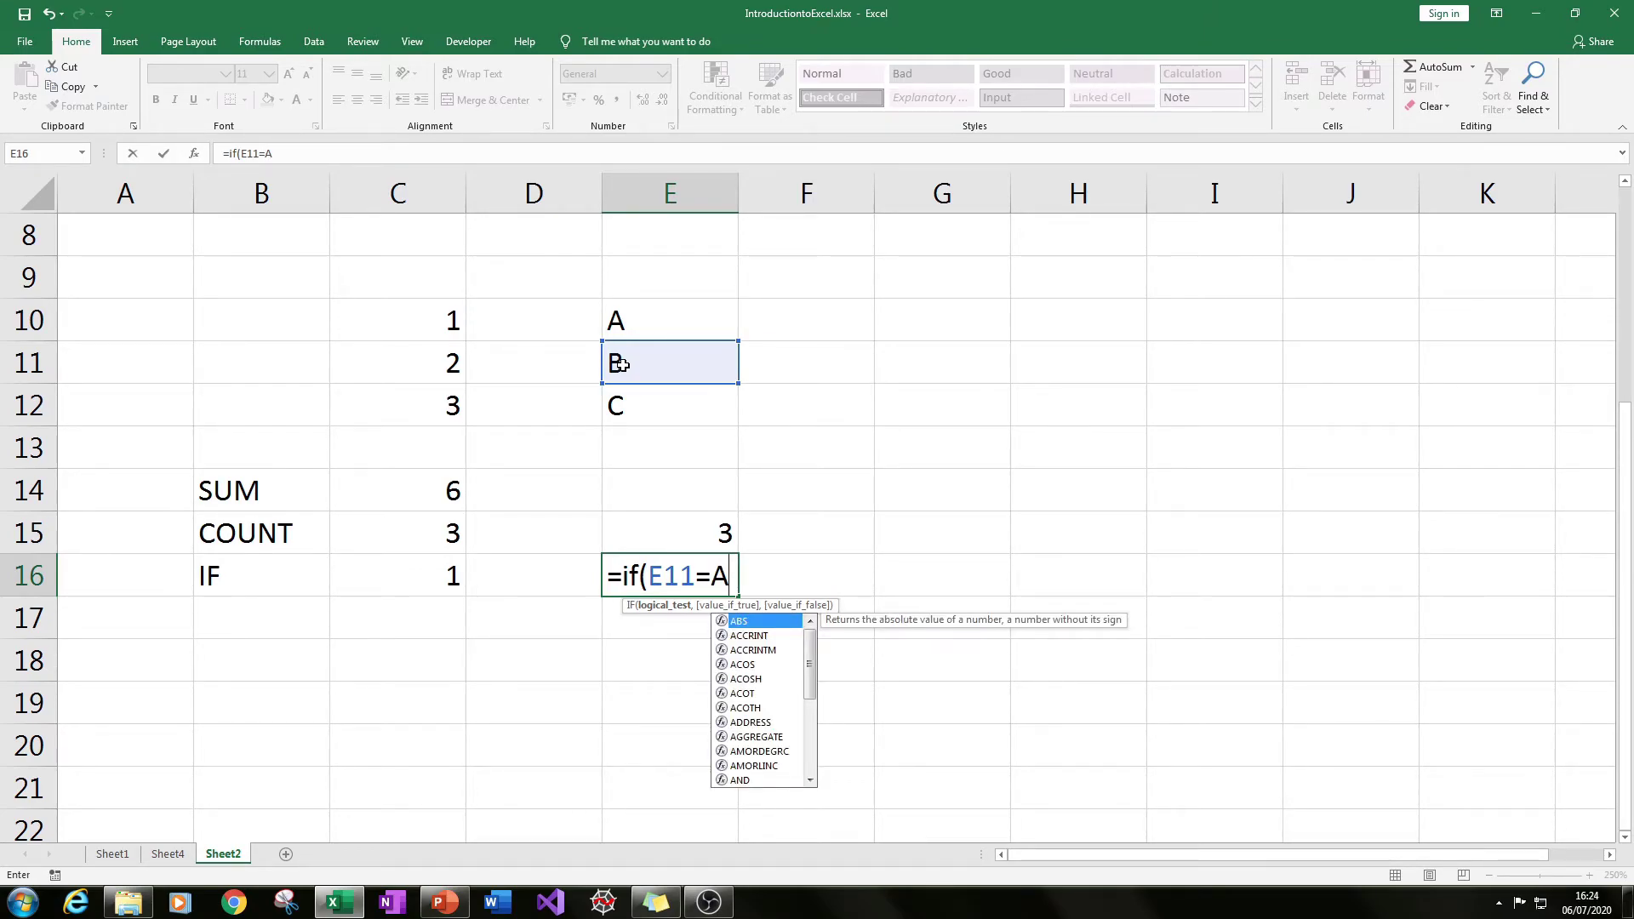
{"action": "key", "text": "BackSpace"}
{"action": "type", "text": "\"A\""}
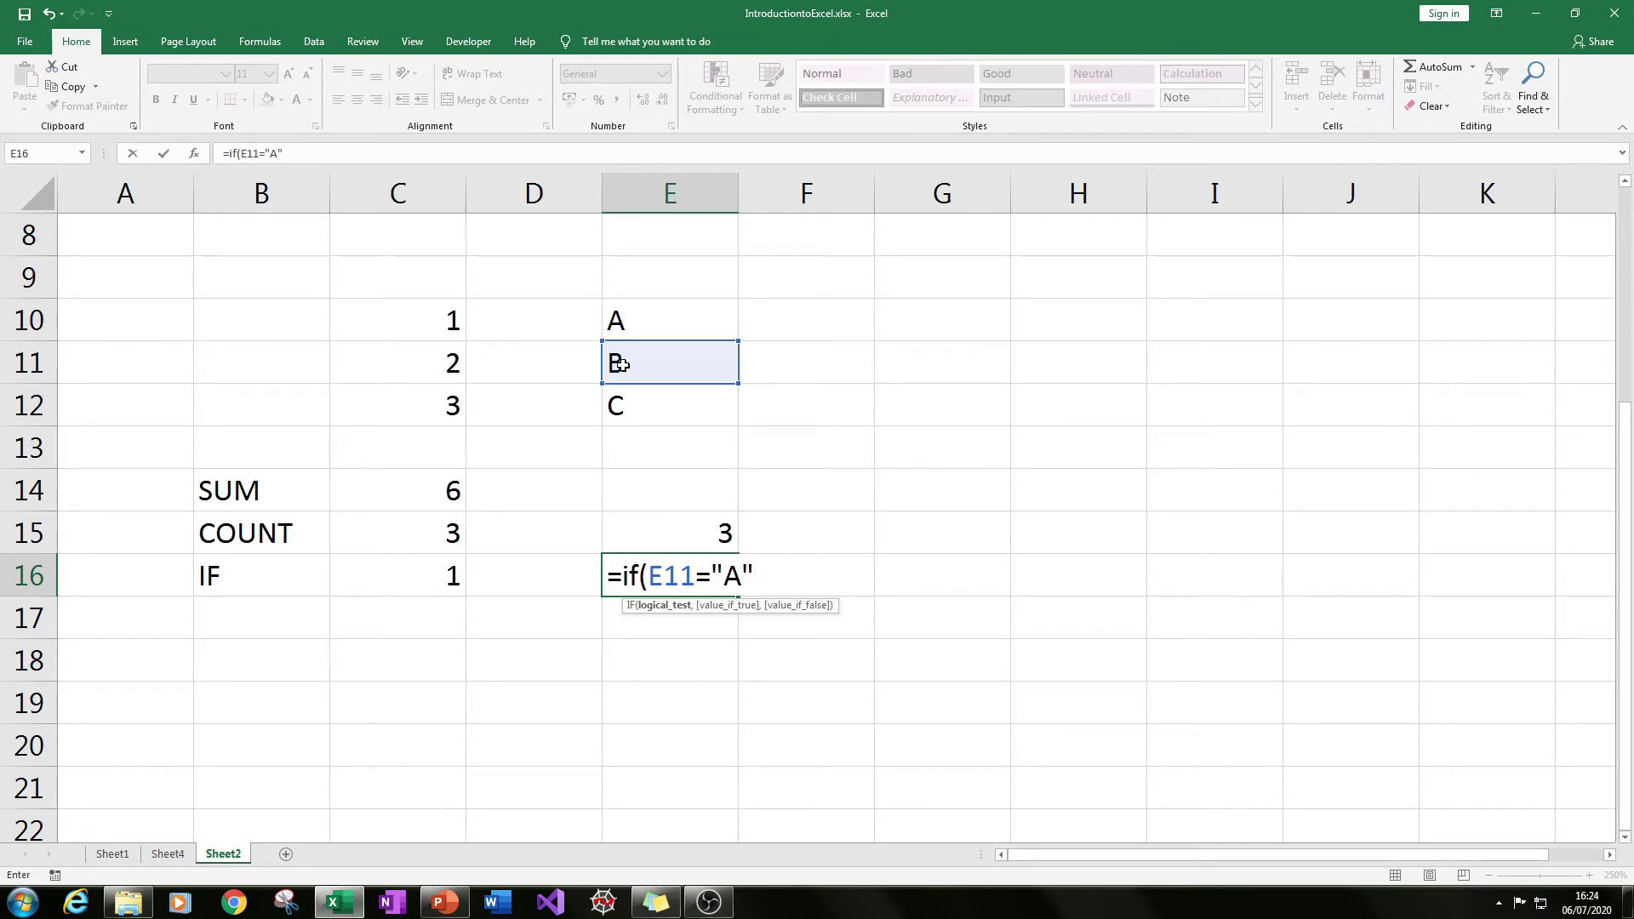
Step: Complete the IF formula in E16 so it returns "YES" when the test is true and "NO" when false
{"action": "type", "text": ",\"TRUE"}
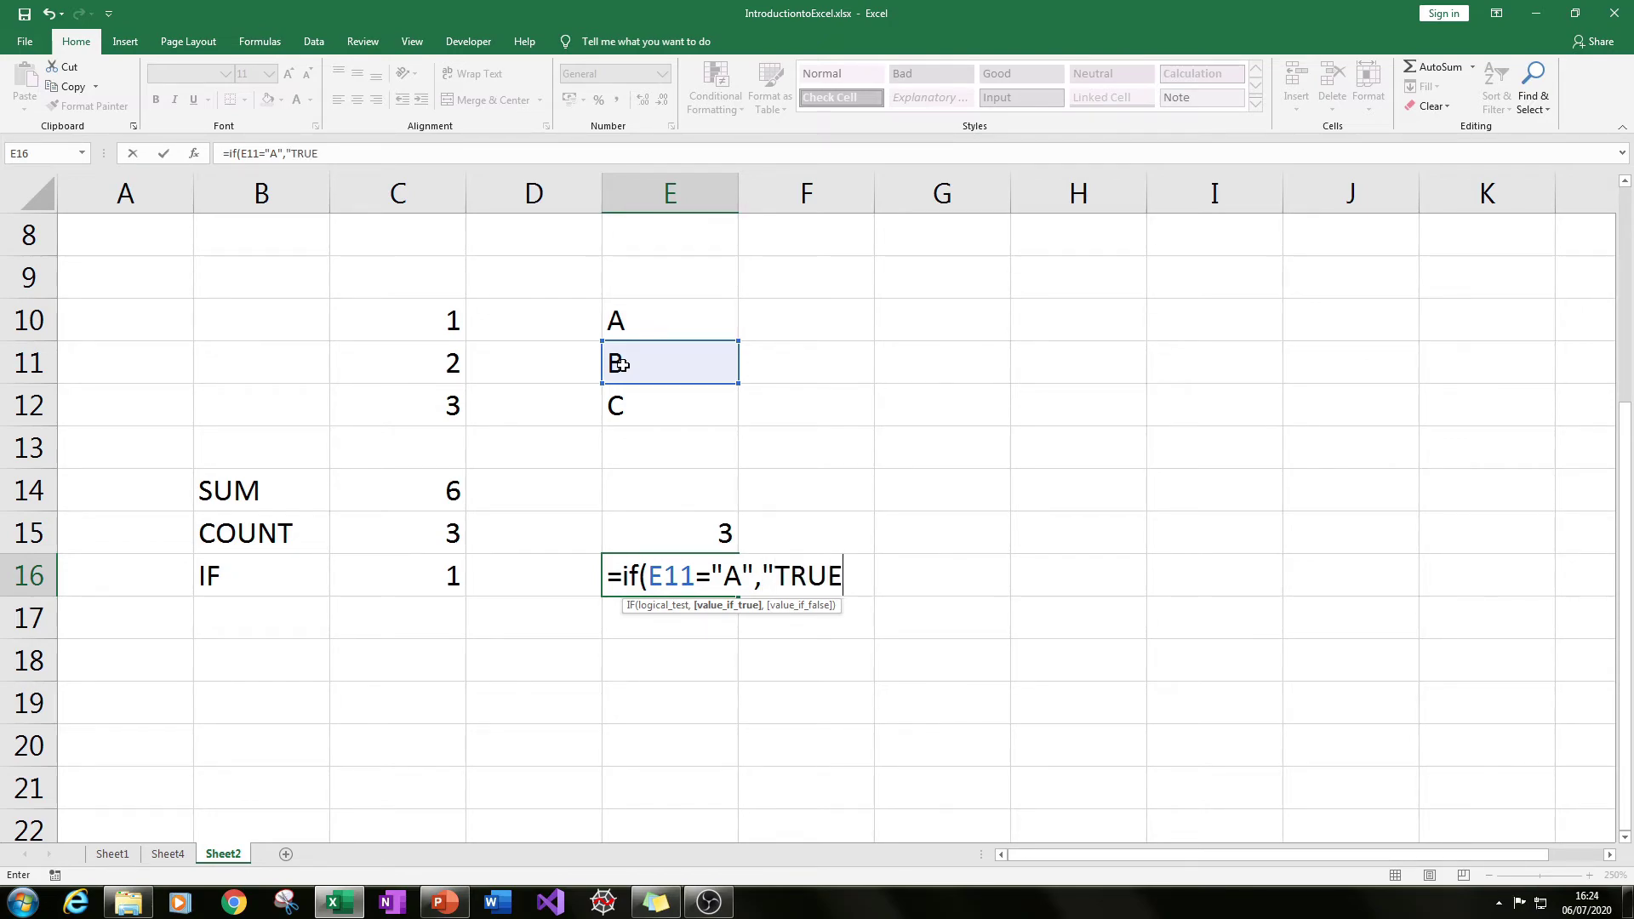
{"action": "type", "text": "\",\""}
{"action": "left_click", "coordinate": [843, 575]}
{"action": "key", "text": "BackSpace"}
{"action": "key", "text": "BackSpace"}
{"action": "key", "text": "BackSpace"}
{"action": "key", "text": "BackSpace"}
{"action": "type", "text": "YES\",\""}
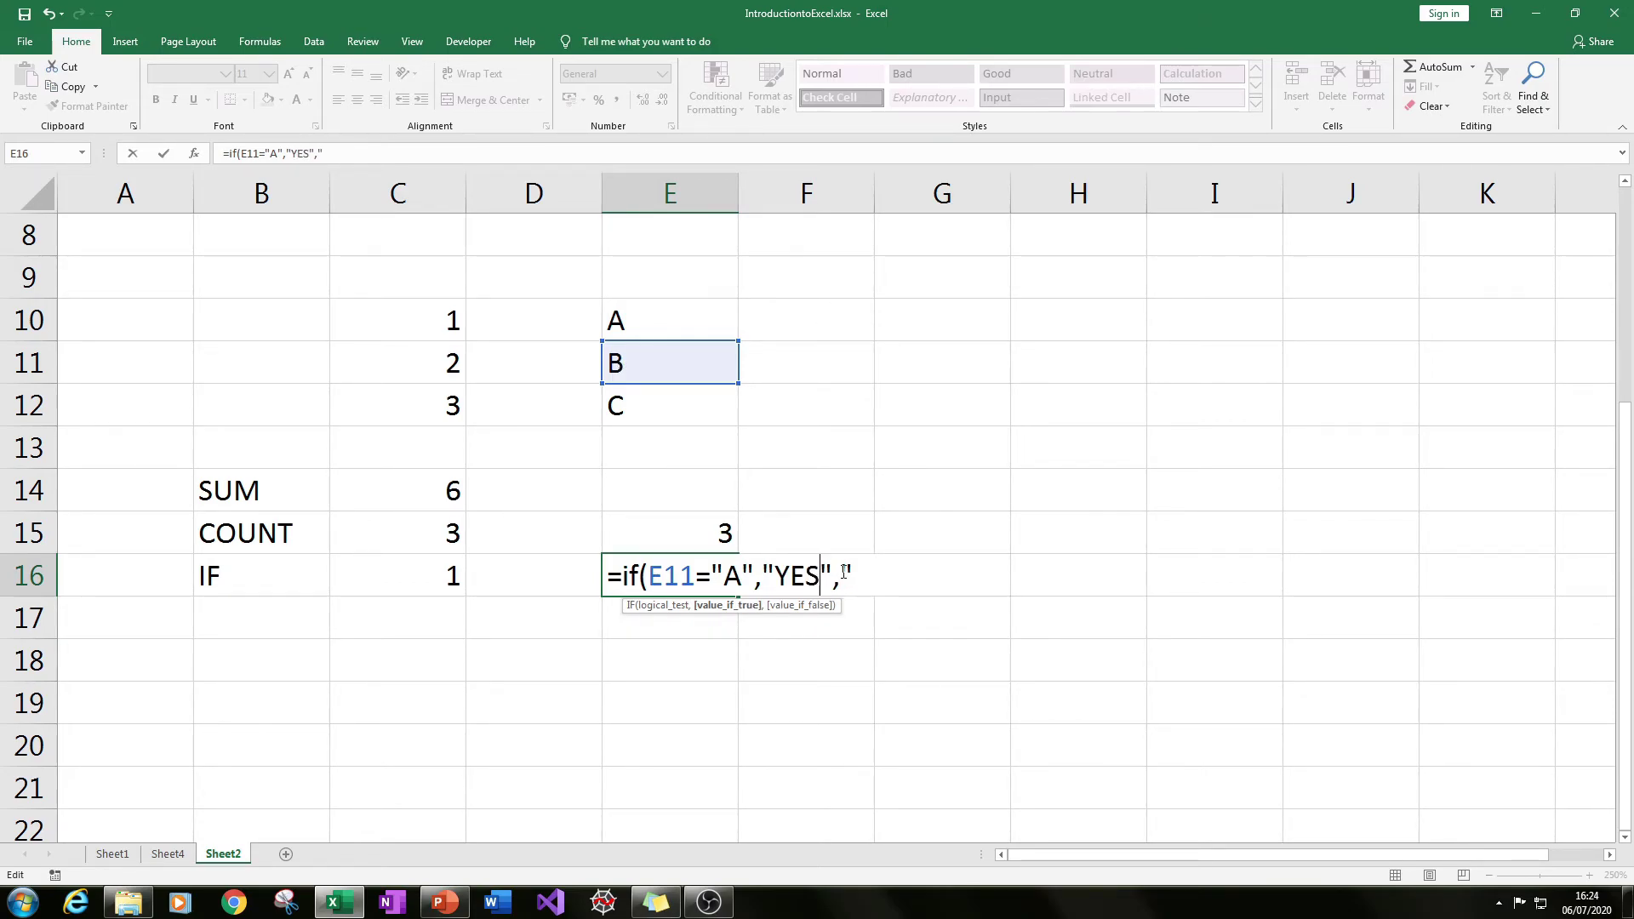
{"action": "key", "text": "End"}
{"action": "type", "text": "N"}
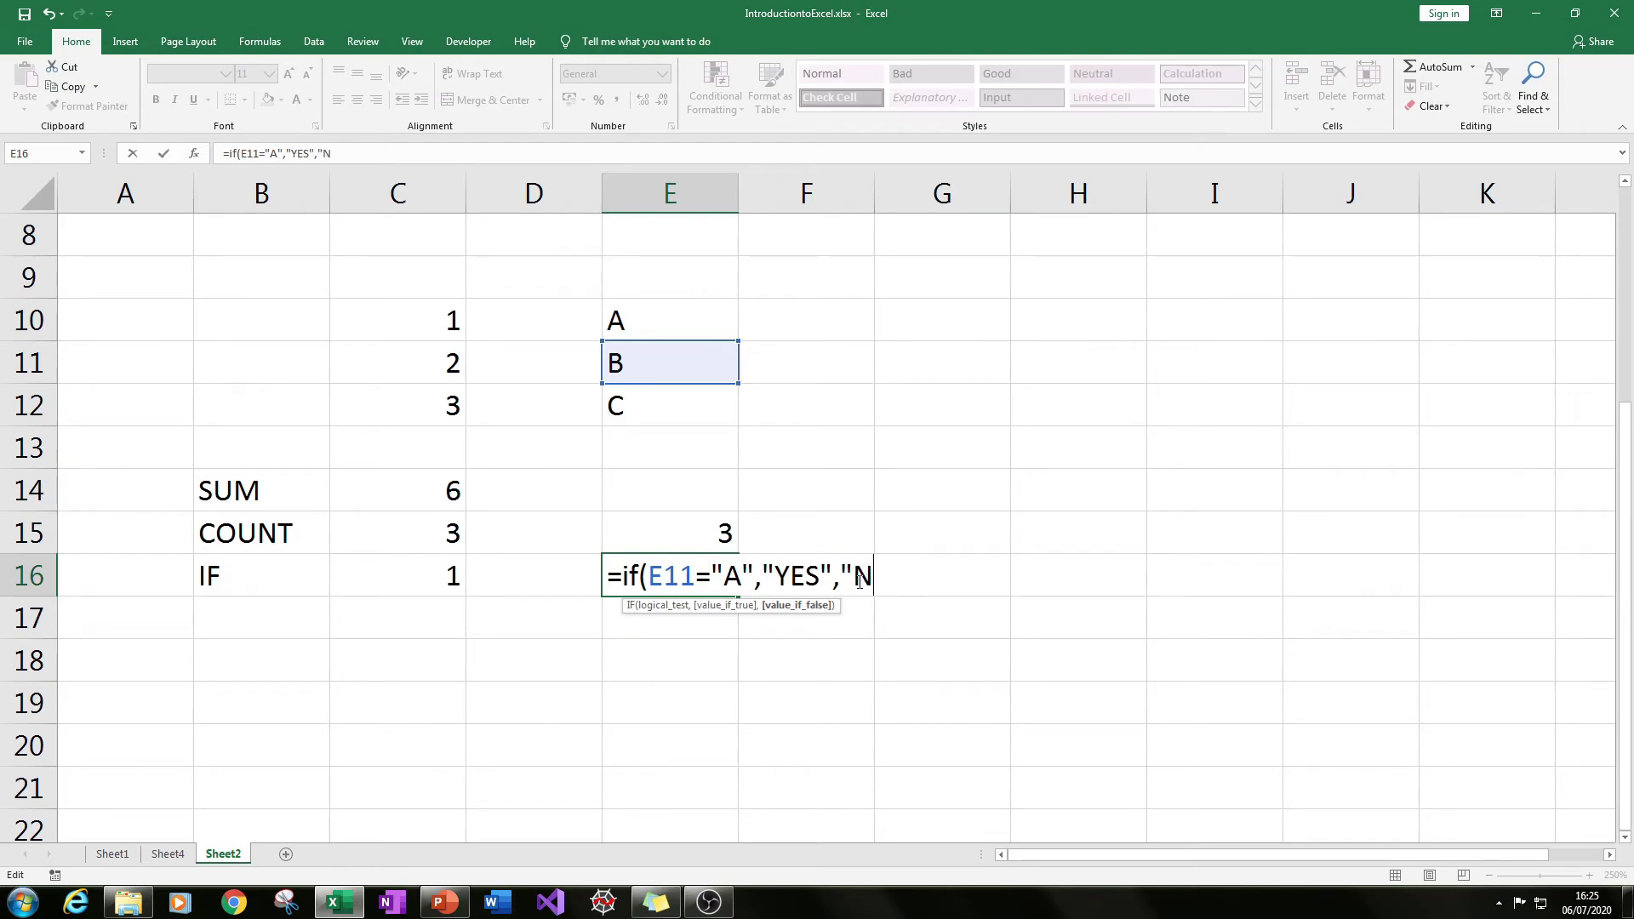
{"action": "type", "text": "O\")"}
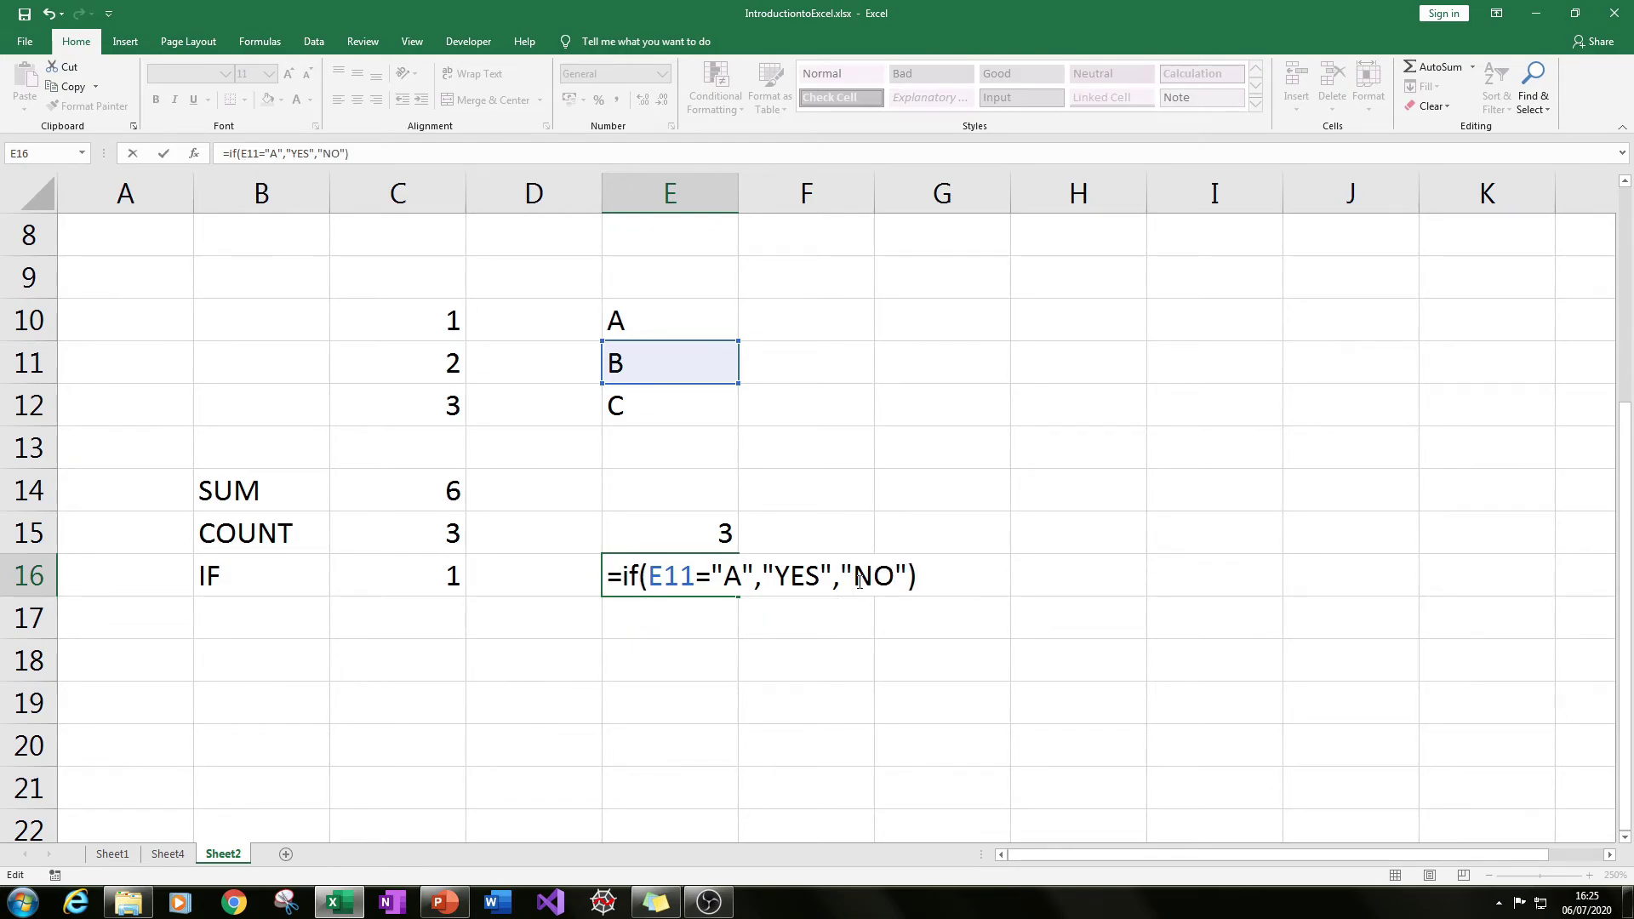
{"action": "key", "text": "Return"}
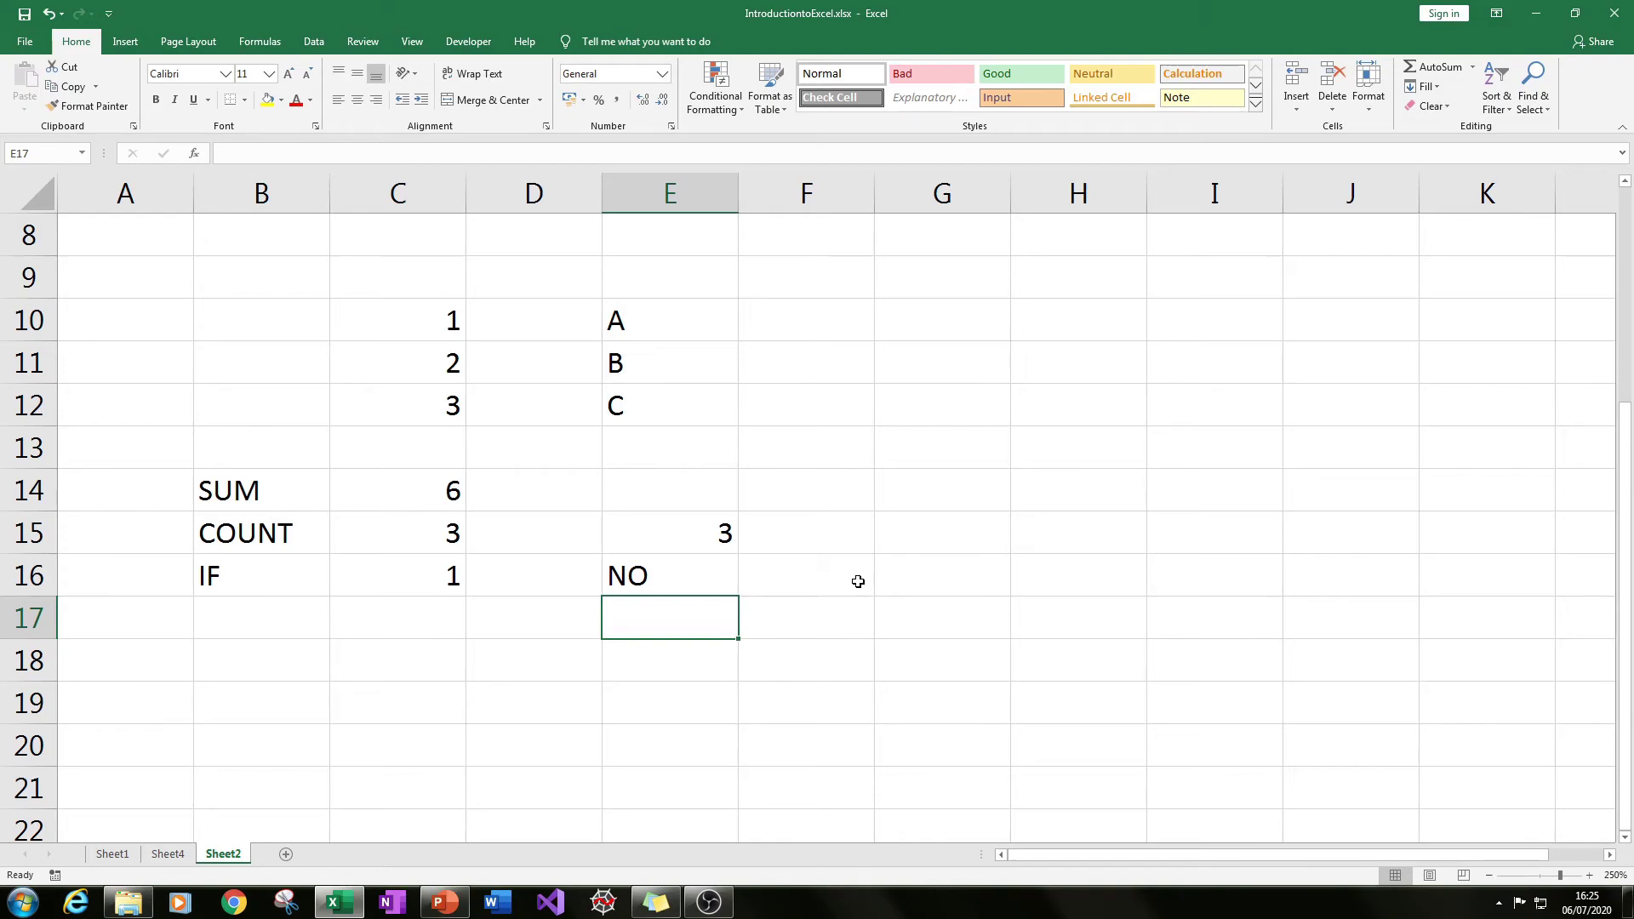
Step: Change the logical test of the IF formula in E16 to compare E11 with "B"
{"action": "key", "text": "Up"}
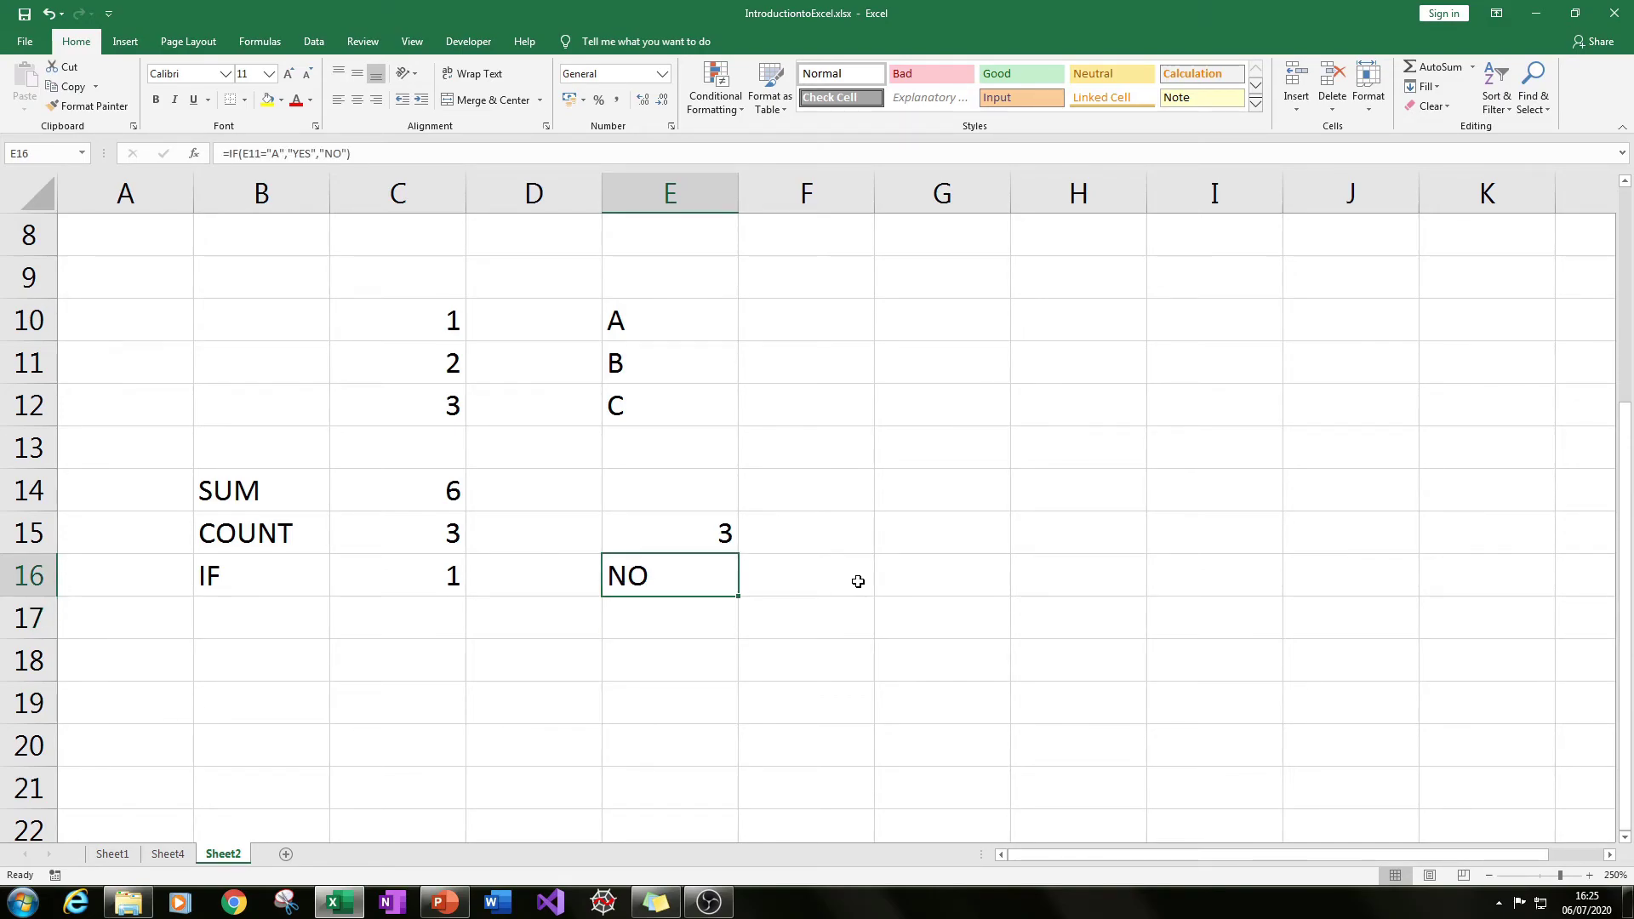
{"action": "key", "text": "F2"}
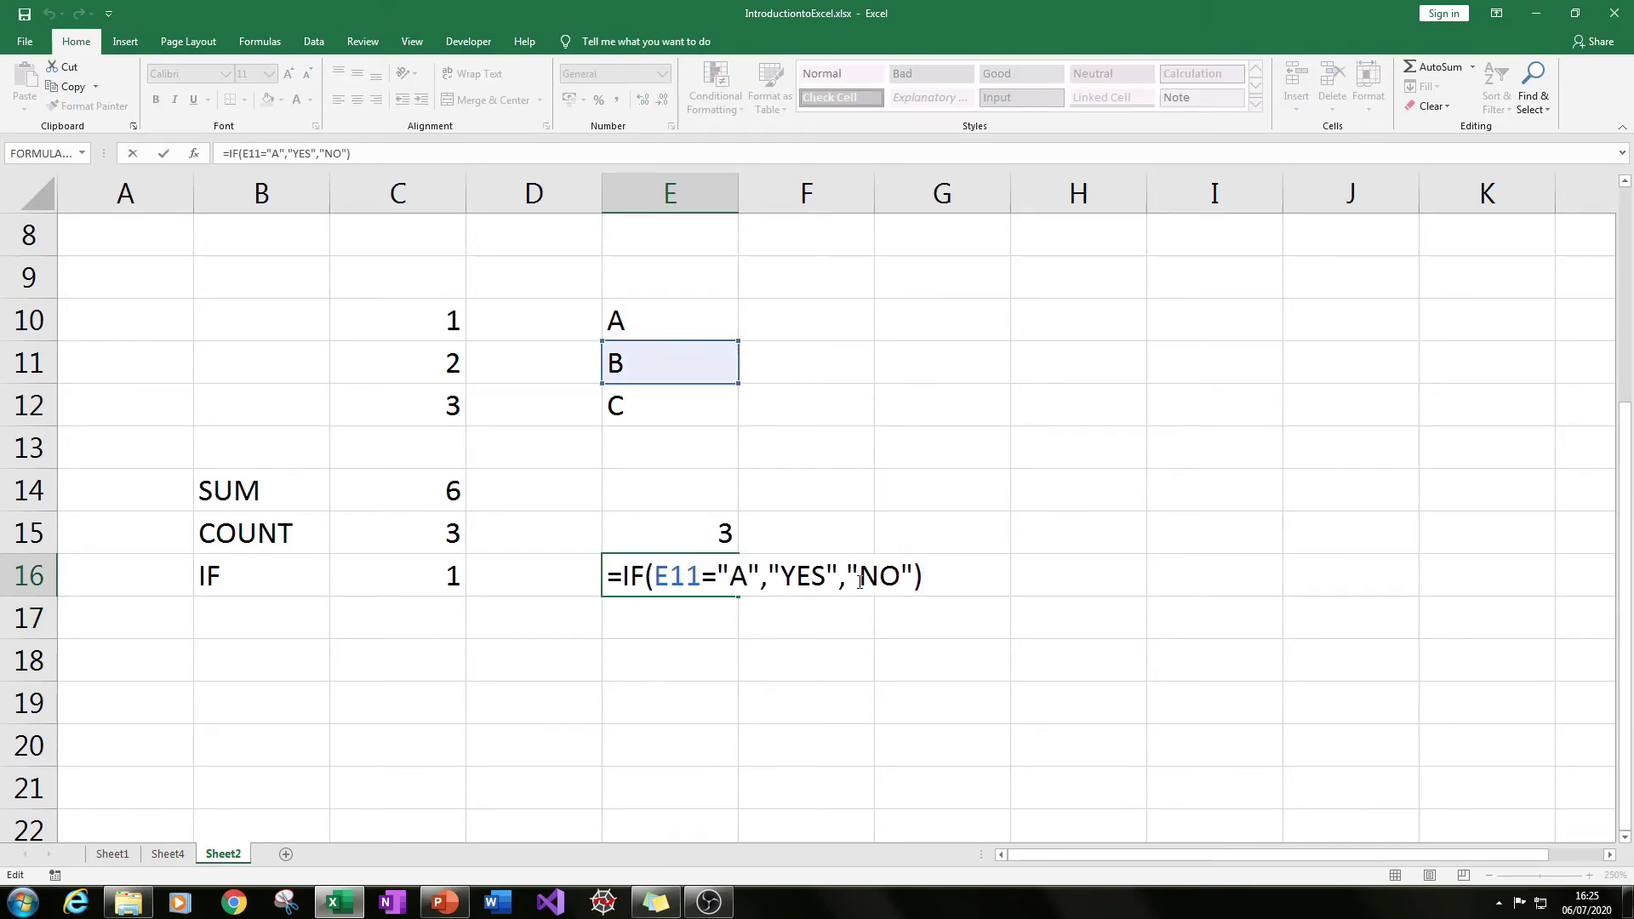
{"action": "left_click", "coordinate": [748, 575]}
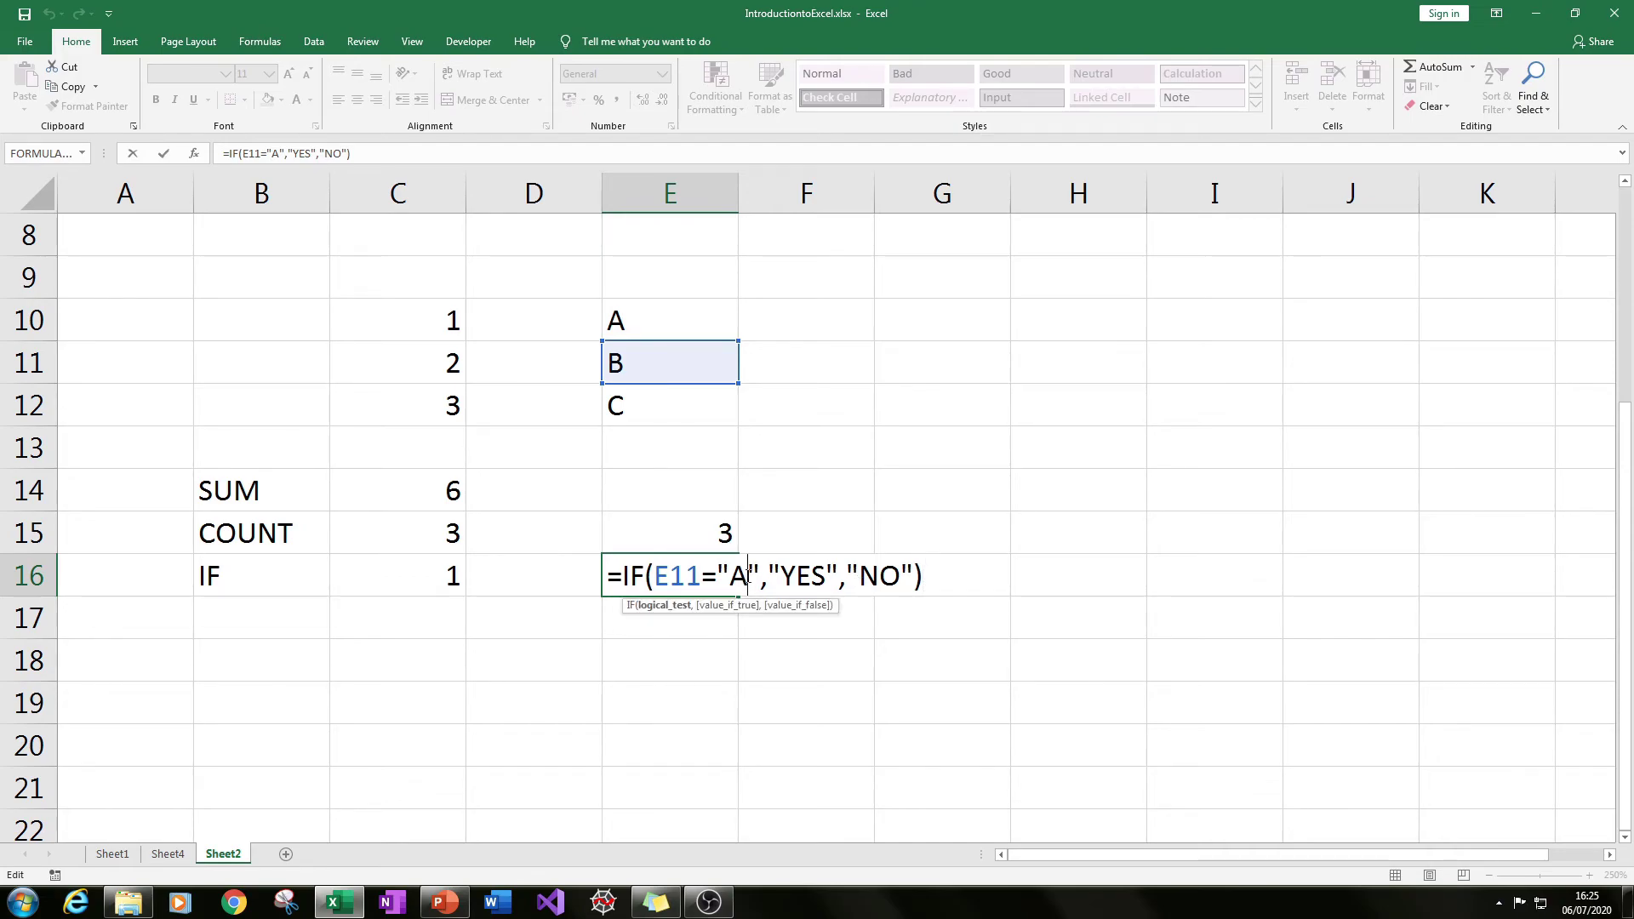
{"action": "key", "text": "BackSpace"}
{"action": "type", "text": "B"}
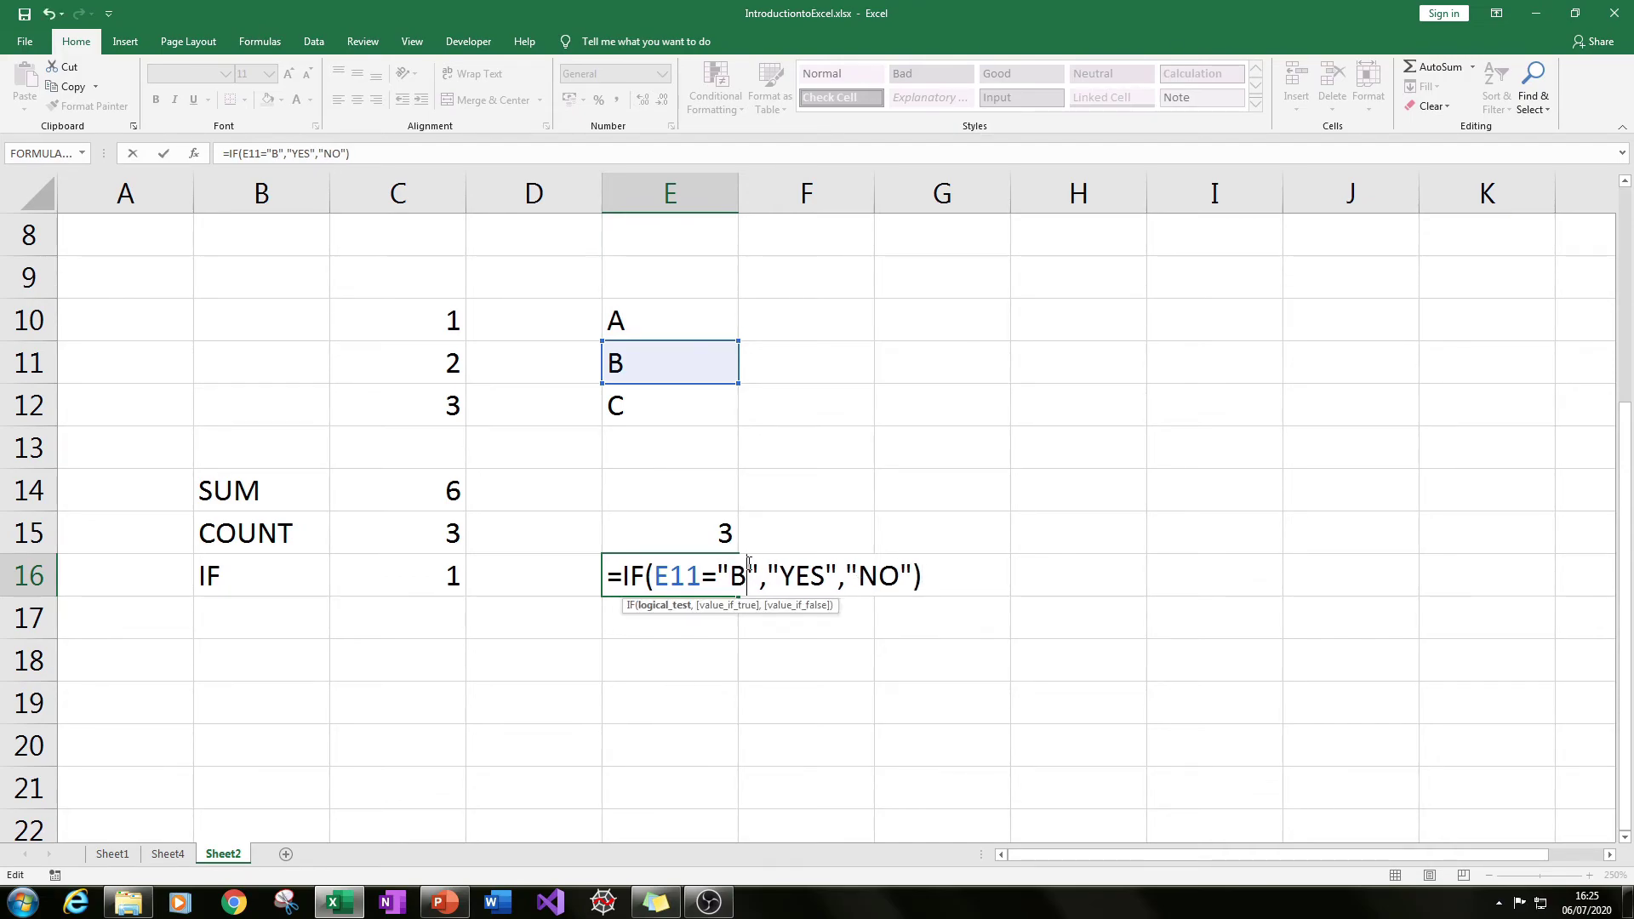
{"action": "key", "text": "Return"}
{"action": "left_click", "coordinate": [799, 632]}
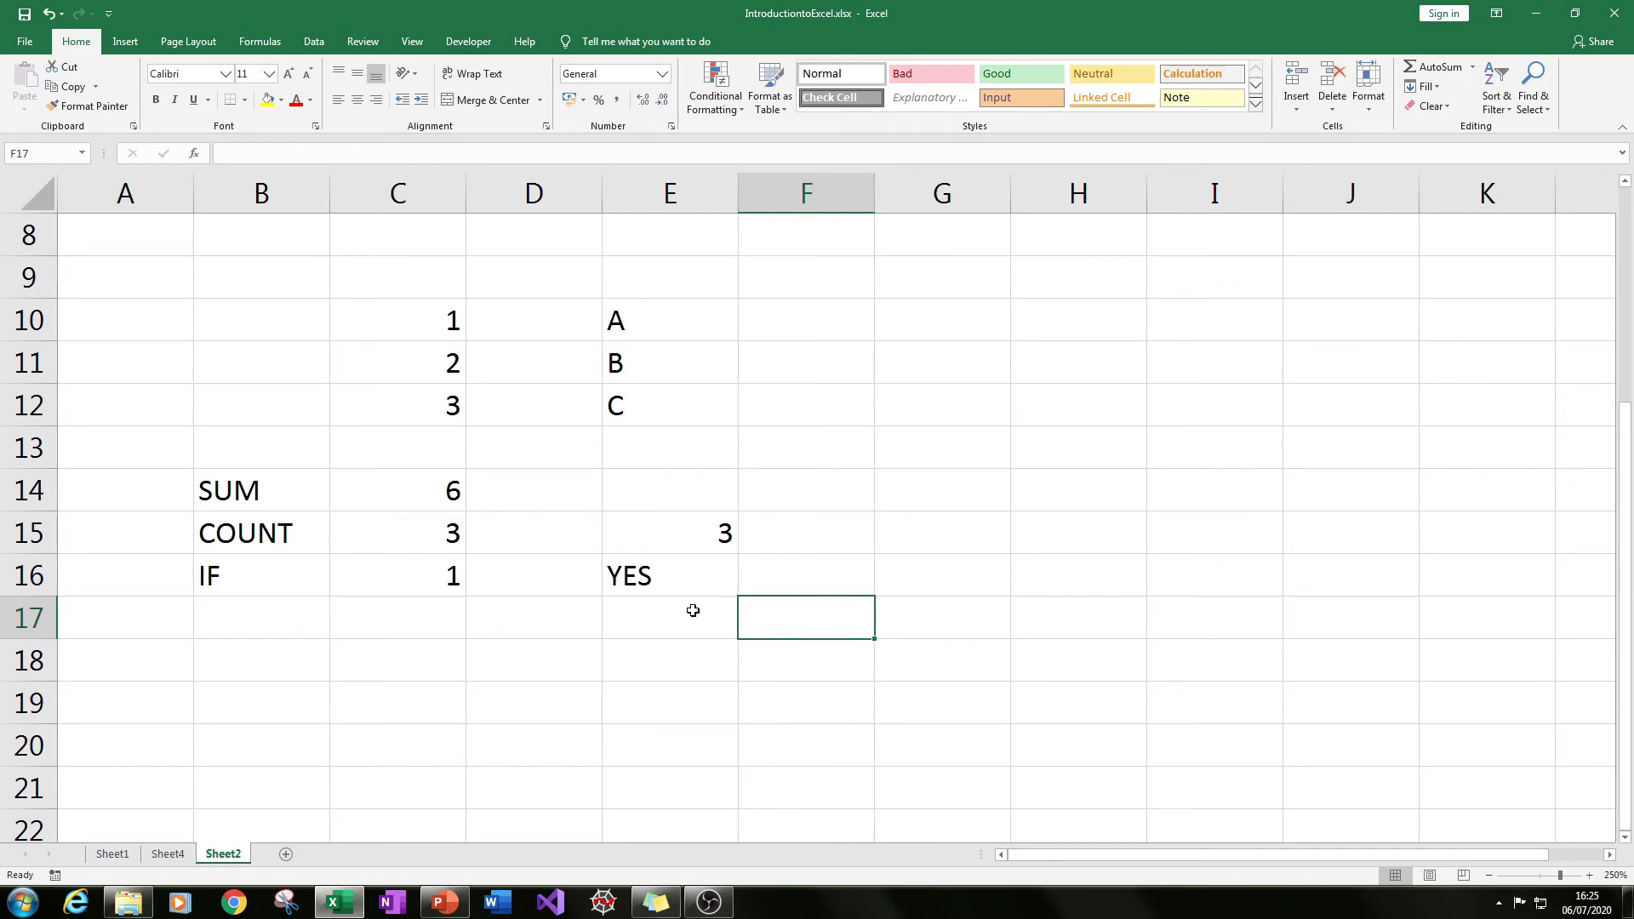
Step: Review the IF formula in E16 and the COUNTA formula in the cell above it
{"action": "left_click", "coordinate": [672, 587]}
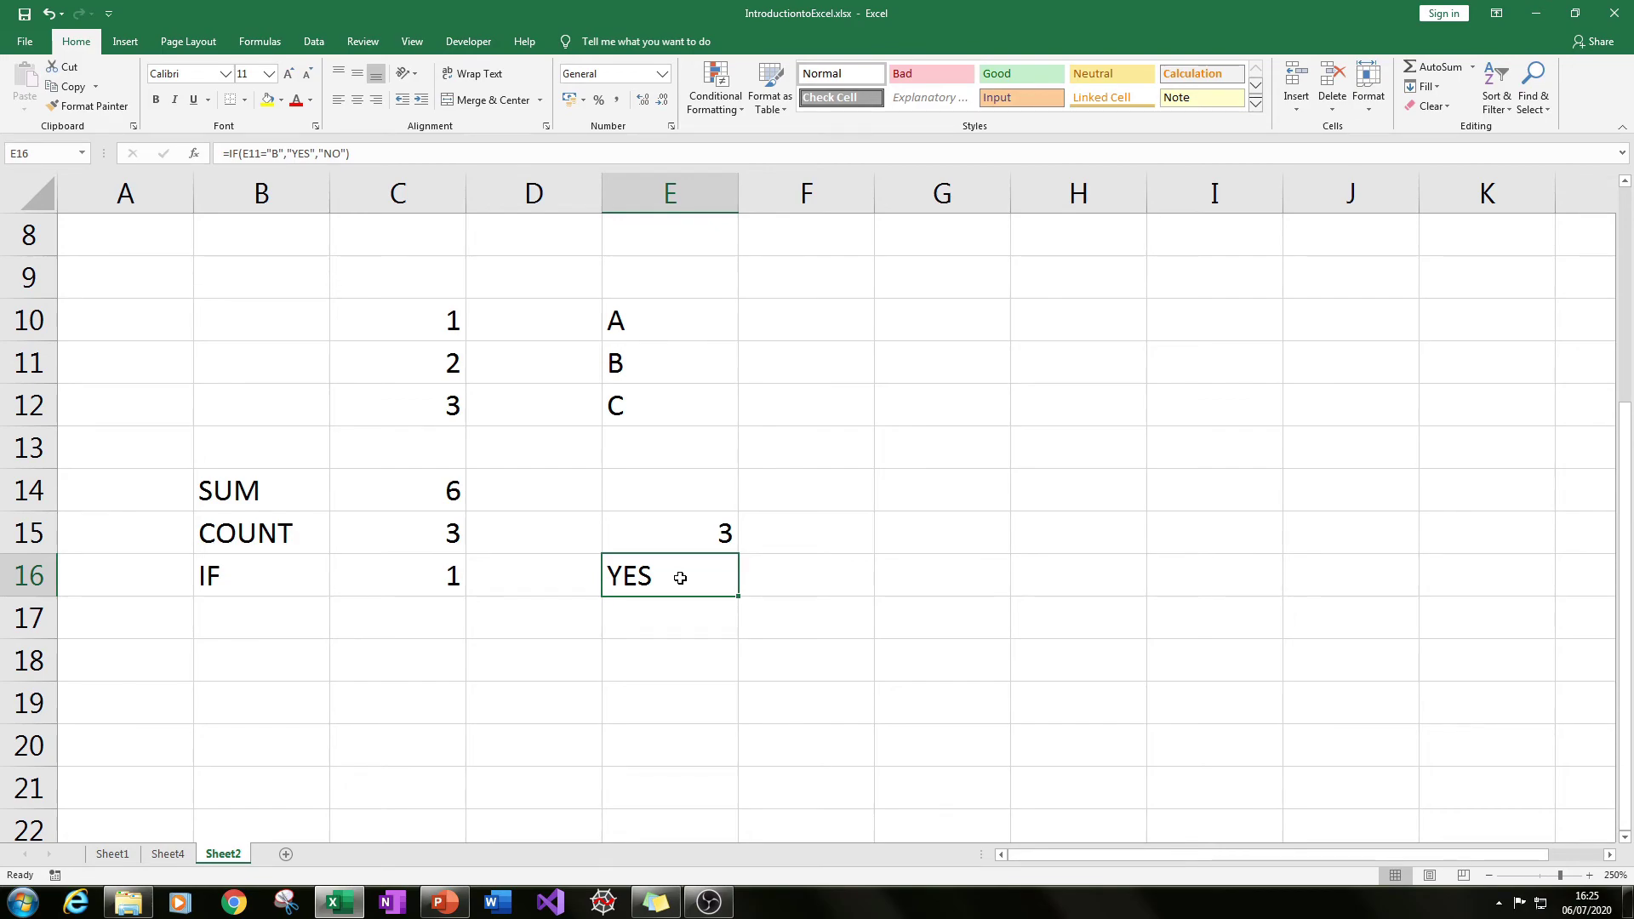
{"action": "key", "text": "Up"}
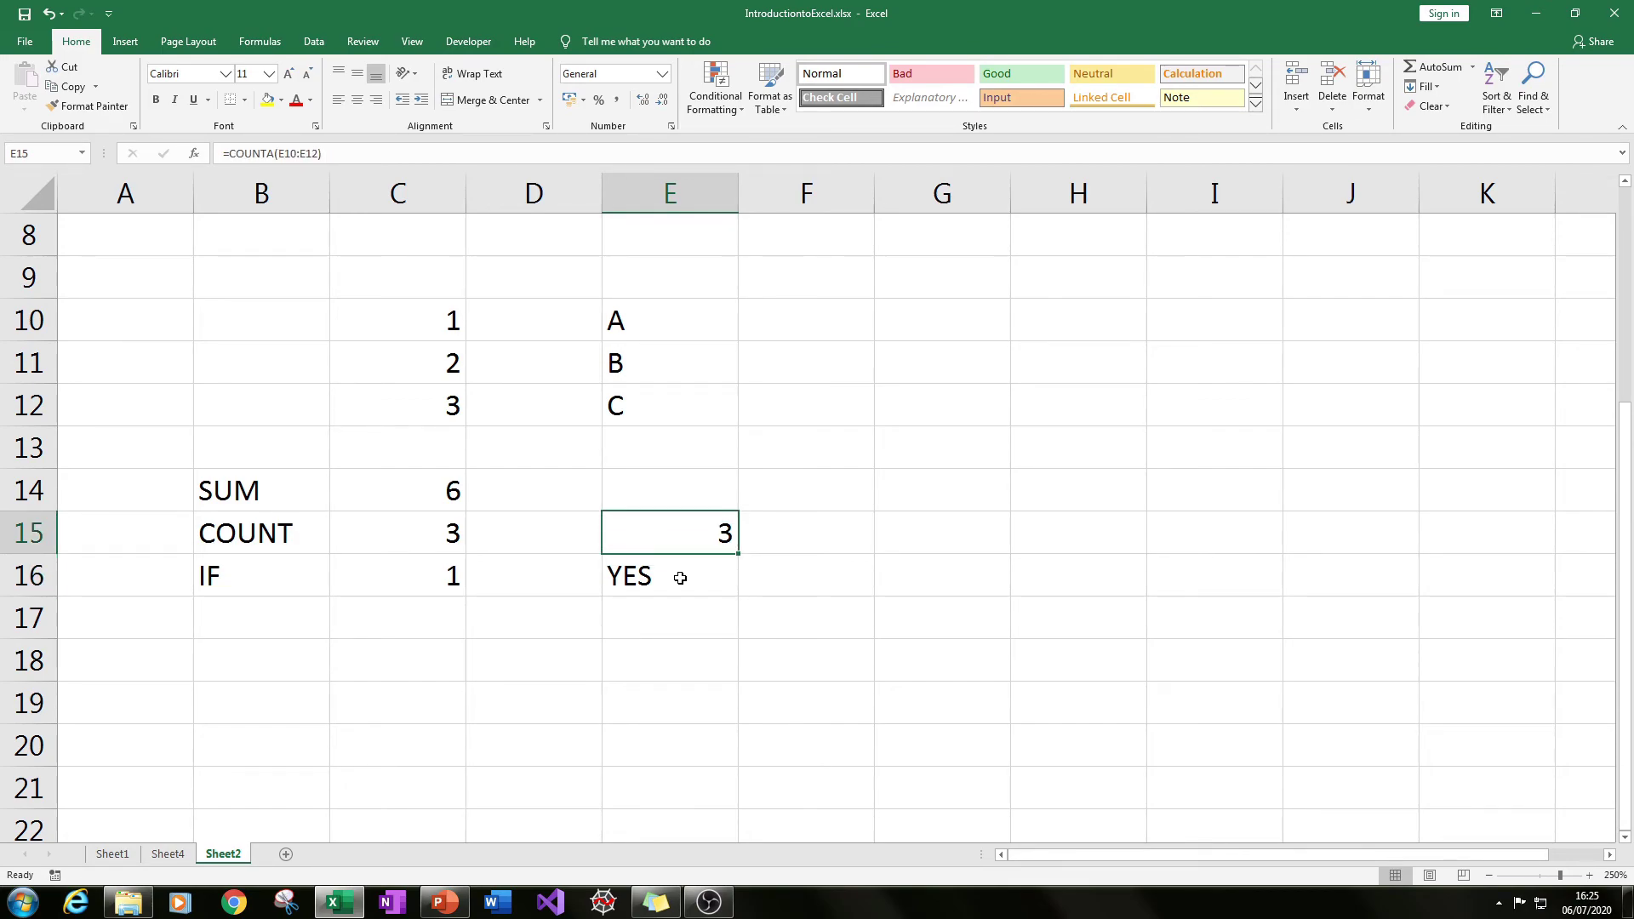
{"action": "key", "text": "Down"}
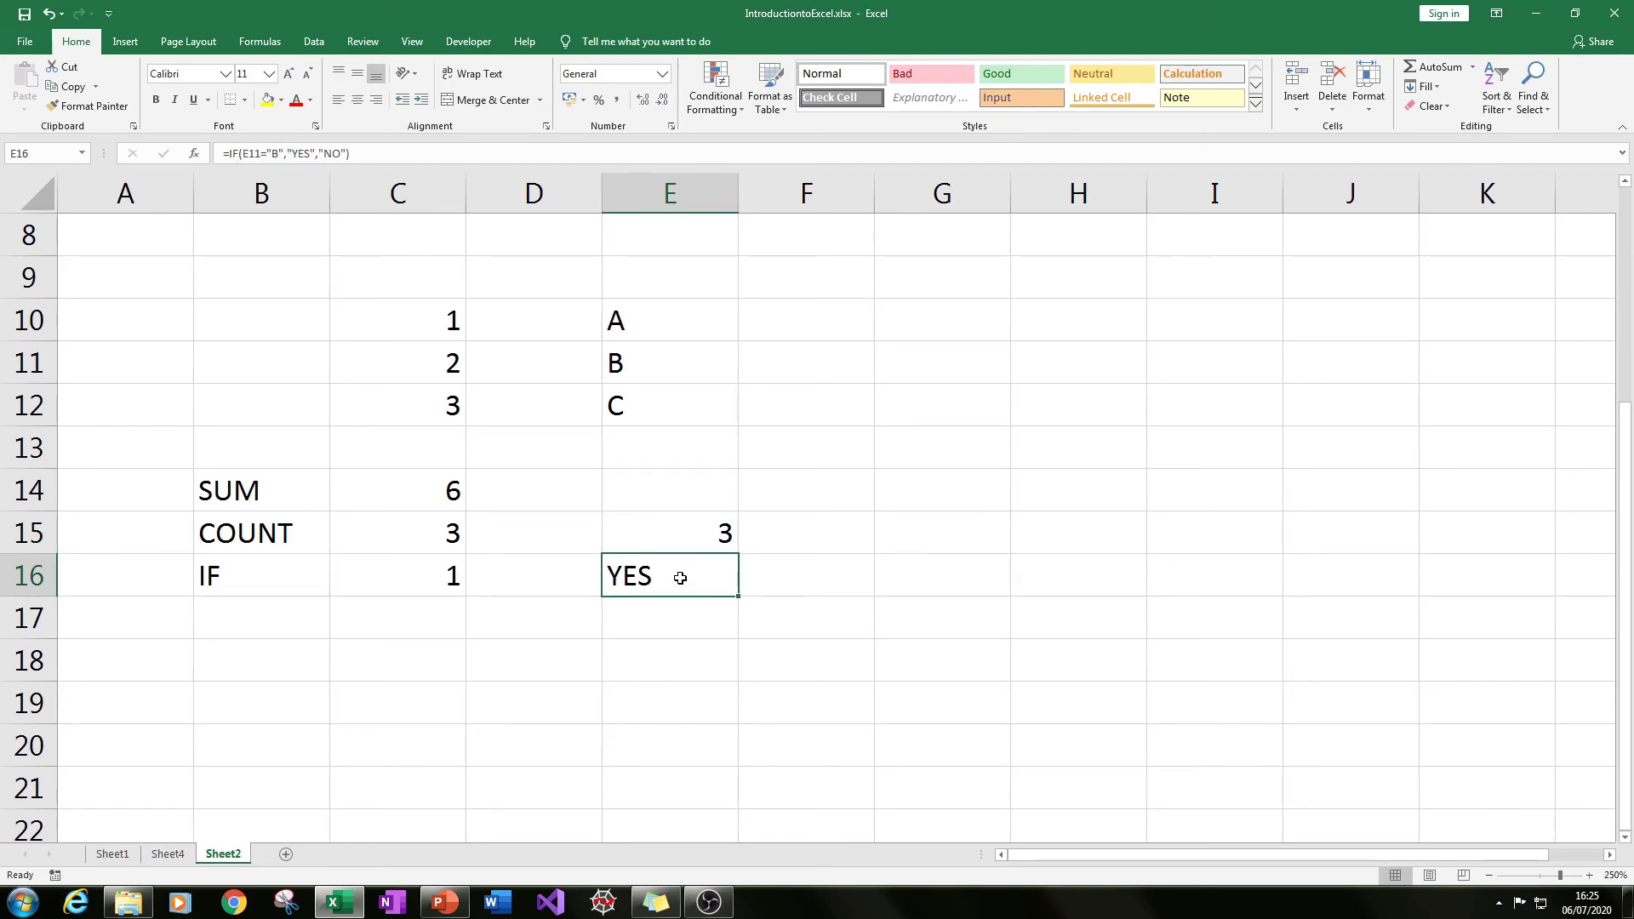